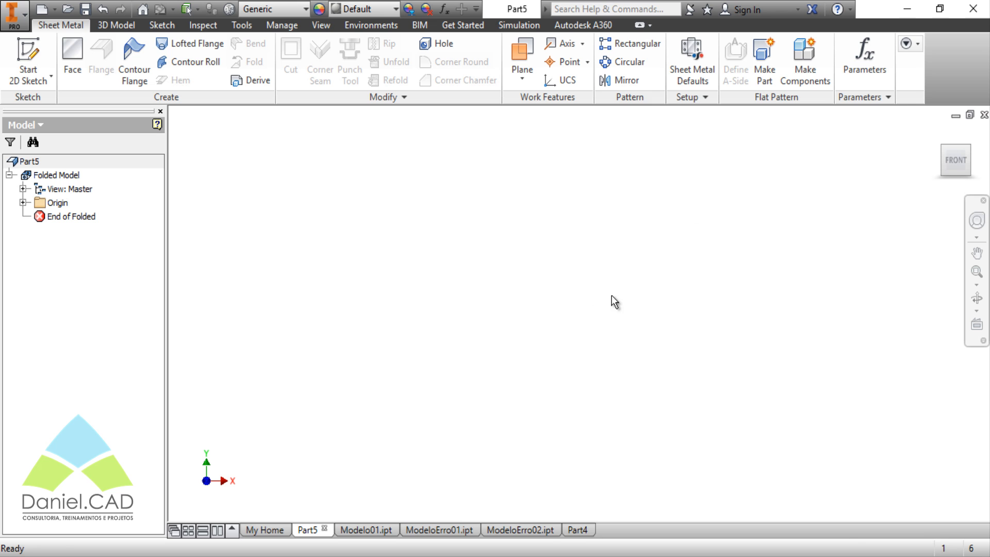
Step: Start a 2D sketch on the front origin plane
click(28, 55)
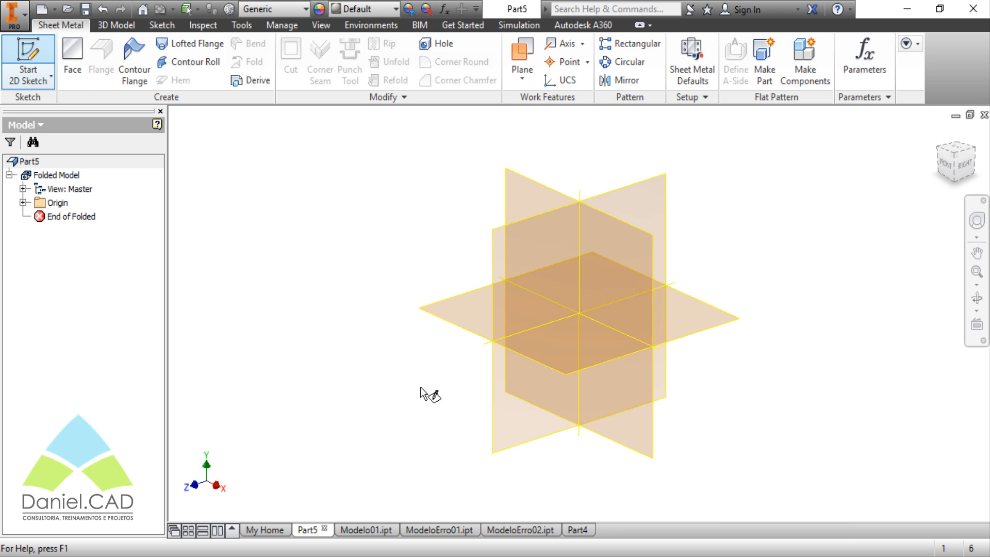
key(F6)
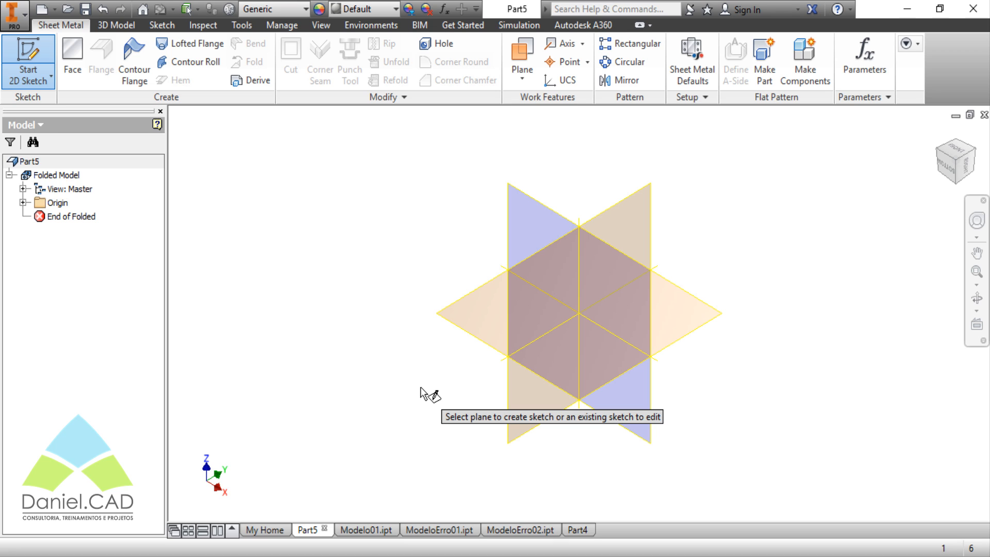
click(485, 337)
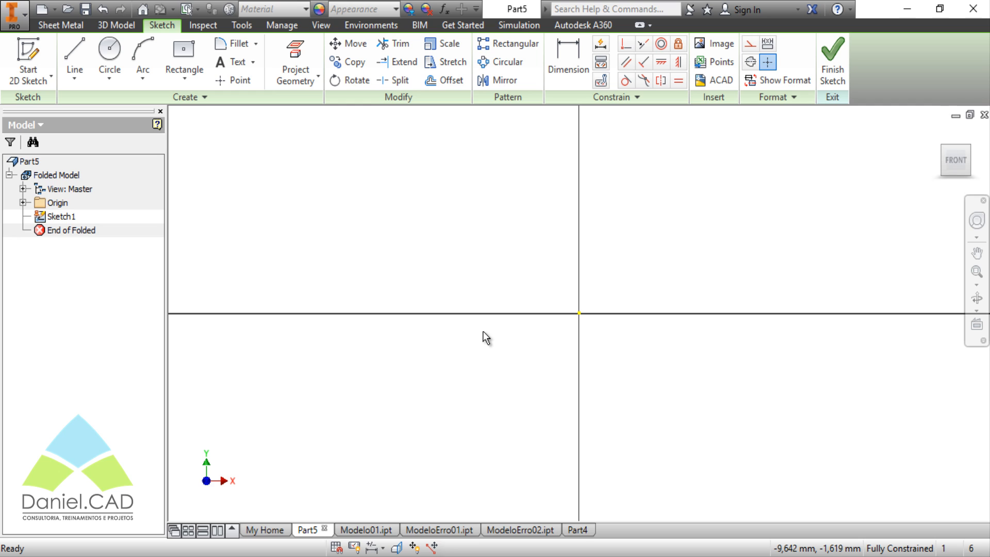
Step: Draw a 40 mm by 40 mm rectangle centred on the sketch origin
middle_drag(491, 330, 427, 298)
click(195, 58)
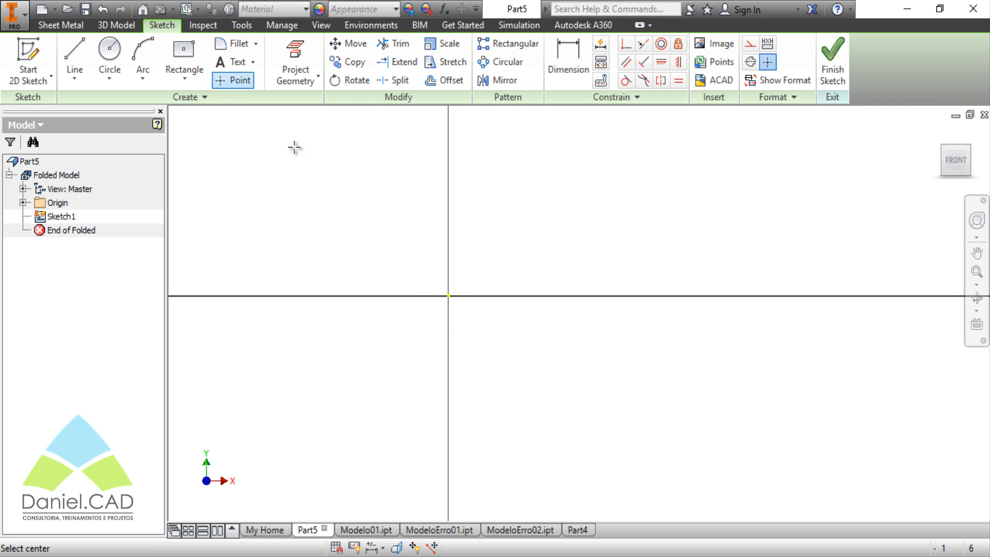
click(449, 296)
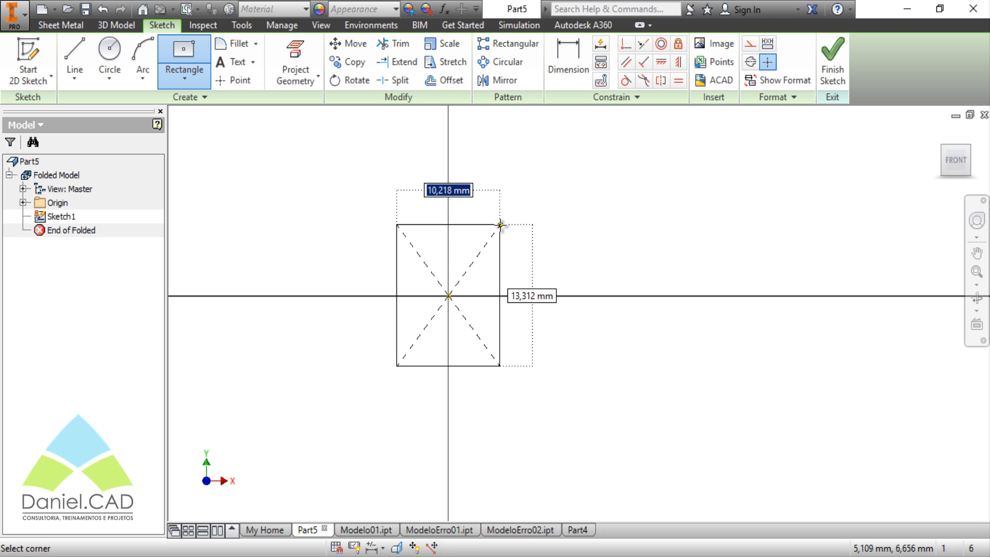
text(40)
key(Tab)
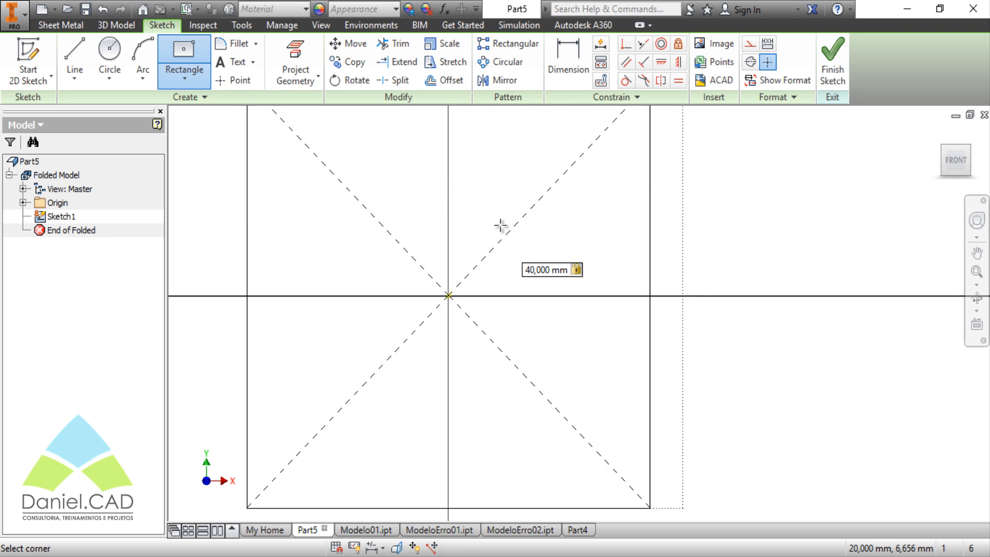
key(Return)
scroll(503, 227, up, 2)
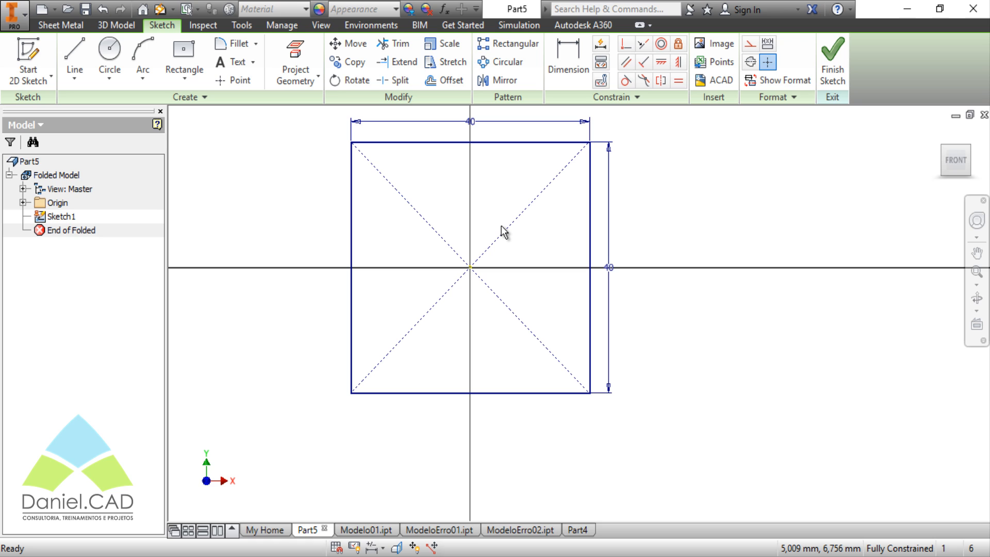
Step: Name the square's horizontal dimension with the expression Comprimento = 40 mm
double_click(470, 123)
key(Home)
text(Comprimento)
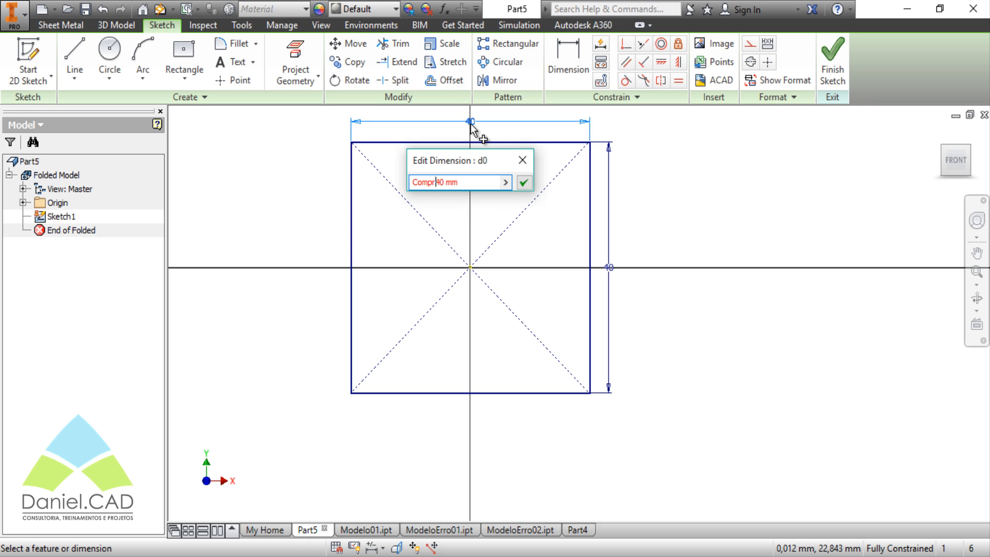
text( =)
click(524, 182)
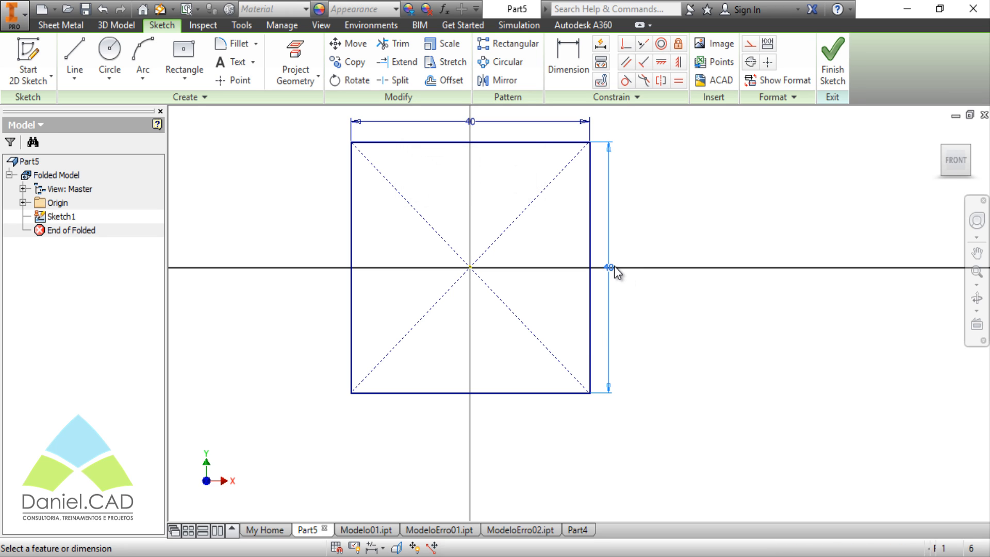
Step: Name the square's vertical dimension with the expression Largura = 40 mm
double_click(610, 267)
key(Home)
text(Largura )
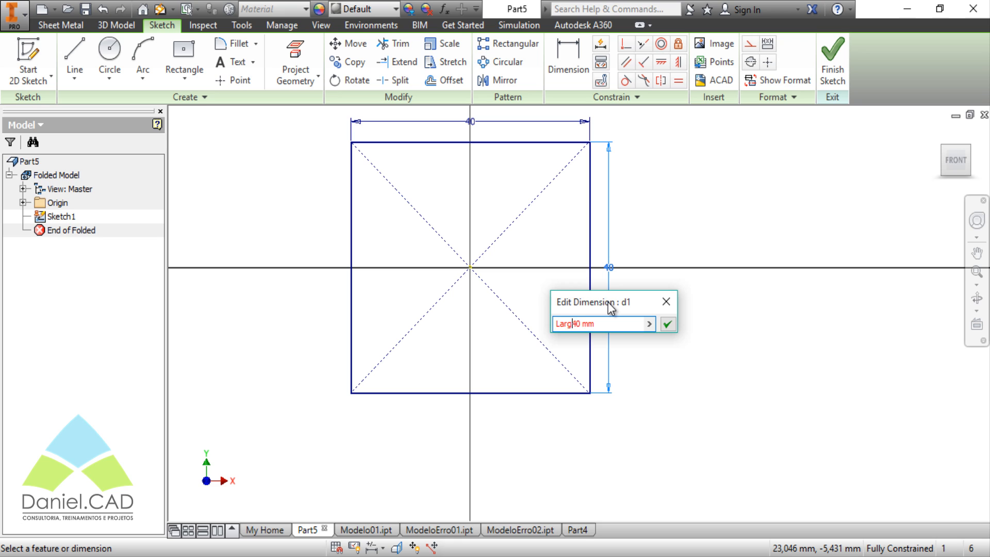
text( =)
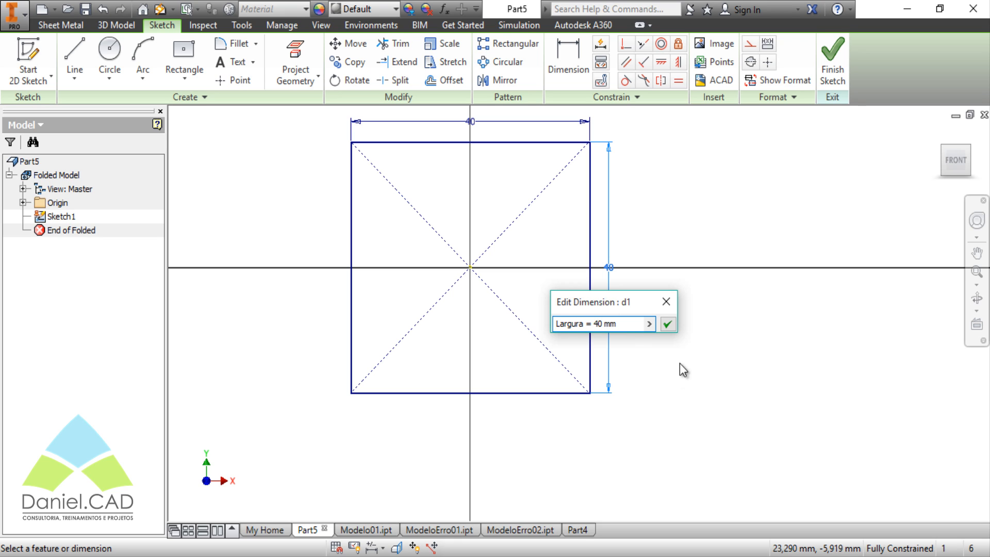
click(669, 328)
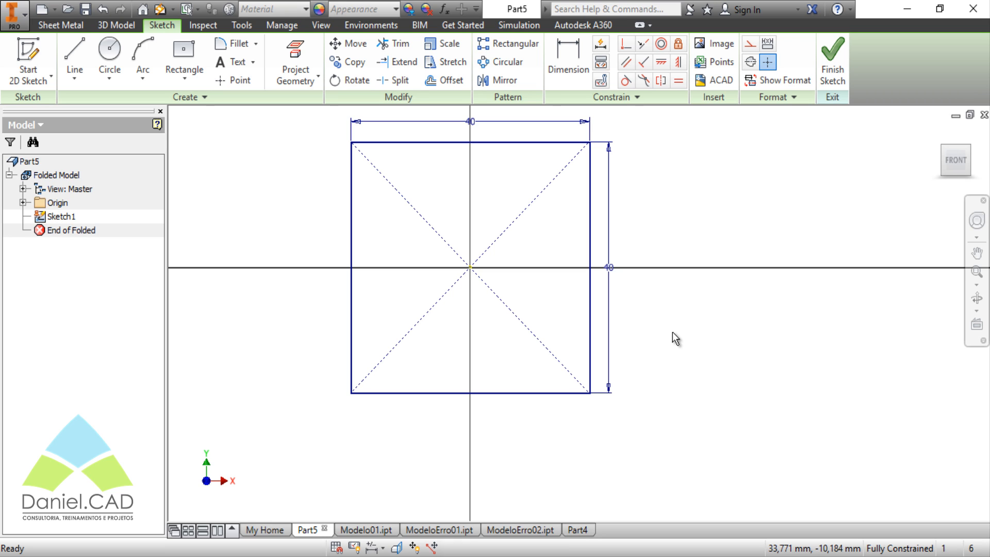
click(184, 54)
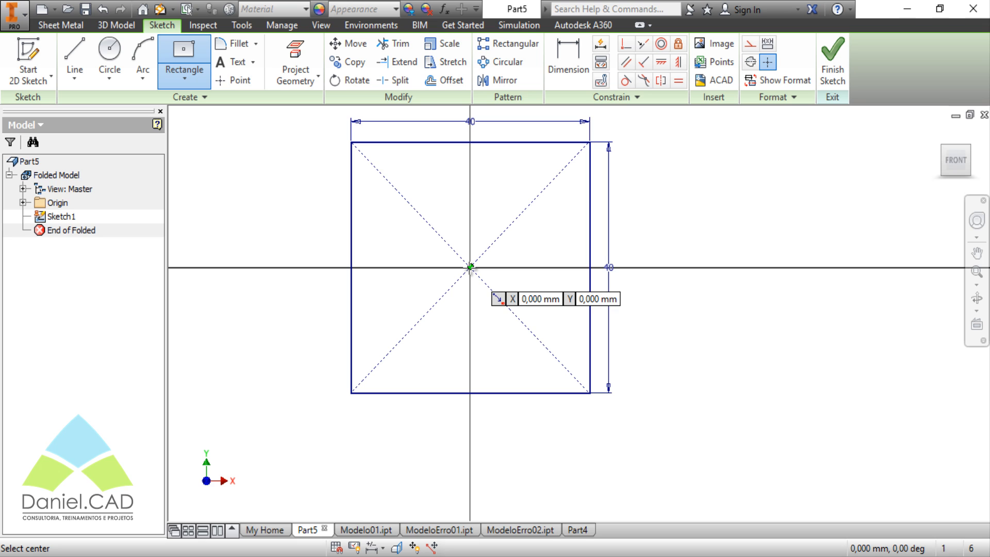
click(471, 267)
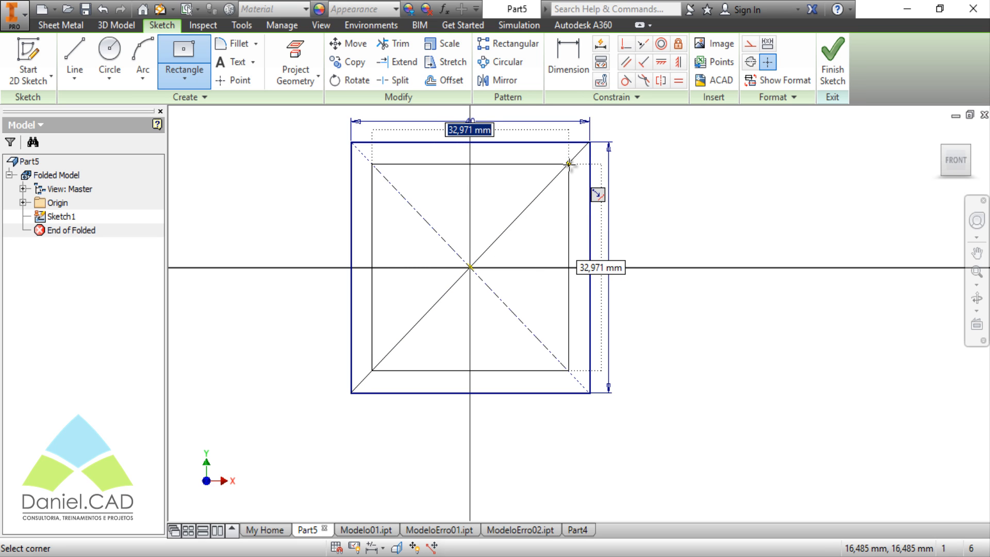
key(Escape)
Step: Offset the square inward by about 3.1 mm
click(445, 80)
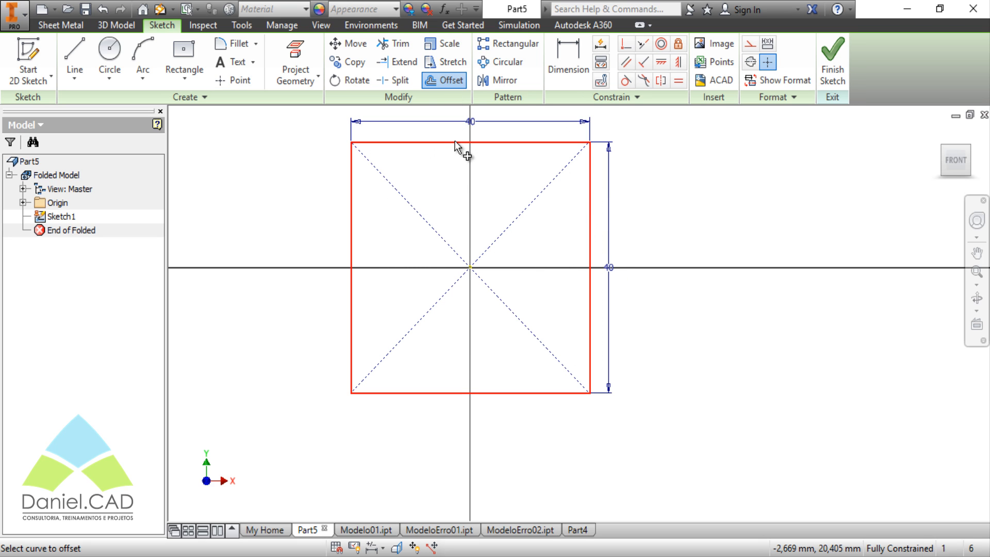
click(454, 142)
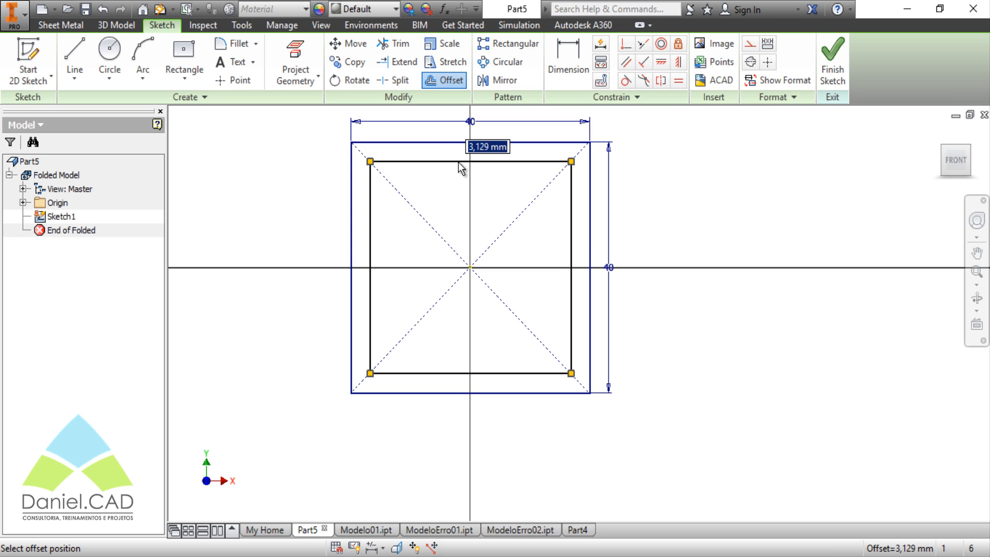
click(459, 162)
key(Escape)
Step: Dimension the gap between the square and its inner offset, and link it to the Thickness parameter
scroll(460, 180, up, 3)
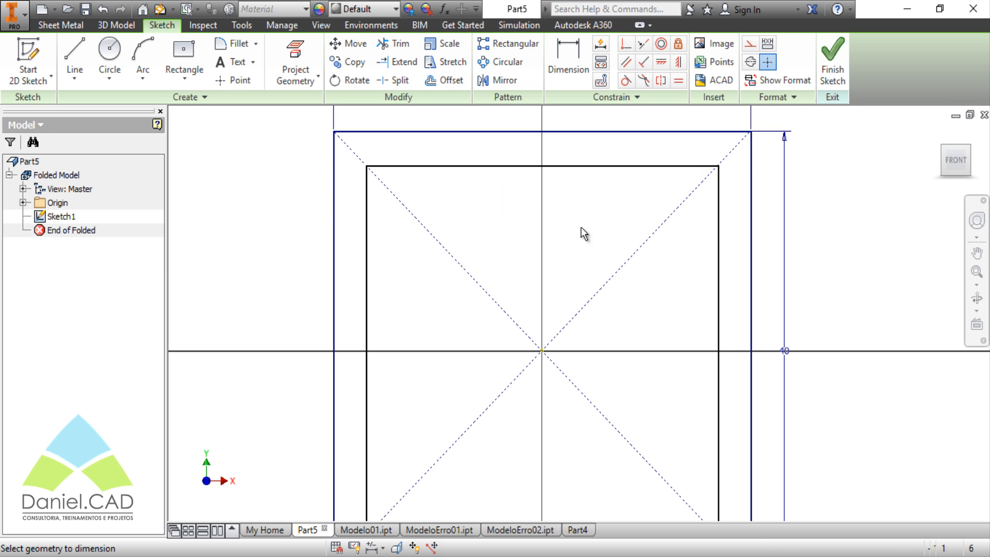
click(586, 166)
click(588, 132)
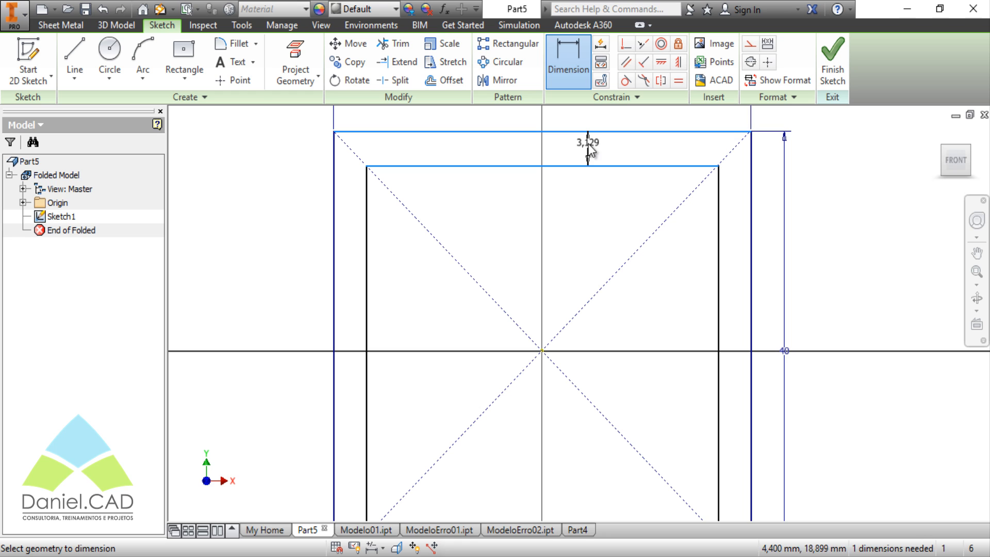
click(587, 143)
click(624, 202)
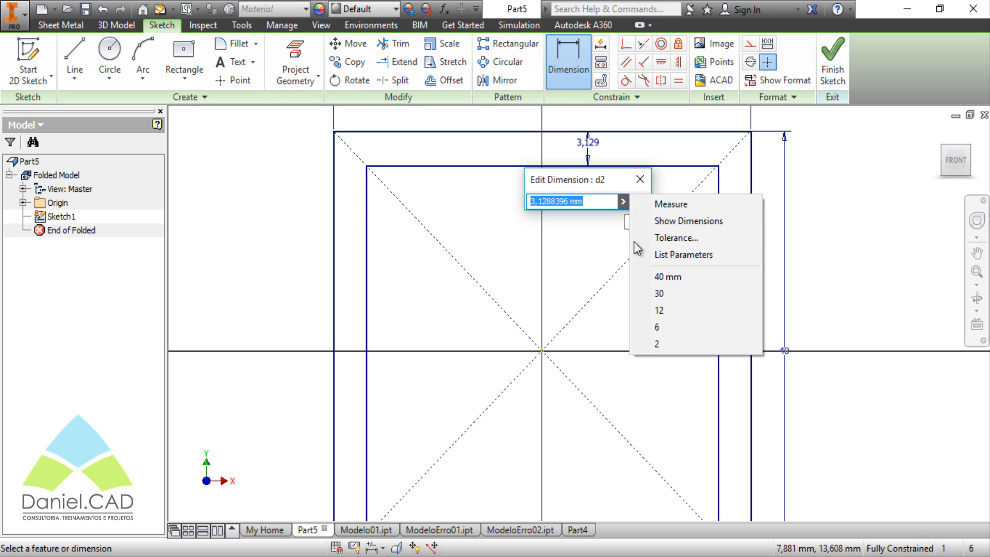
click(661, 255)
click(567, 333)
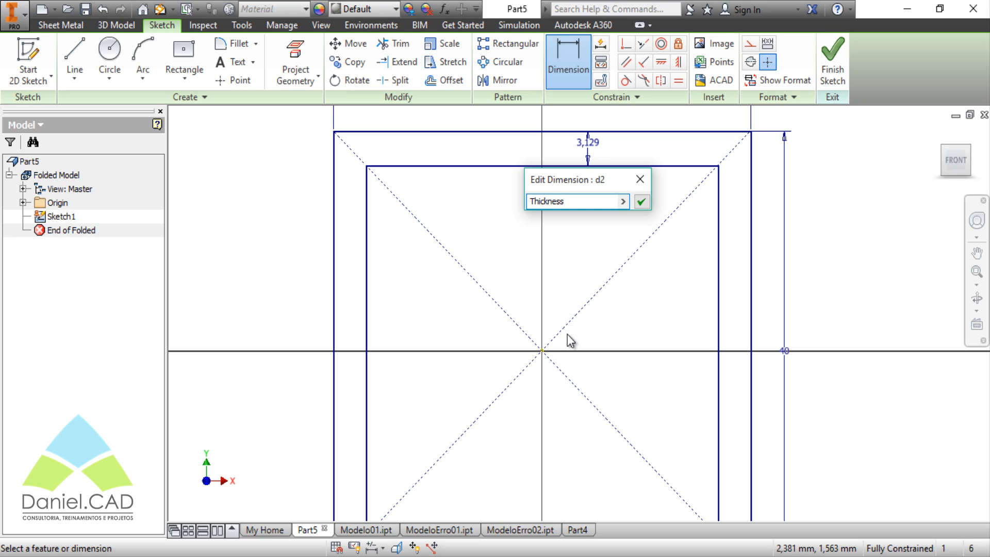
click(641, 202)
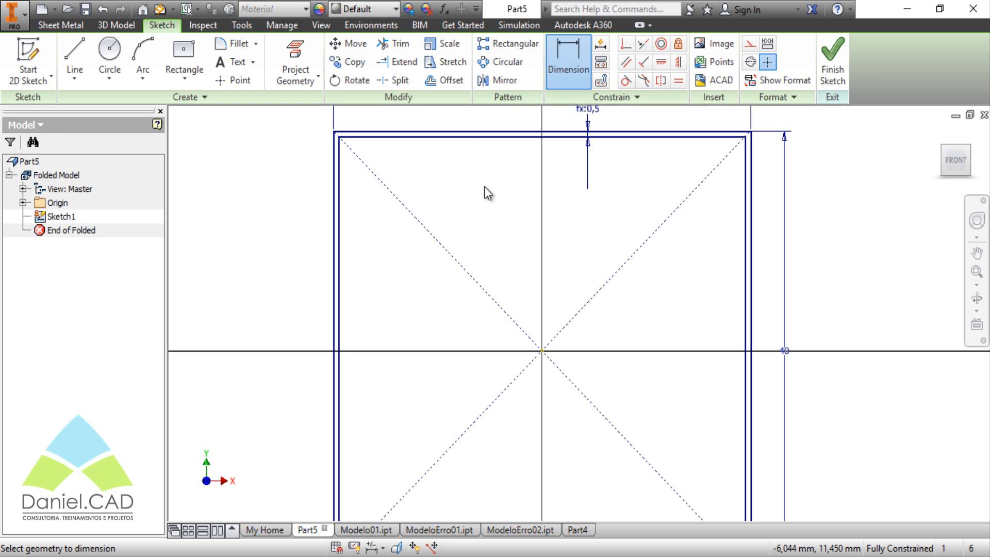
Step: Offset the original square outward by about 1 mm
click(452, 80)
click(452, 131)
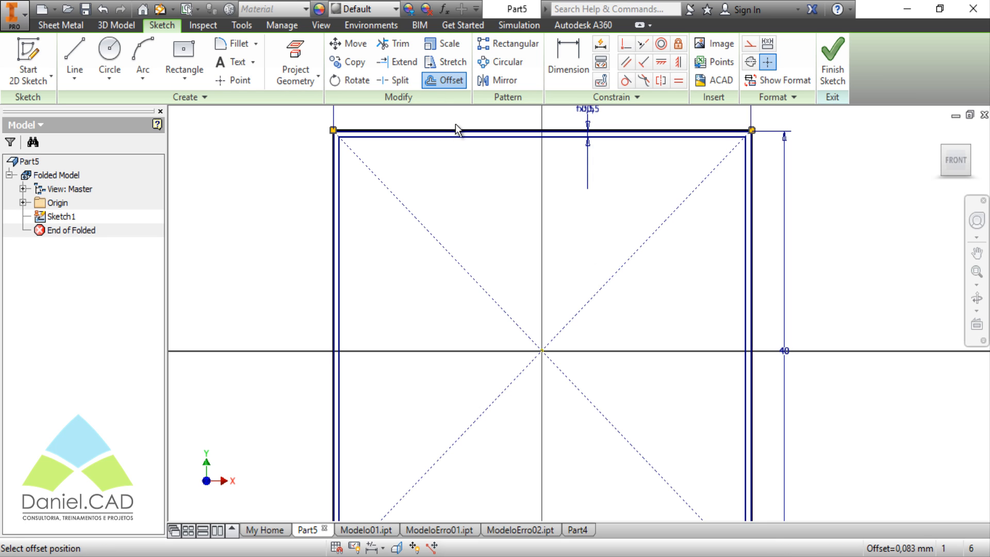
click(456, 120)
Step: Dimension the gap between the square and its outer offset as Thickness, and finish the sketch
key(d)
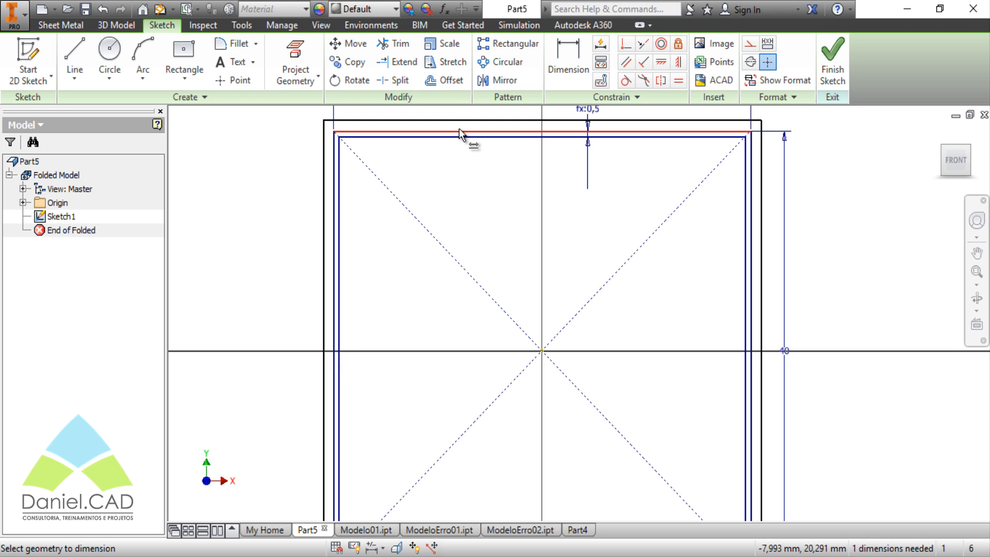
click(465, 122)
middle_drag(465, 122, 466, 169)
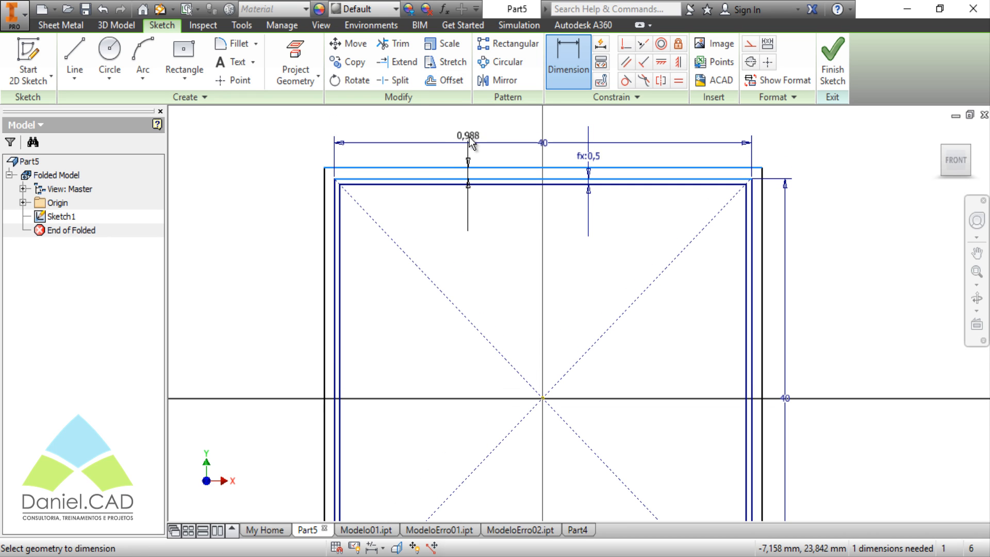
click(464, 151)
click(499, 209)
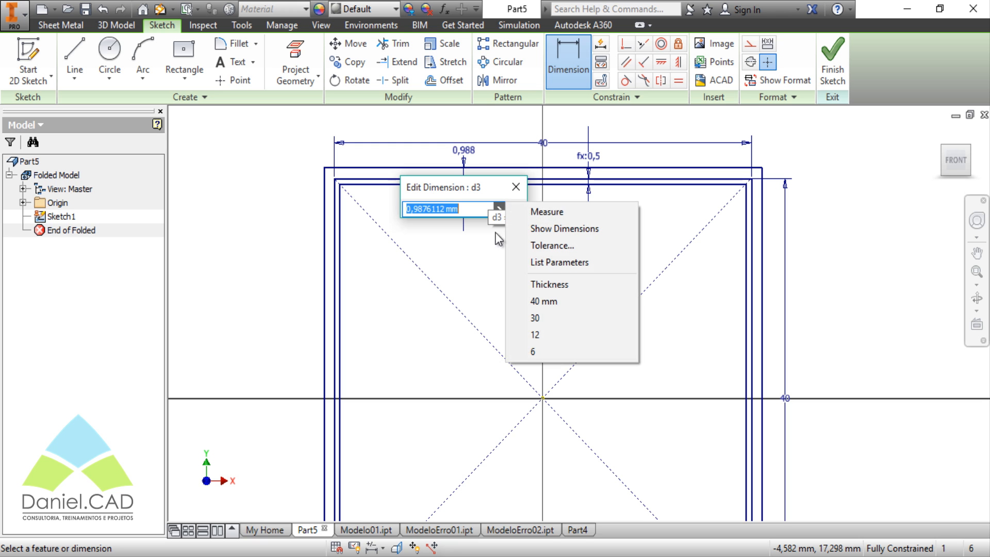
click(524, 283)
click(518, 211)
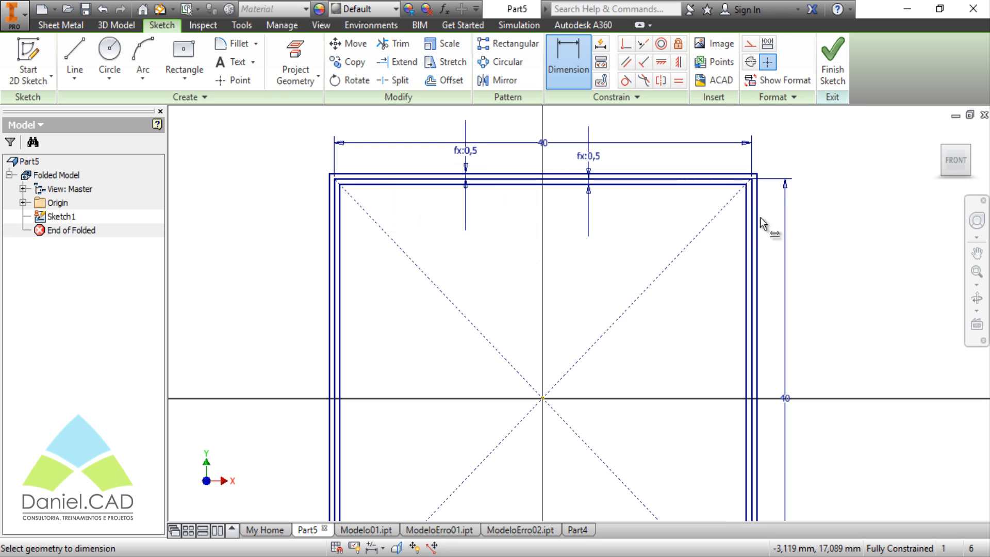
click(833, 77)
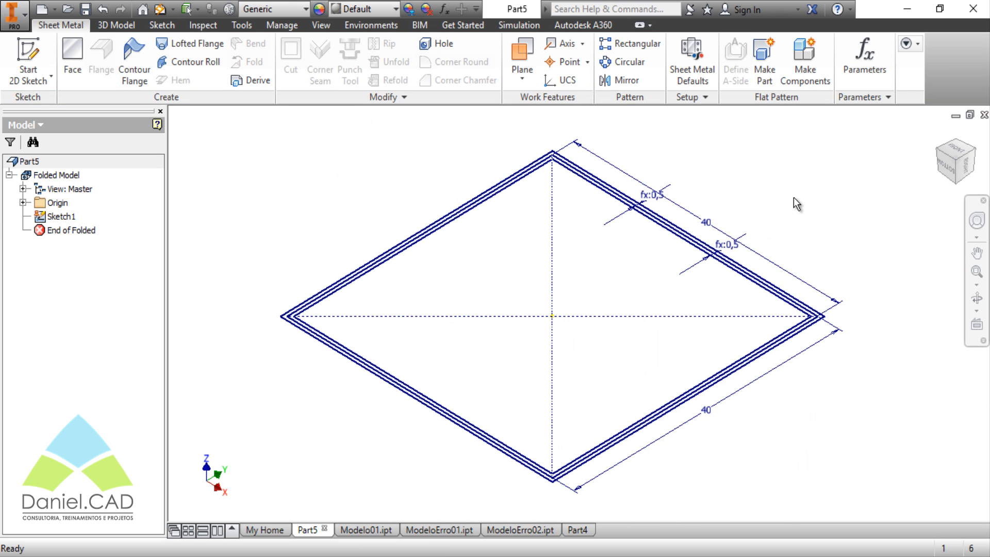
Step: In the sheet metal defaults, stop using the thickness from the rule and set the thickness to 2 mm
click(692, 75)
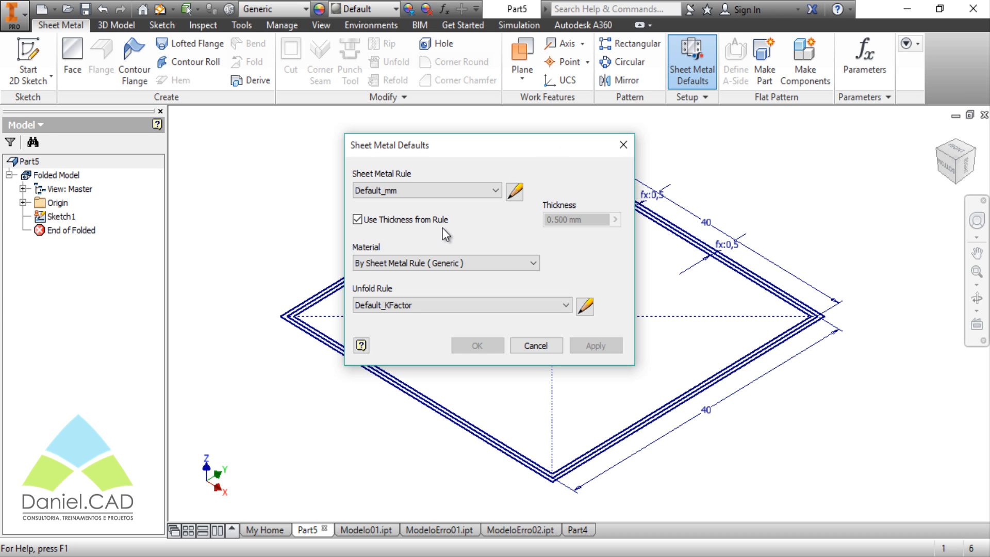
click(438, 220)
key(Tab)
text(2)
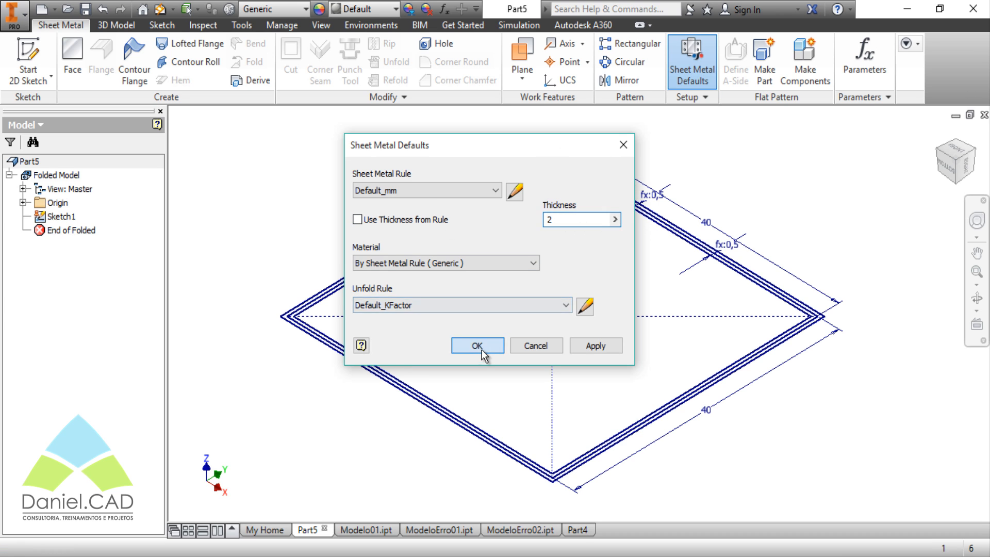
click(477, 346)
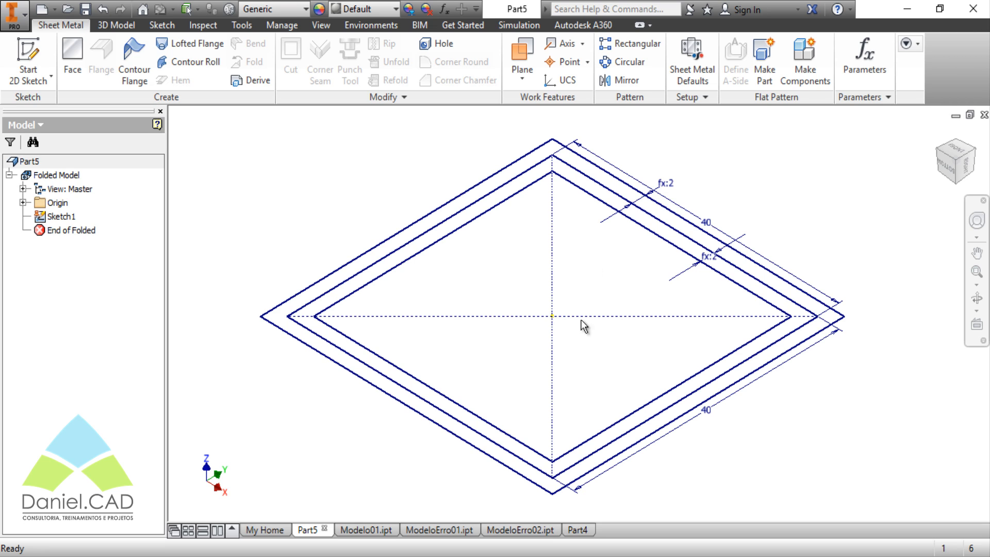
Step: Reopen the square's sketch, place a centre point at the origin and finish the sketch
click(41, 217)
right_click(42, 217)
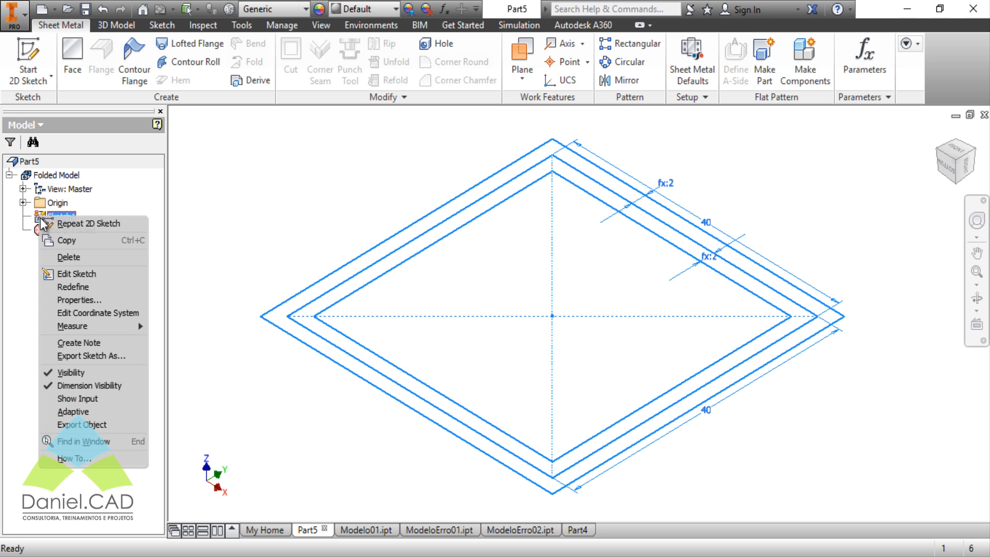
click(81, 278)
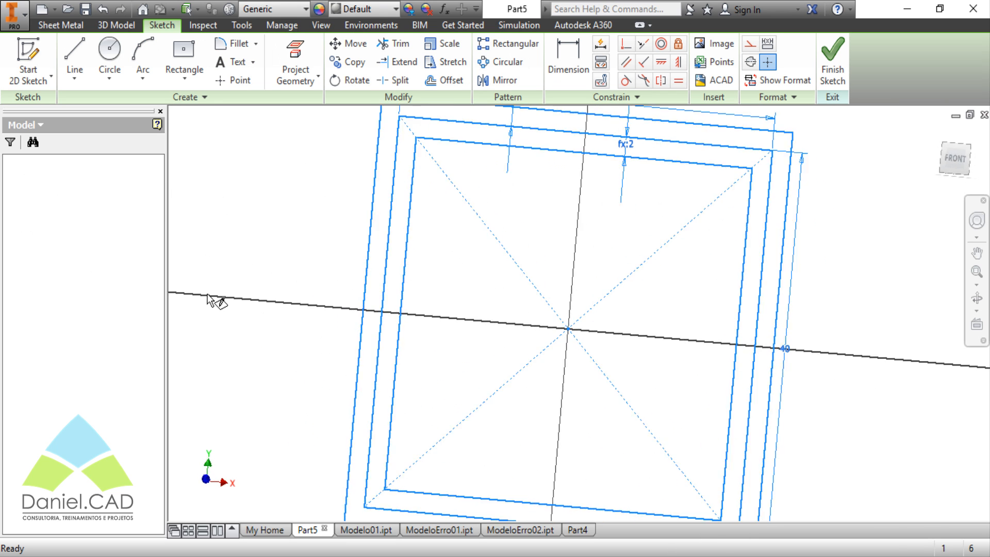
click(232, 81)
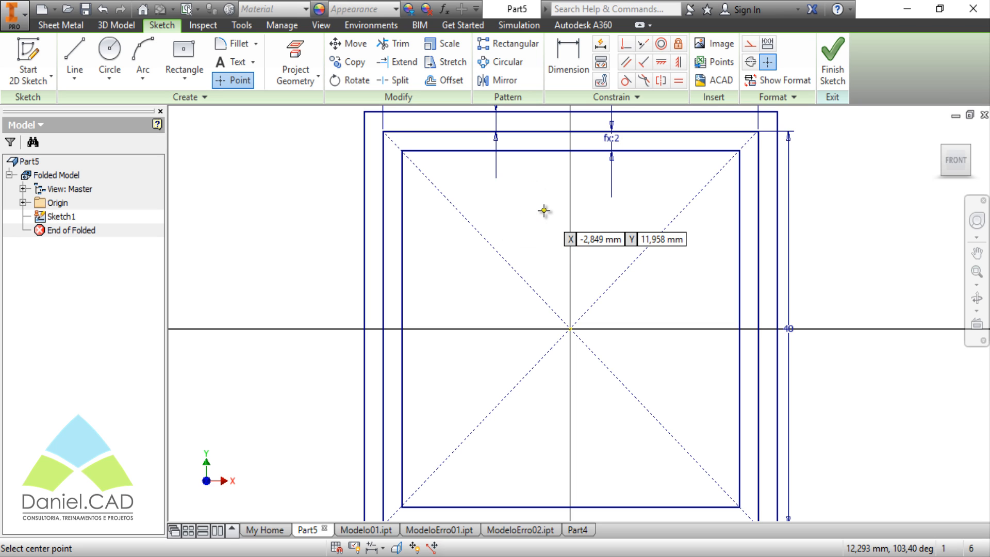
click(570, 328)
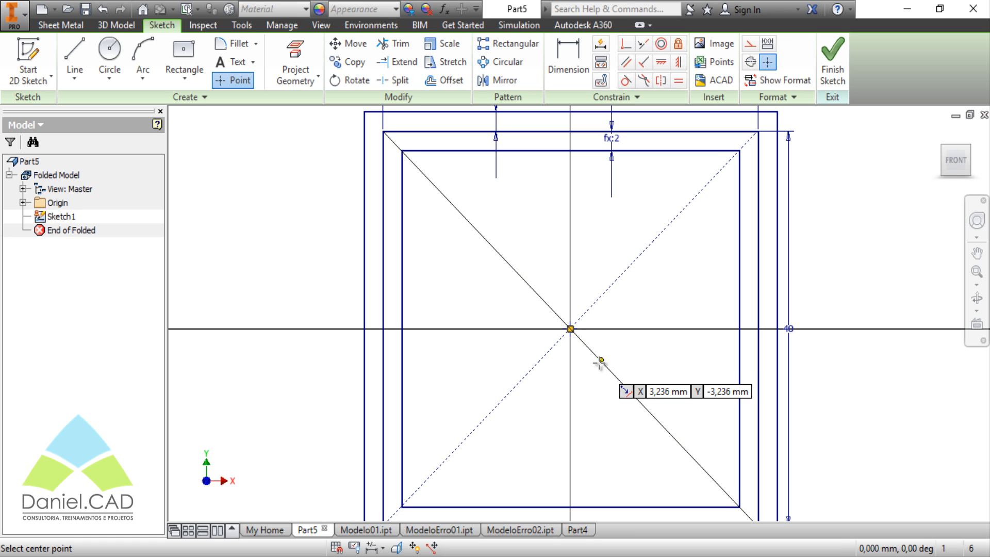
click(833, 60)
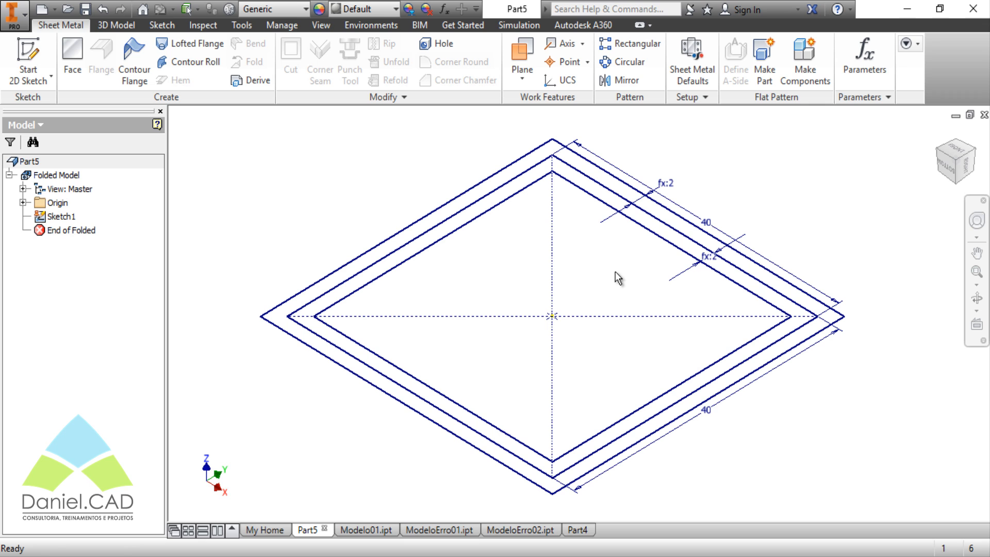
Step: Start an extrusion of the whole 40 mm middle square and direct it downward from the sketch plane
key(e)
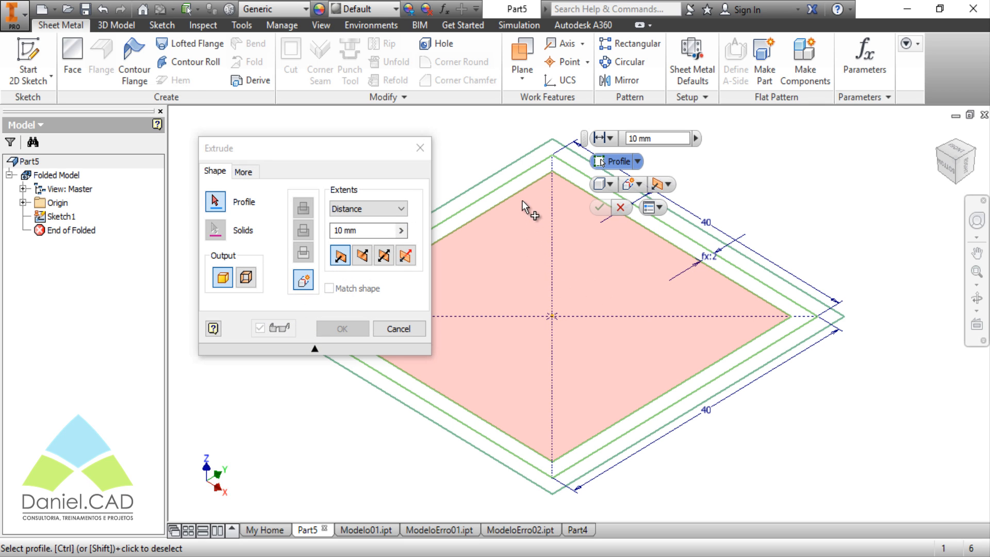
click(521, 190)
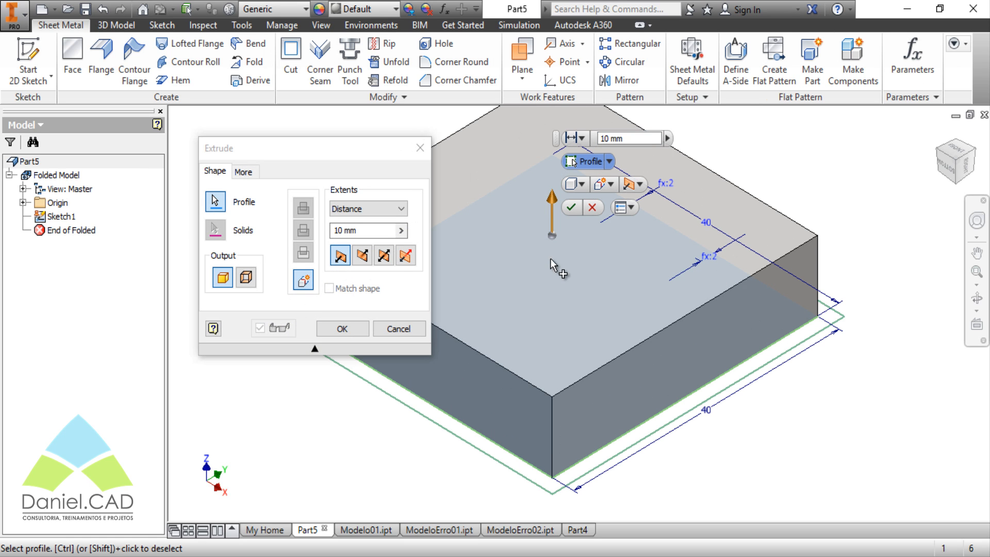
middle_drag(512, 288, 586, 291)
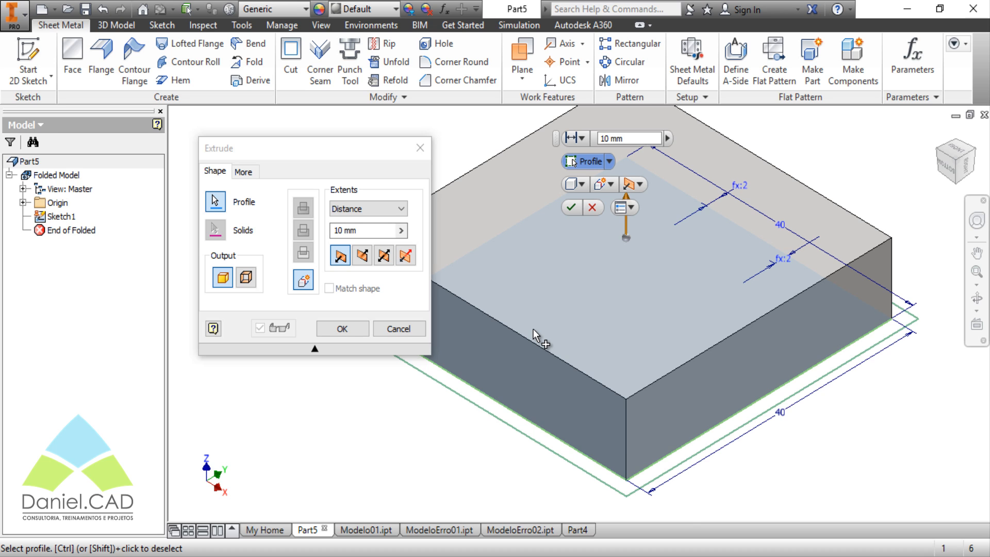
click(363, 256)
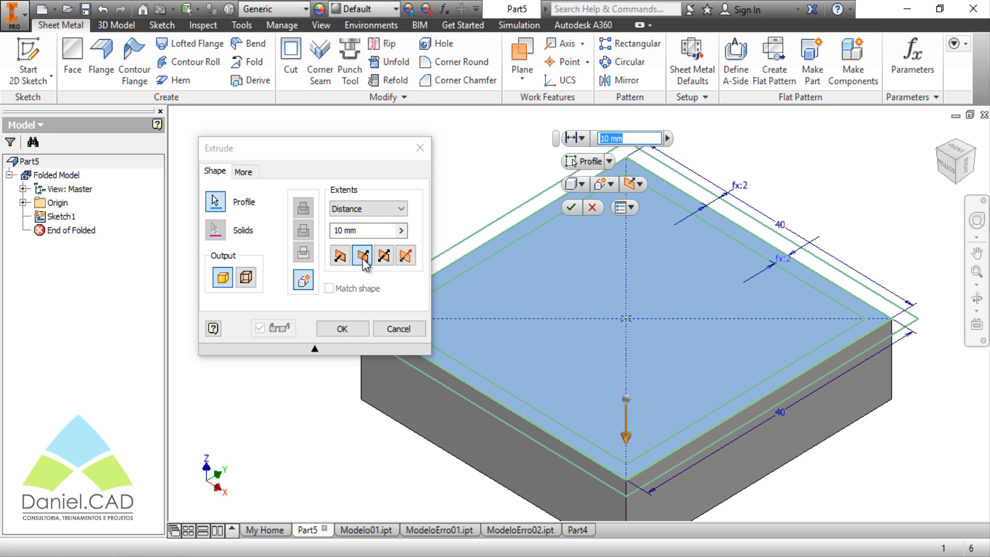
middle_drag(608, 336, 624, 298)
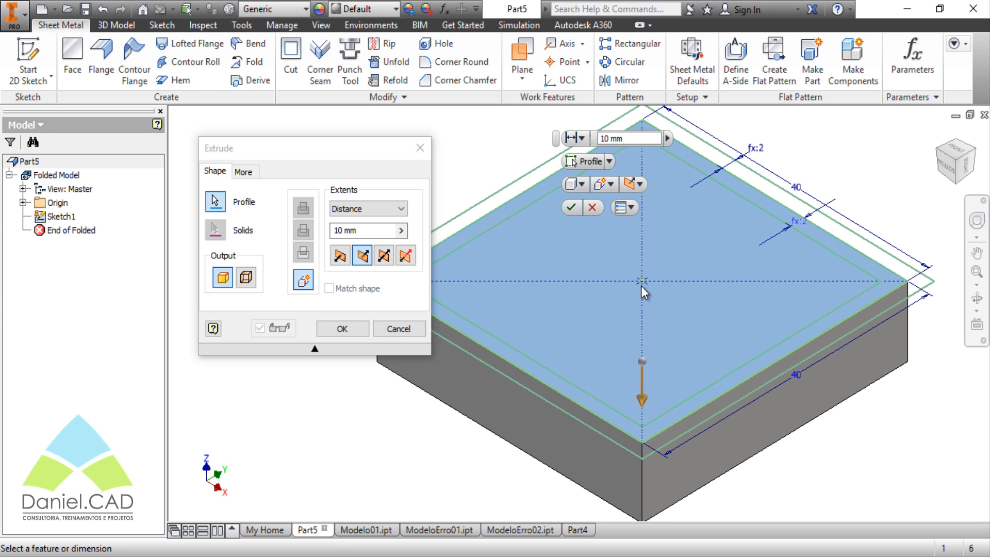
scroll(637, 283, down, 2)
shift+middle_drag(637, 284, 691, 263)
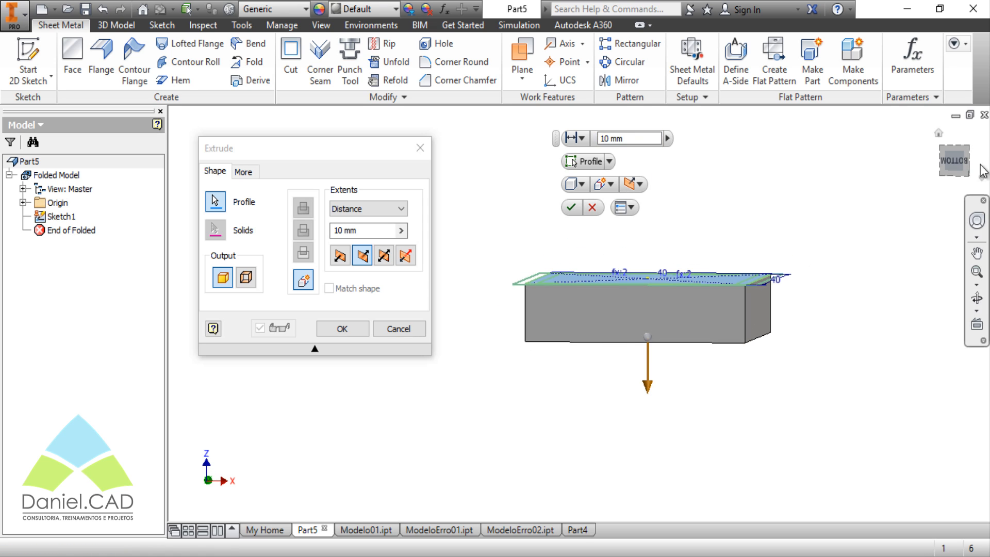
click(955, 160)
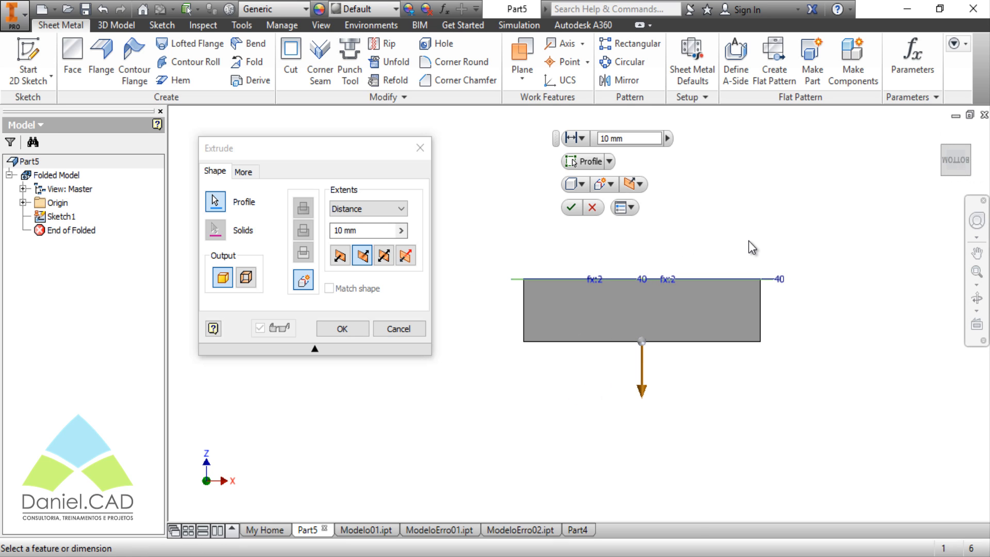
Step: Set the extrusion distance to the named parameter Prof = 30 and create the solid
click(369, 230)
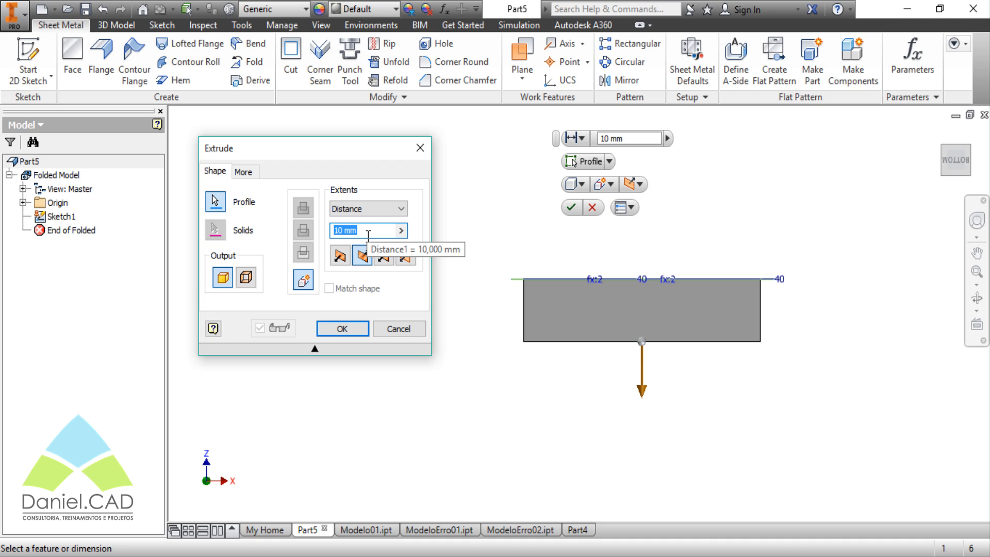
text(Prof)
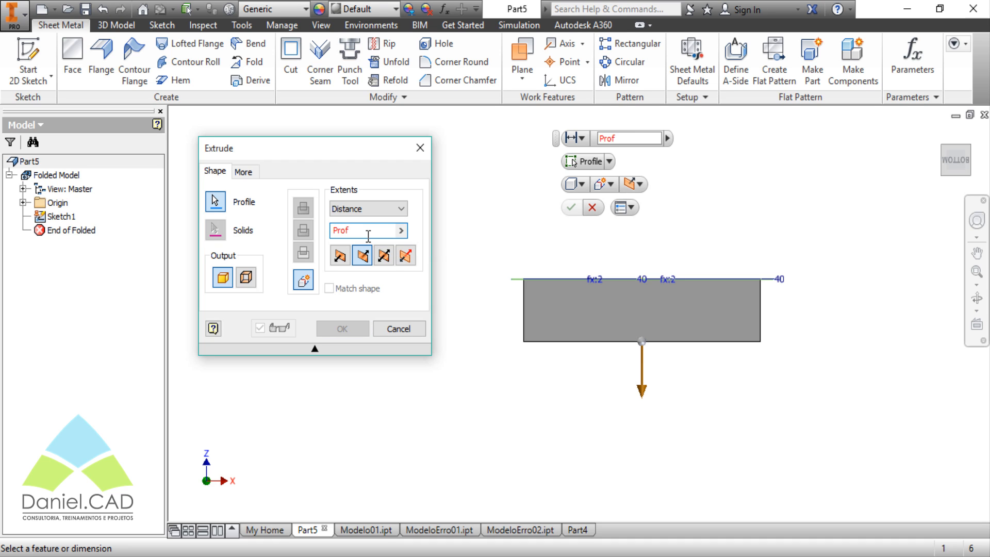
text( = 30)
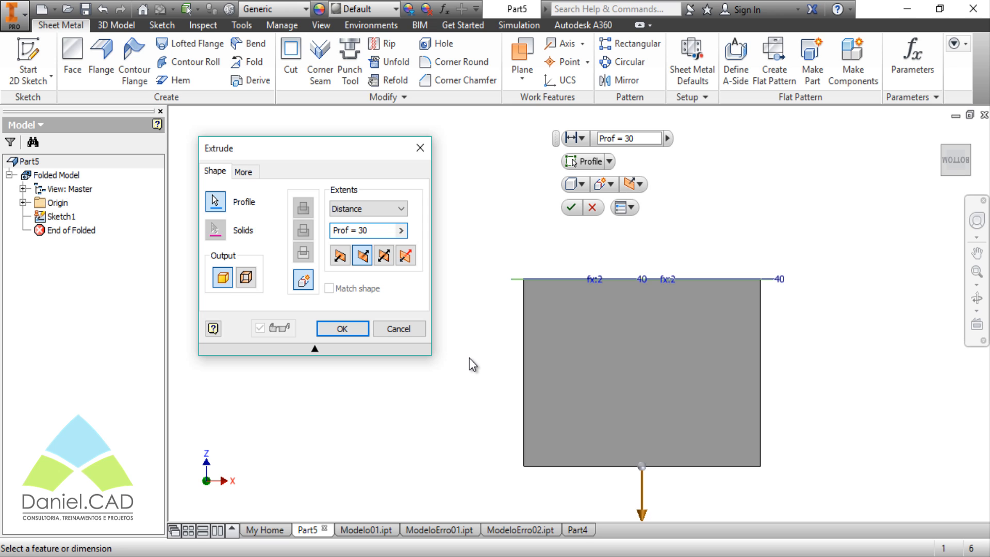
click(342, 329)
shift+middle_drag(486, 357, 426, 373)
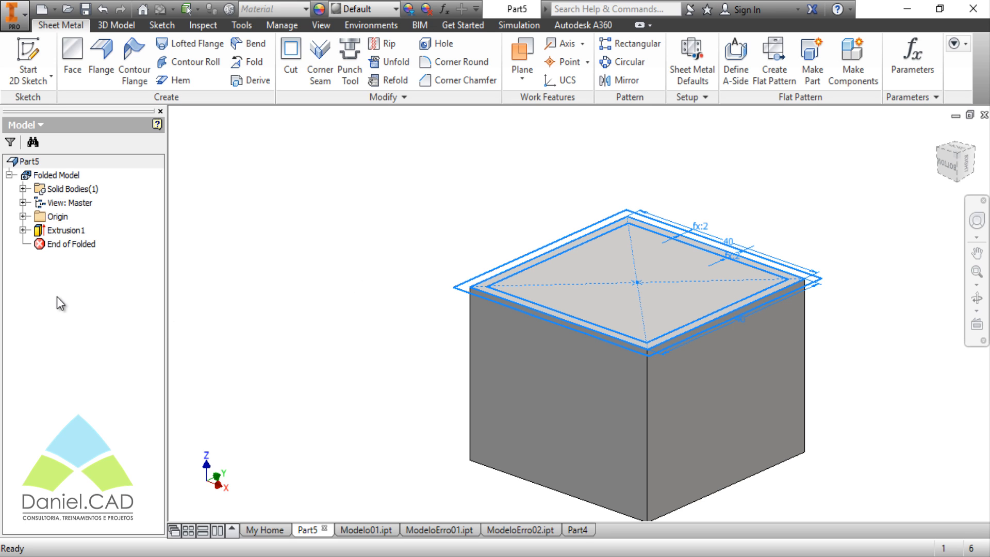
Step: Share the sketch used by the first extrusion so further features can reuse it
click(23, 230)
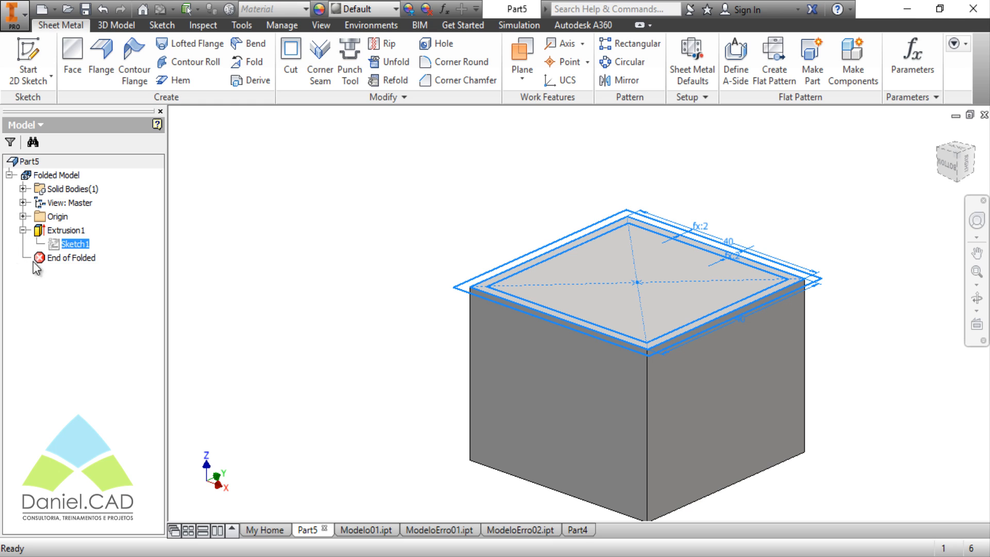
right_click(58, 251)
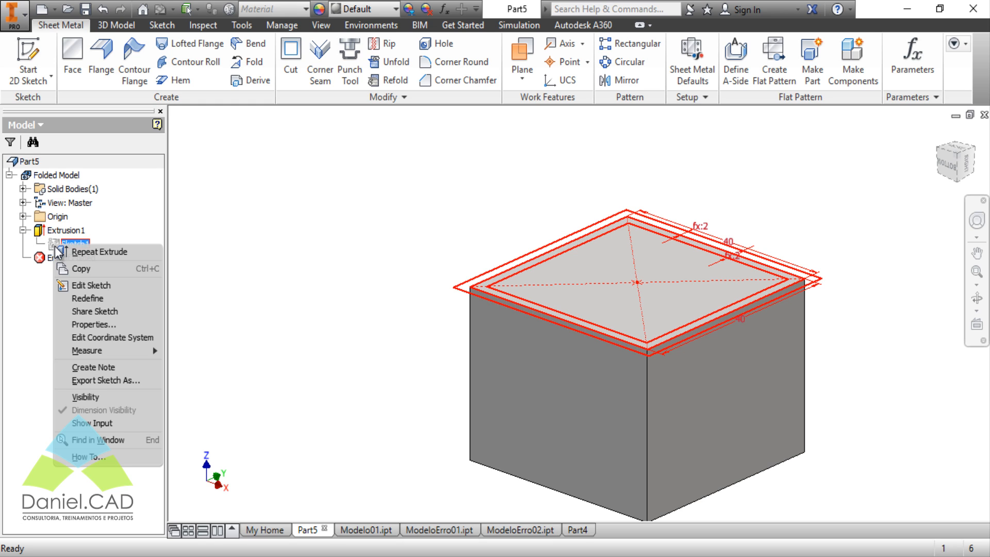
click(103, 315)
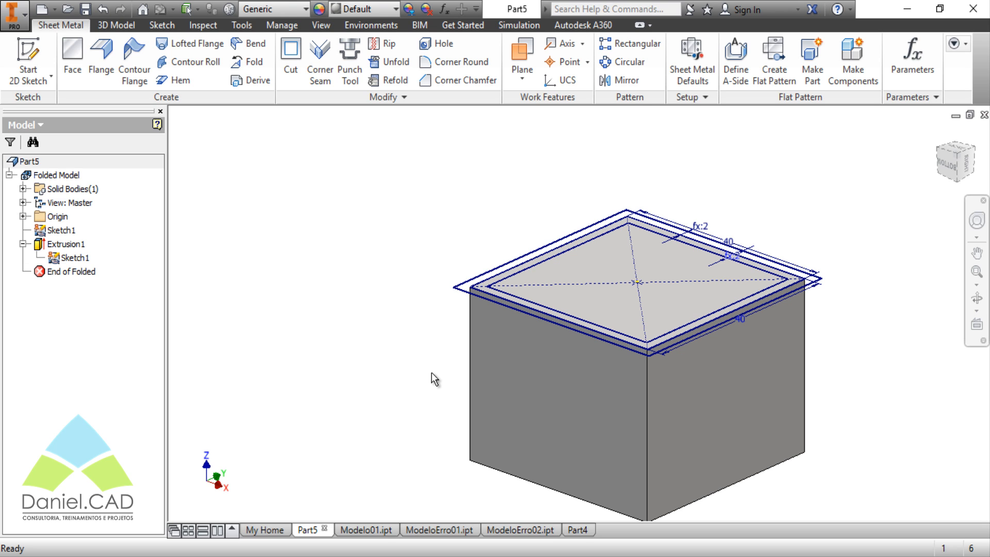
Step: Extrude the ring between the 40 mm square and its outer offset downward by the Thickness parameter, joined to the block
shift+middle_drag(397, 361, 399, 375)
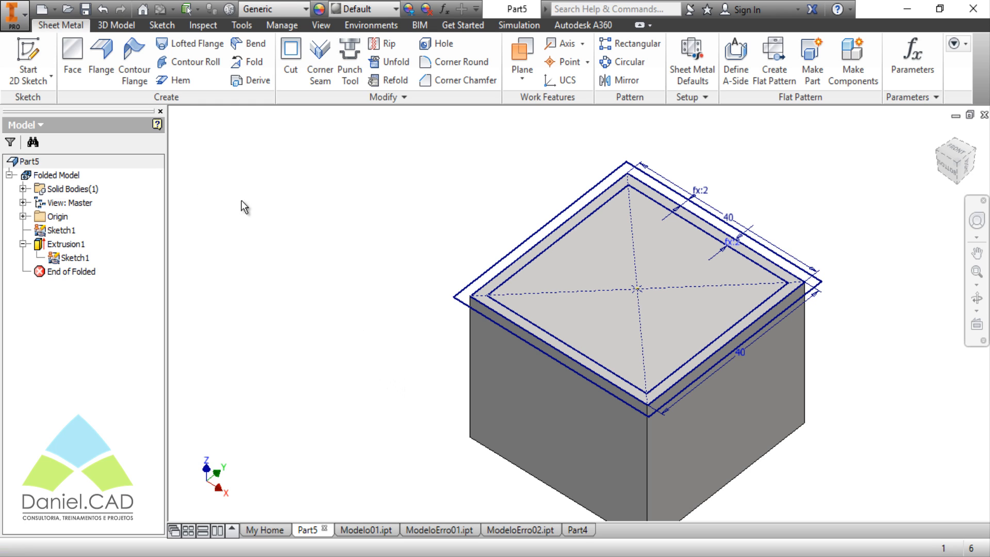
key(e)
click(469, 300)
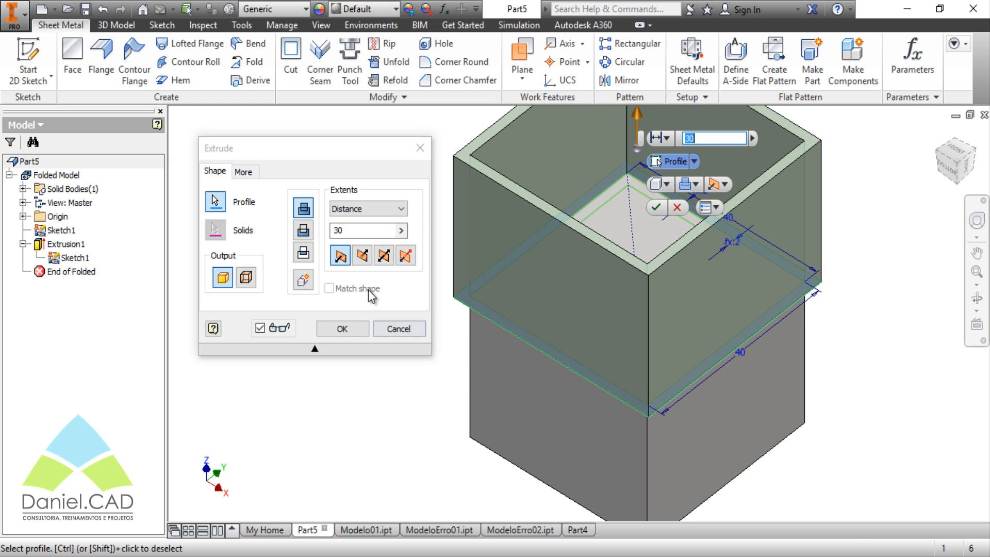
click(362, 255)
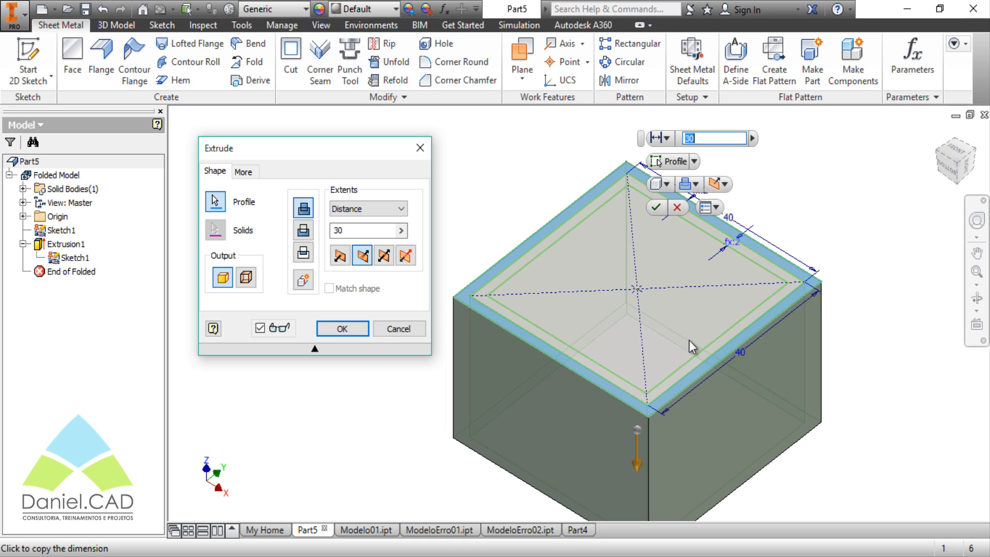
click(405, 234)
click(442, 272)
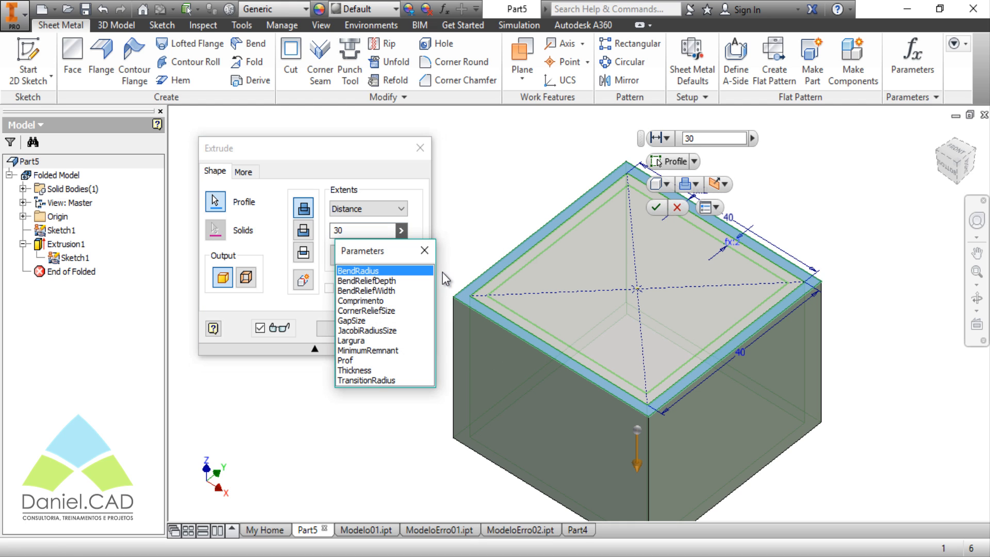
click(361, 368)
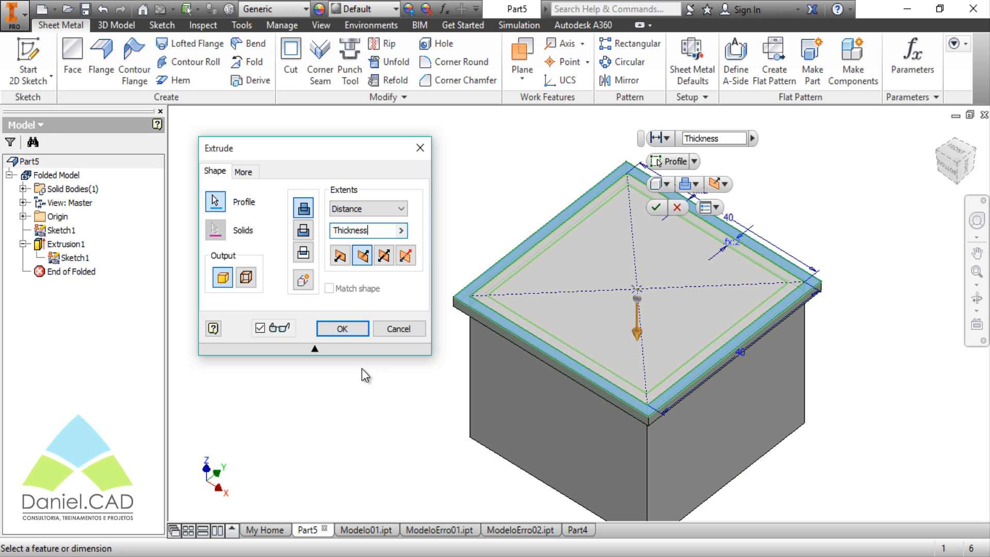
click(343, 329)
shift+middle_drag(356, 387, 268, 378)
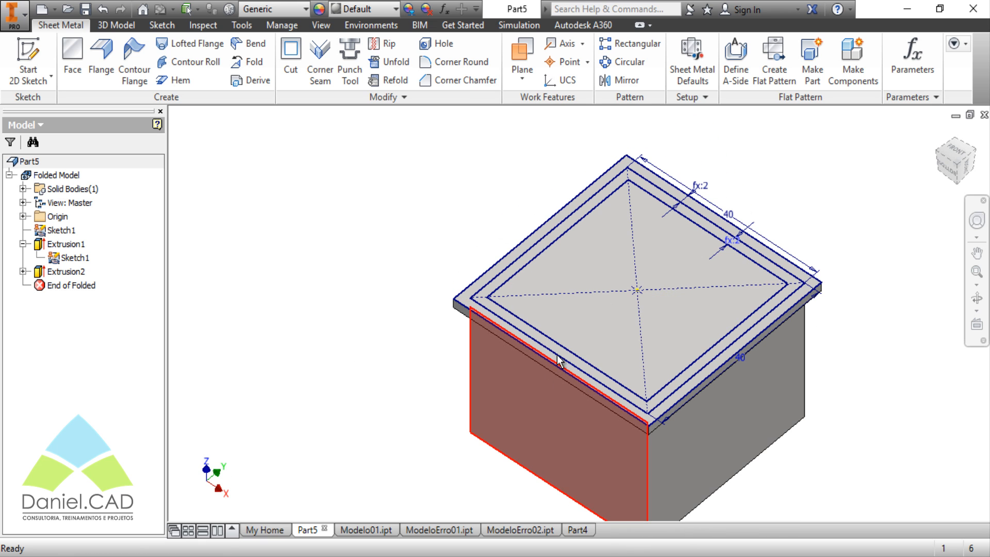
Step: Start an extrusion of the inner square and pull it downward about 23.25 mm into the block as a cut
middle_drag(593, 314, 489, 291)
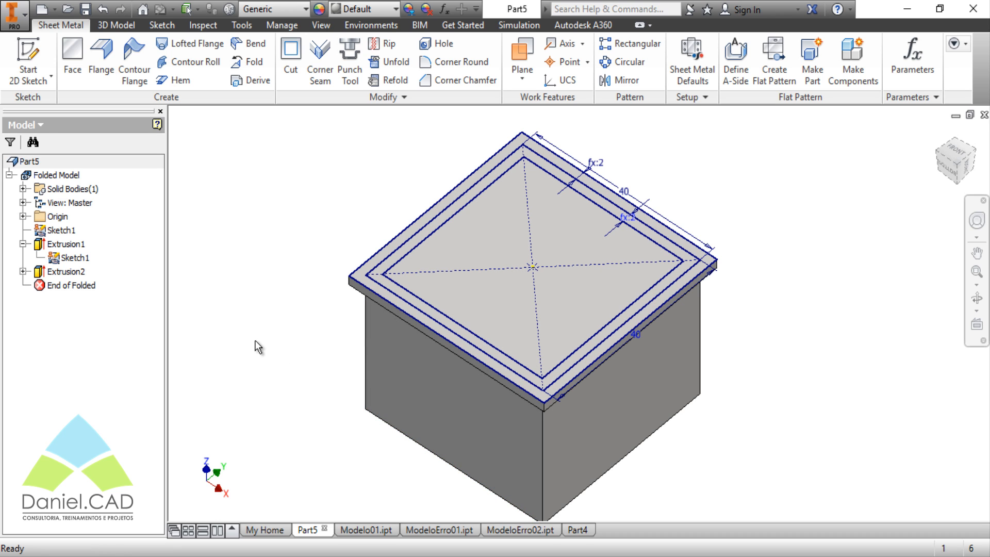
key(e)
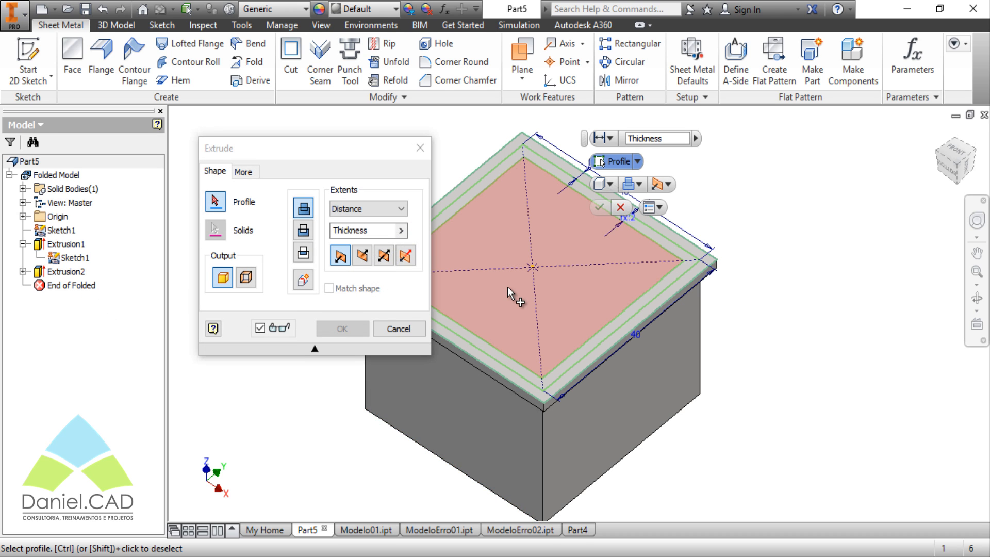
click(504, 301)
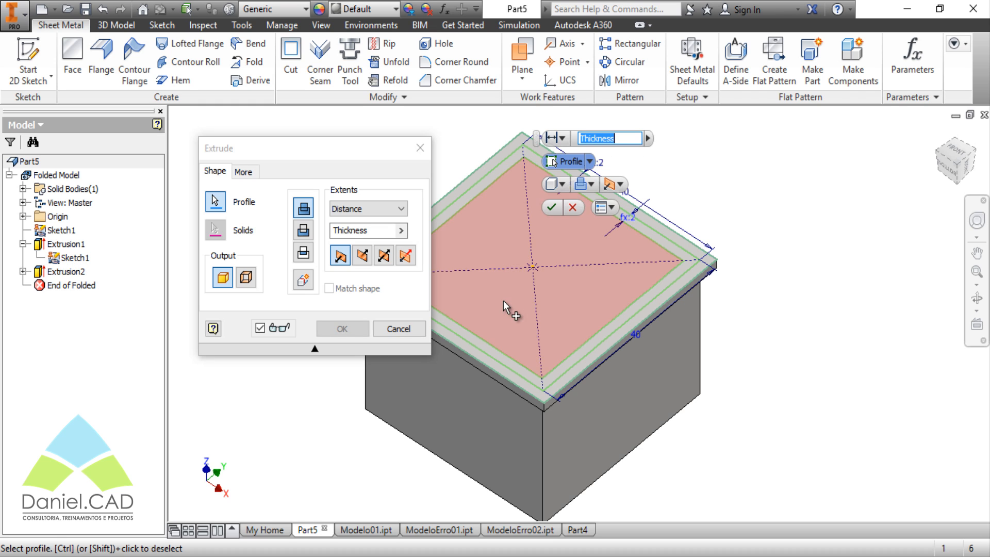
click(504, 301)
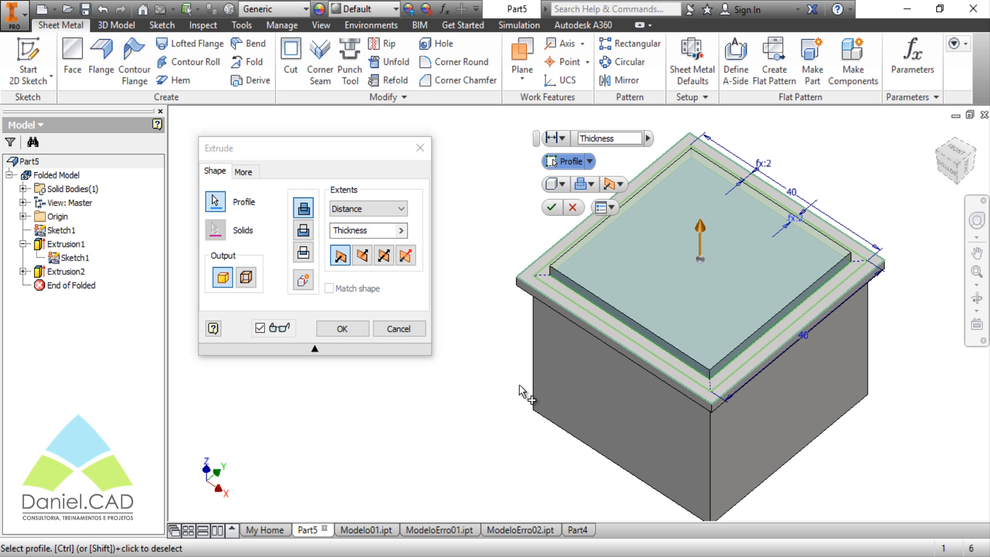
drag(698, 255, 695, 339)
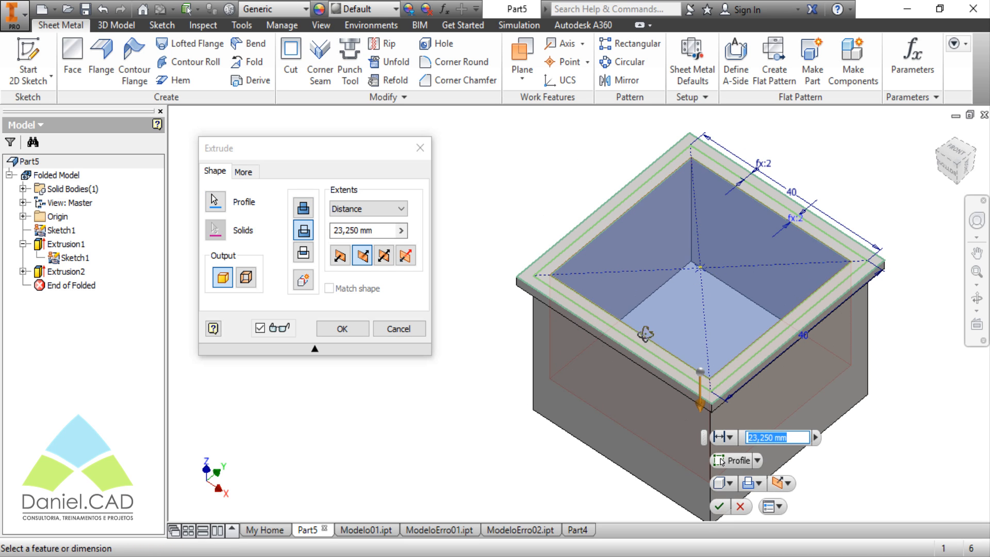
shift+middle_drag(645, 334, 708, 271)
middle_drag(709, 271, 588, 247)
shift+middle_drag(589, 247, 586, 281)
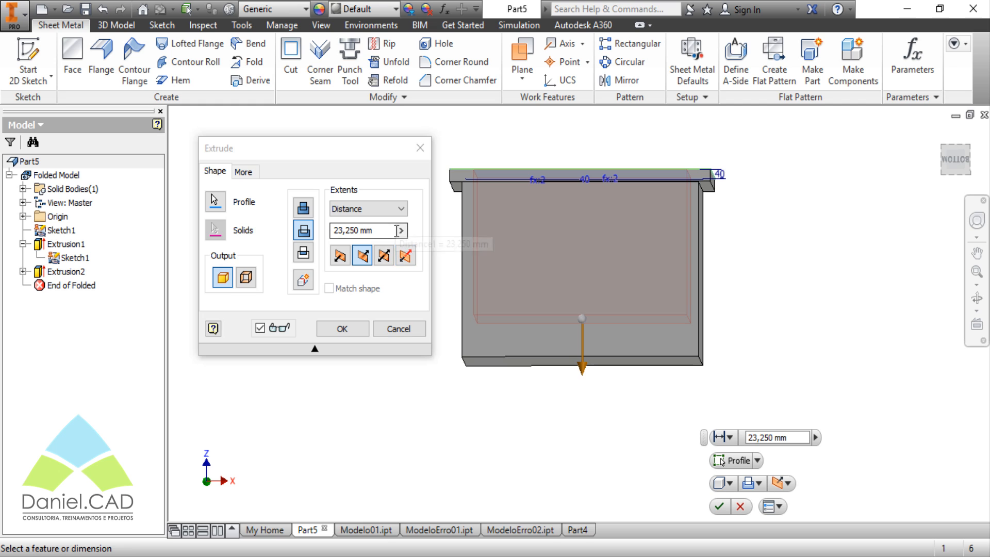
Step: Set the inner square's cut depth to the expression Prof - Thickness and create the cut
click(280, 227)
key(BackSpace)
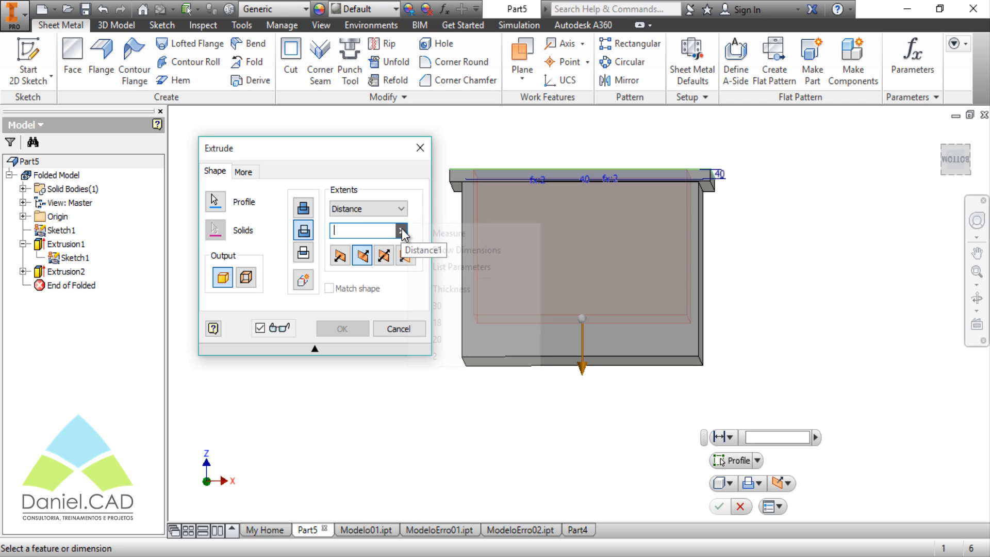
click(401, 230)
click(440, 266)
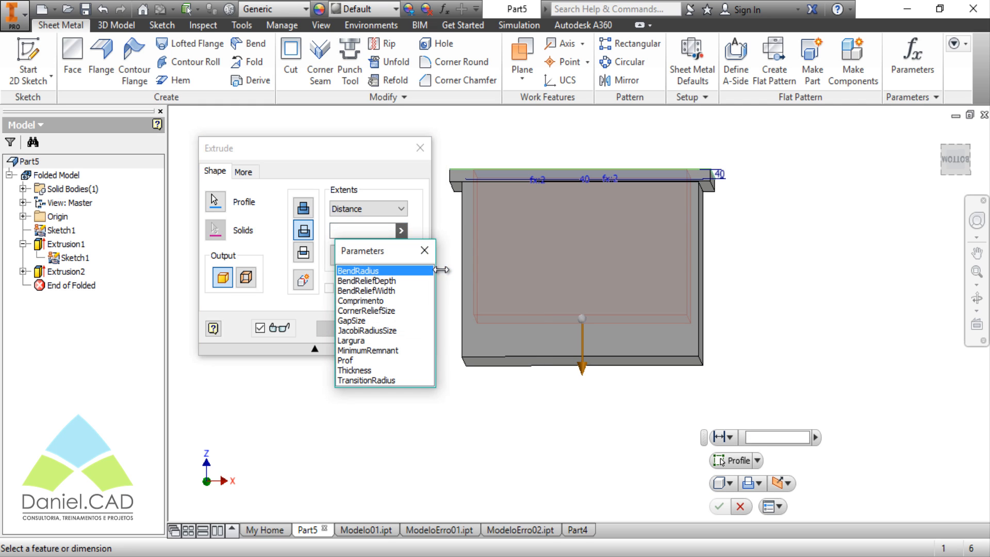
click(395, 360)
text(-)
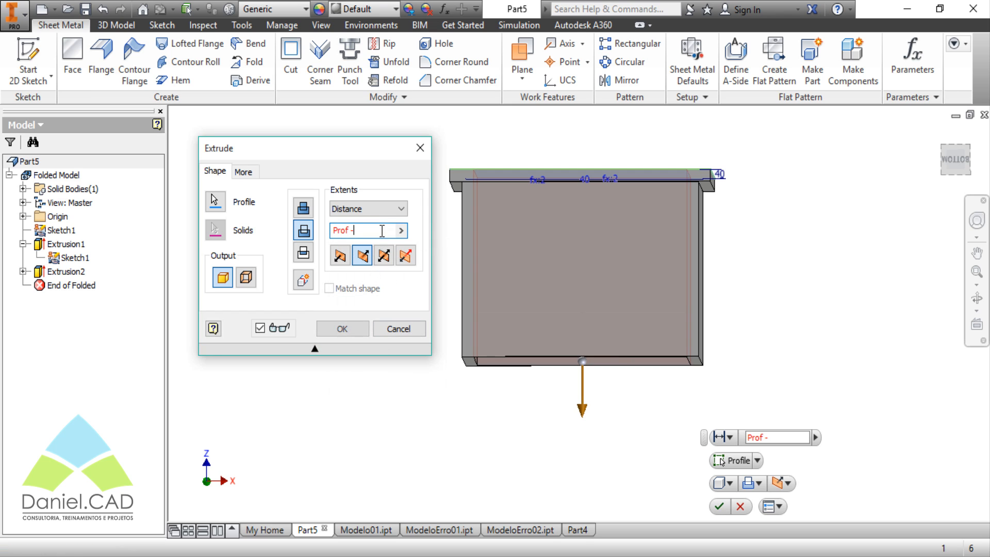
click(401, 230)
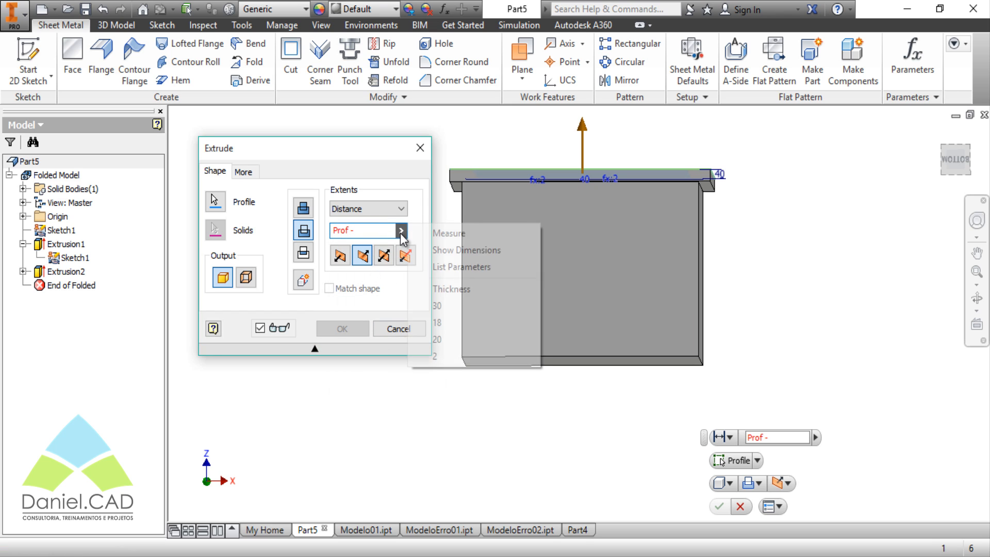
click(450, 268)
click(354, 370)
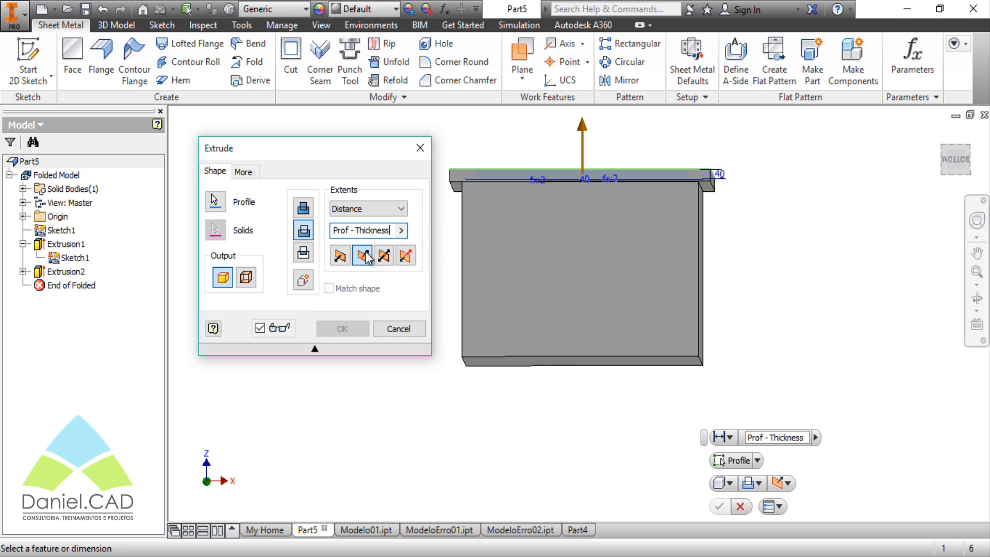
drag(959, 165, 917, 192)
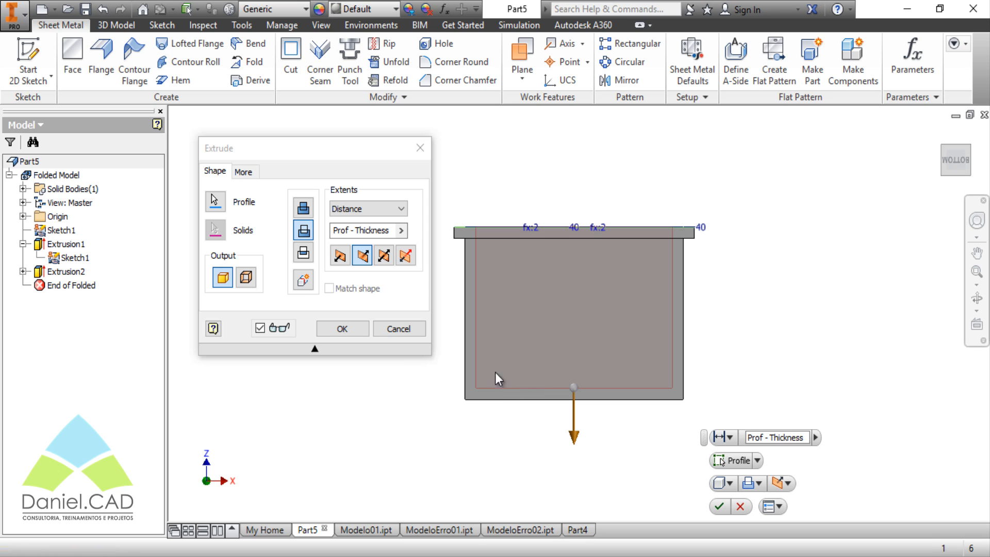
click(346, 333)
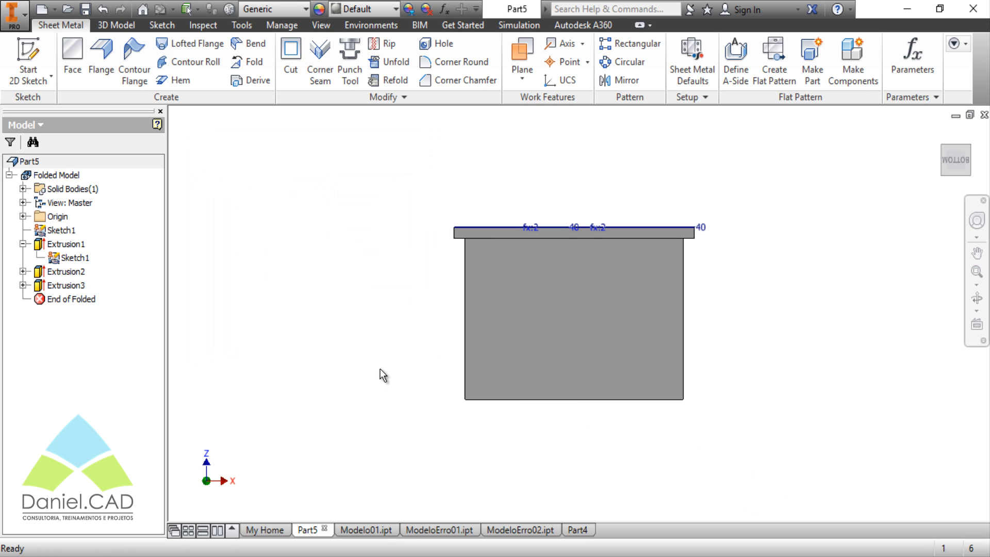
shift+middle_drag(379, 369, 387, 353)
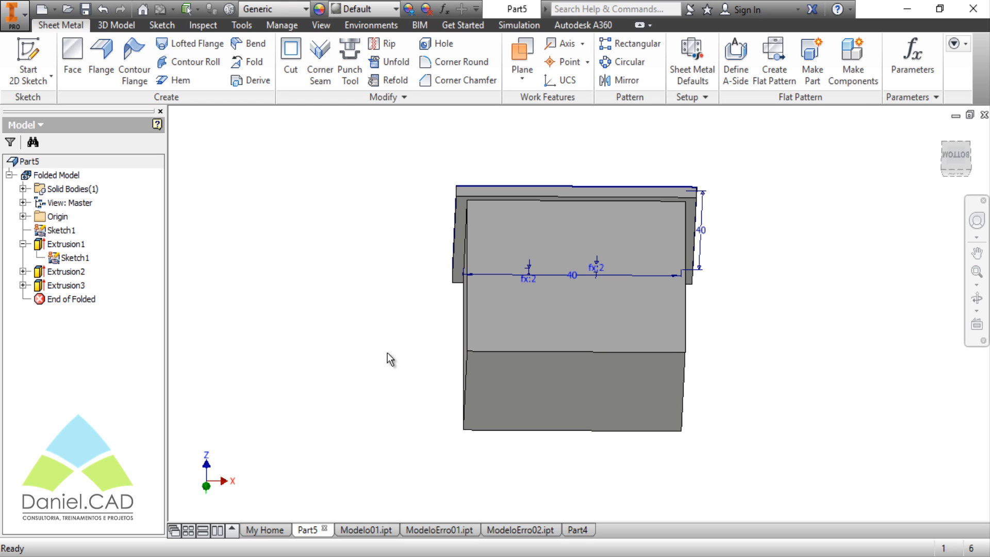
shift+middle_drag(389, 354, 401, 355)
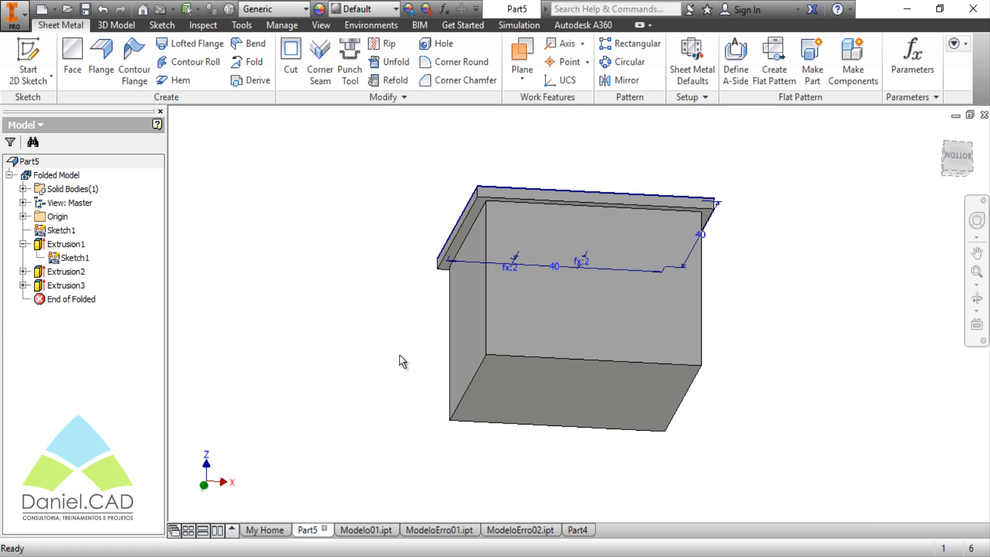
Step: Start a constant edge fillet and set its radius to the Thickness parameter
shift+middle_drag(712, 248, 560, 274)
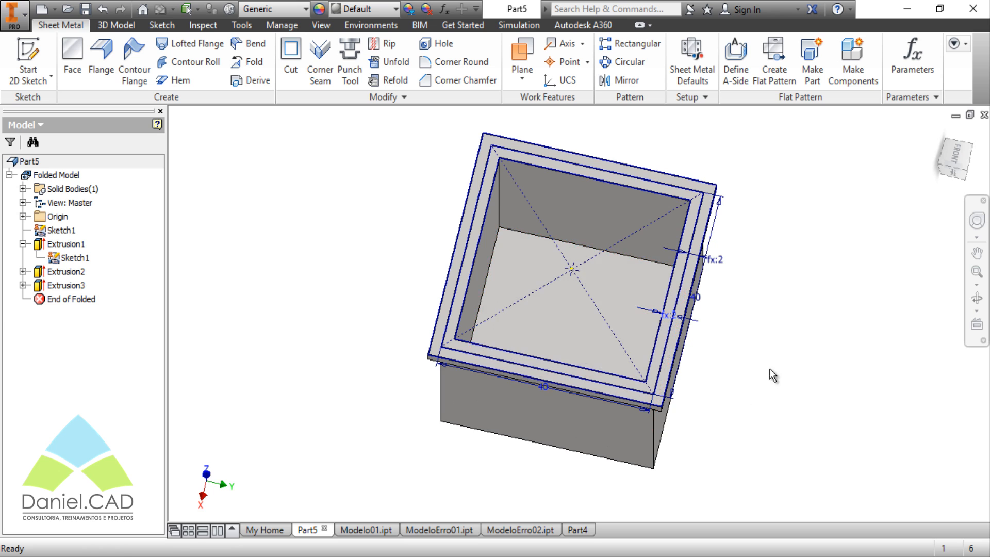
shift+middle_drag(769, 368, 442, 248)
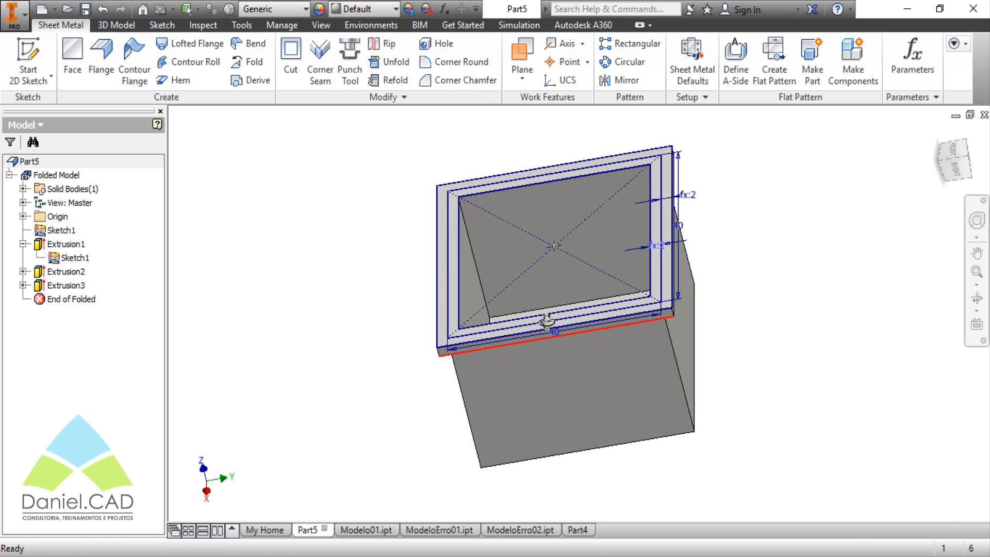
shift+middle_drag(547, 320, 512, 334)
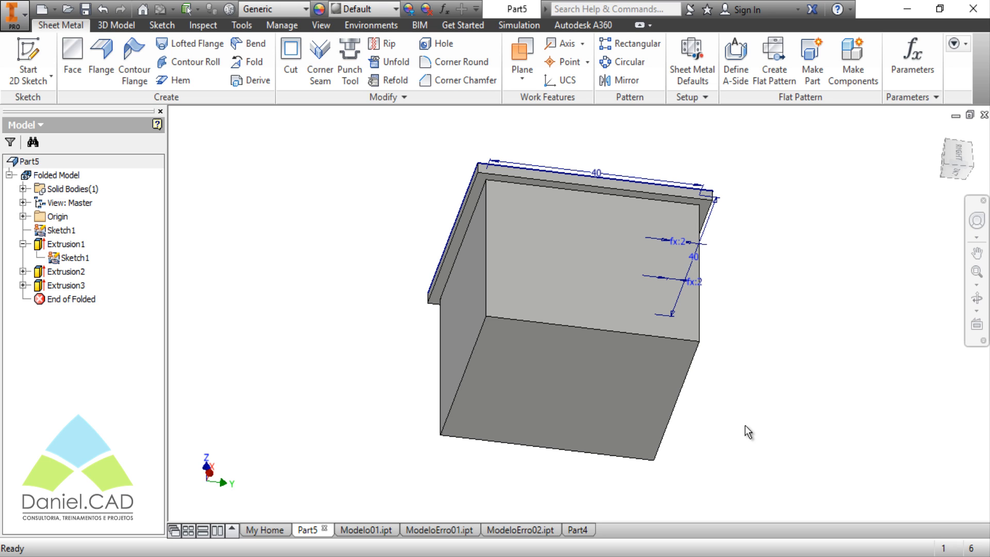
click(116, 24)
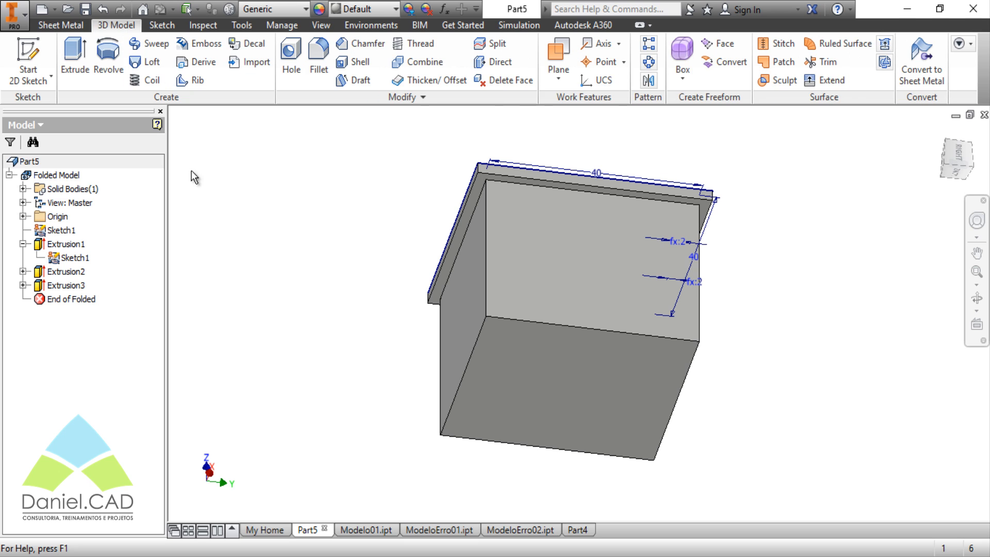
click(323, 64)
click(220, 186)
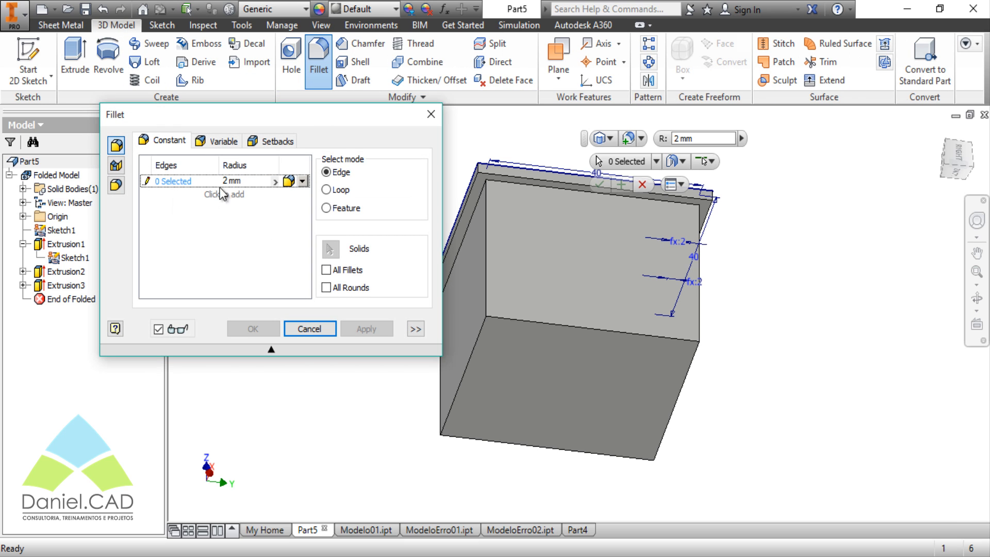
click(273, 182)
click(334, 221)
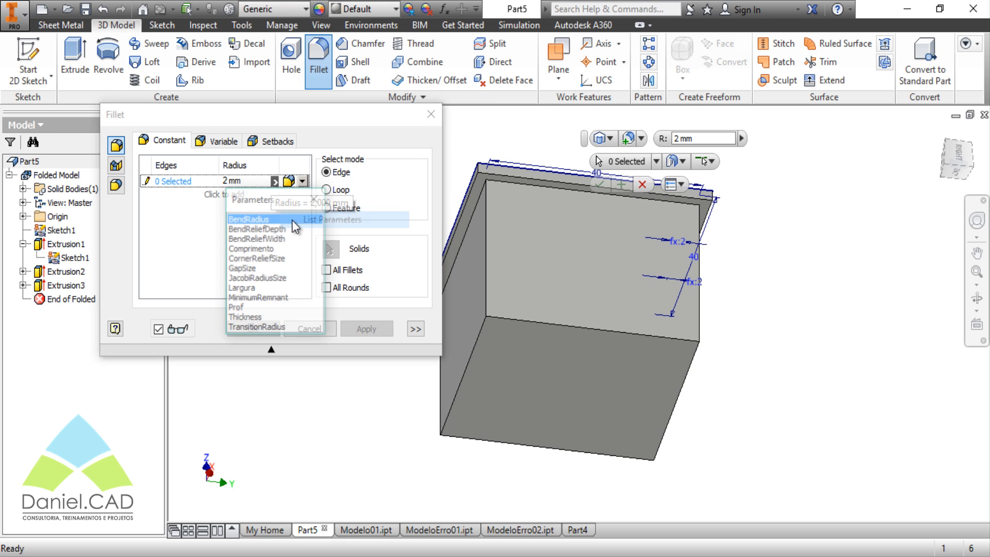
click(234, 317)
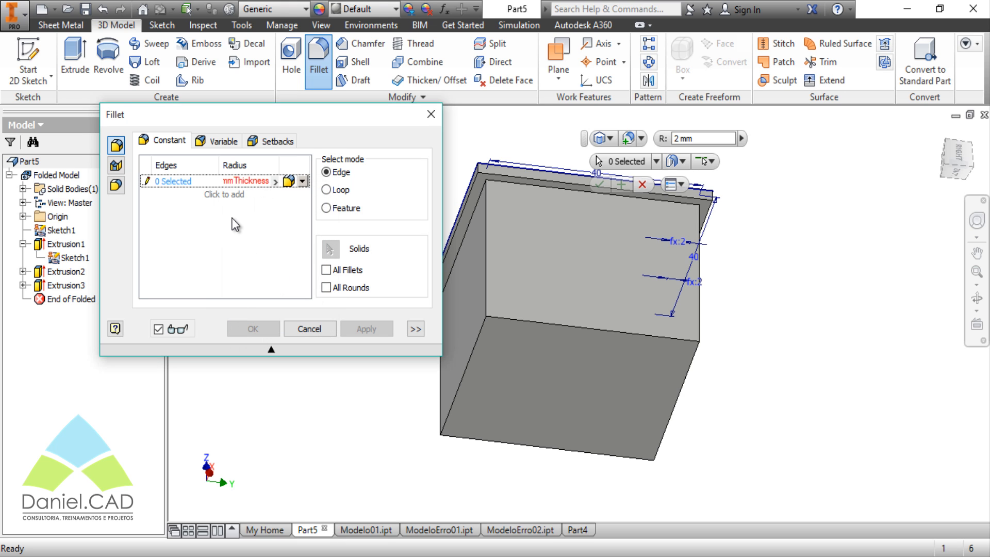
key(Delete)
key(Delete)
key(Delete)
key(Delete)
key(Delete)
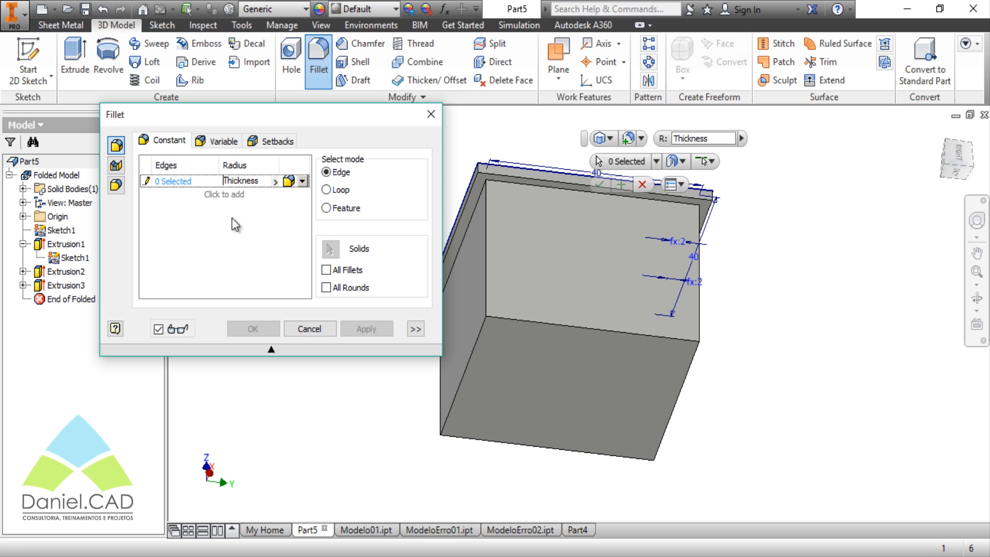
Step: Assign the four edges where the rim's underside meets the outer walls to the Thickness radius set
click(188, 181)
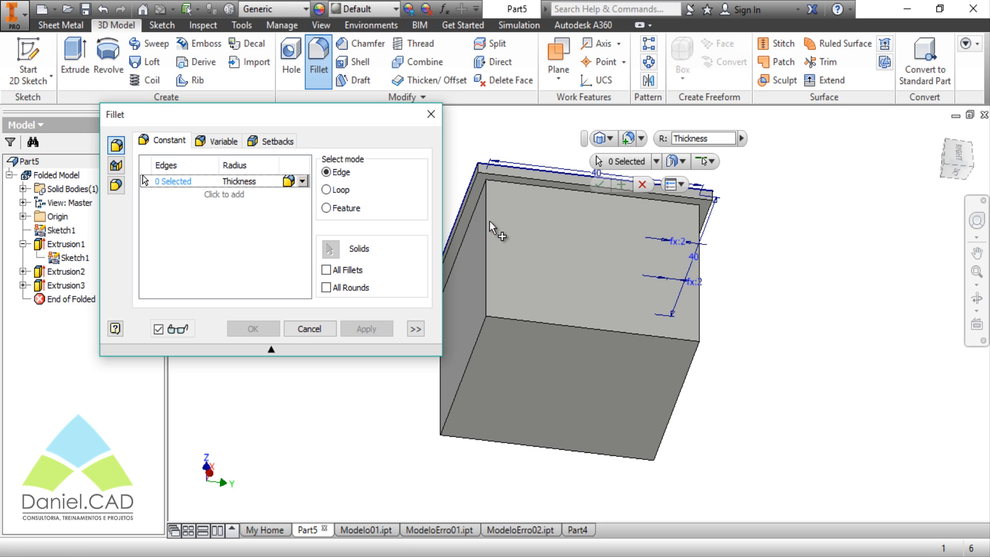
click(478, 209)
click(516, 186)
middle_drag(515, 186, 422, 181)
middle_drag(642, 339, 599, 312)
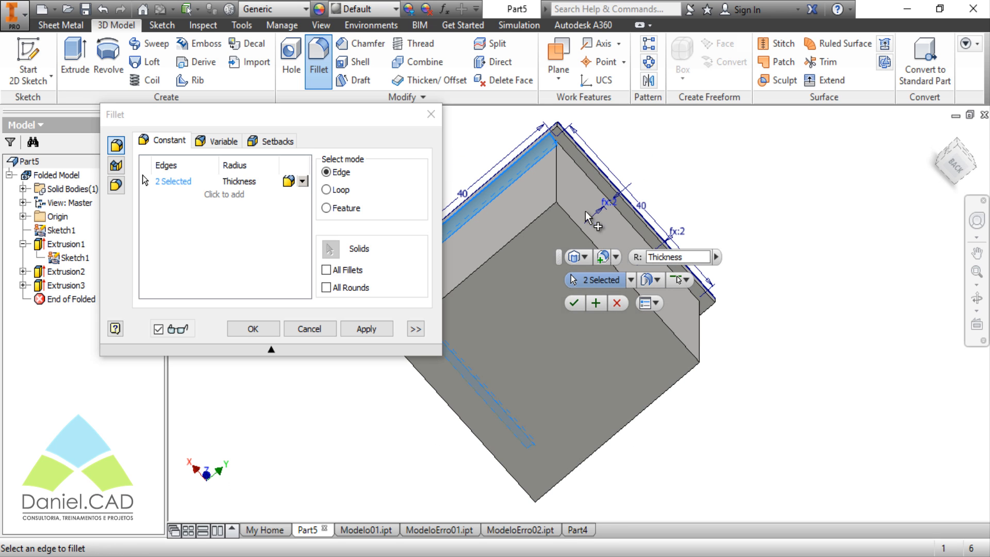
click(587, 182)
shift+middle_drag(648, 281, 673, 283)
click(665, 407)
Step: Add the four inner edges between the box floor and walls to the Thickness radius set
shift+middle_drag(665, 407, 632, 280)
click(619, 229)
click(535, 286)
click(569, 326)
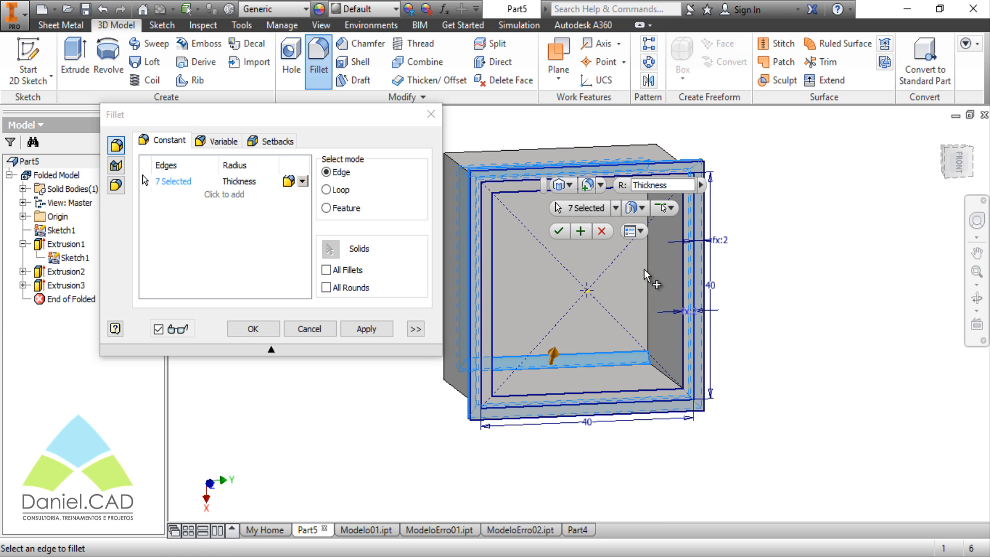
click(649, 265)
Step: Add a second radius set to the fillet with the expression Thickness*2
shift+middle_drag(677, 451, 686, 402)
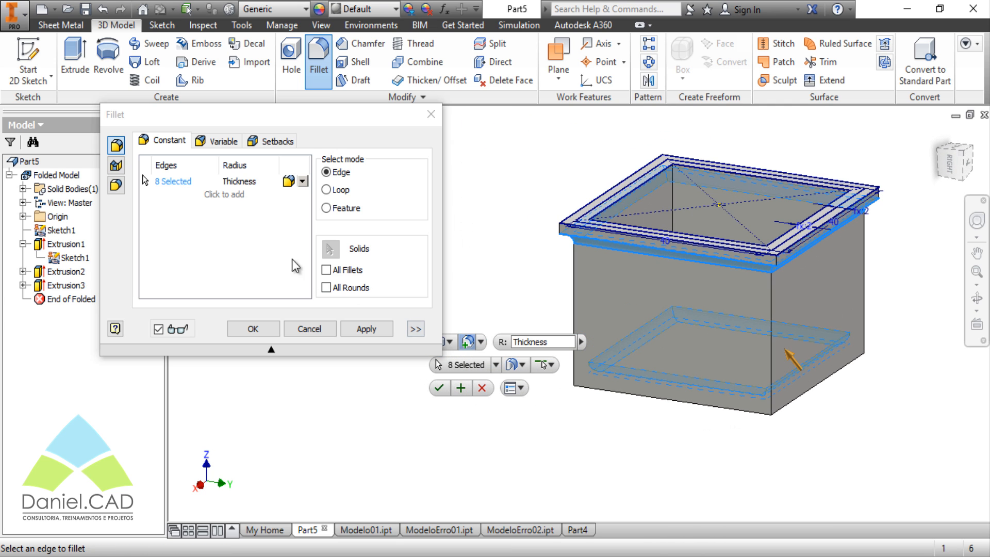
click(242, 195)
click(257, 195)
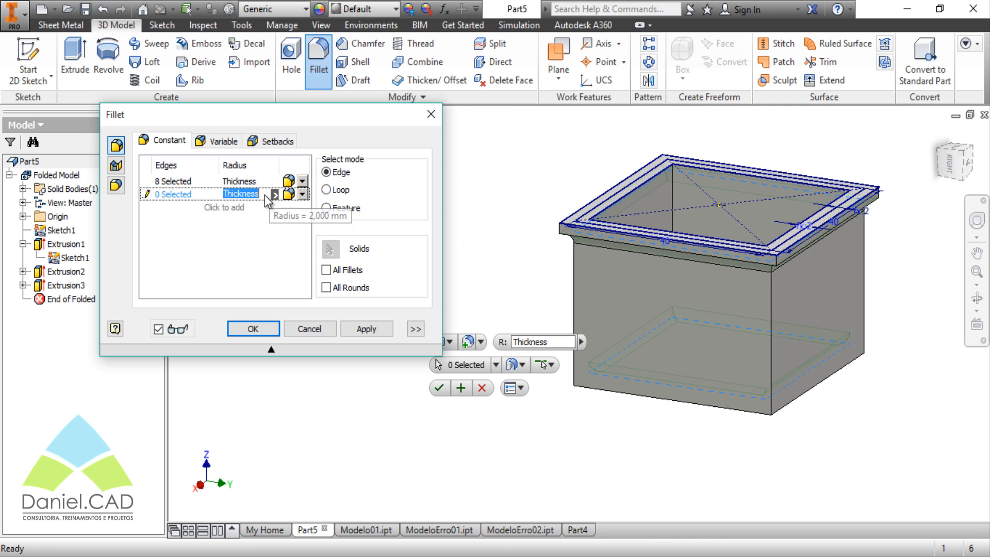
click(267, 194)
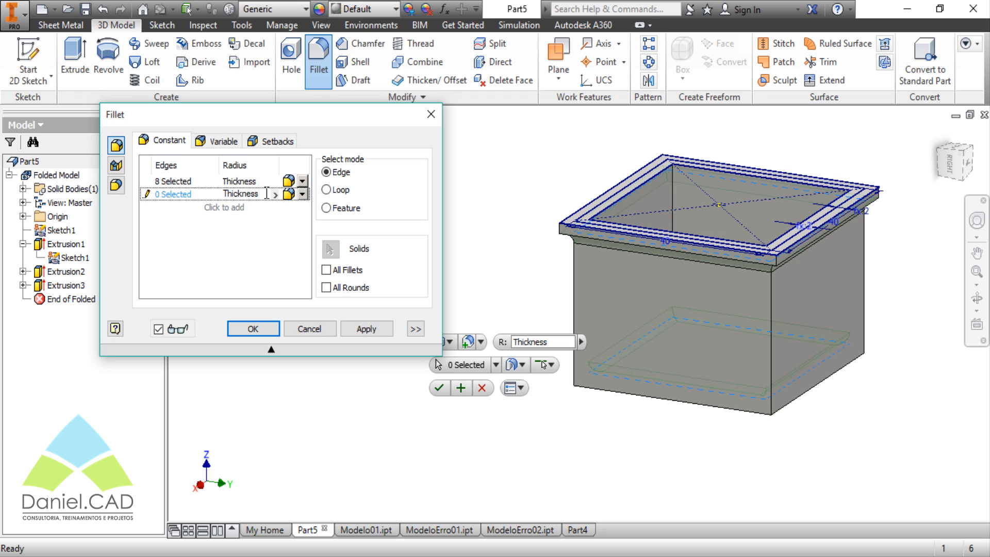
text(*2)
Step: Assign the four upper inner edges of the box opening to the Thickness*2 radius set
click(165, 197)
shift+middle_drag(610, 271, 640, 304)
click(603, 199)
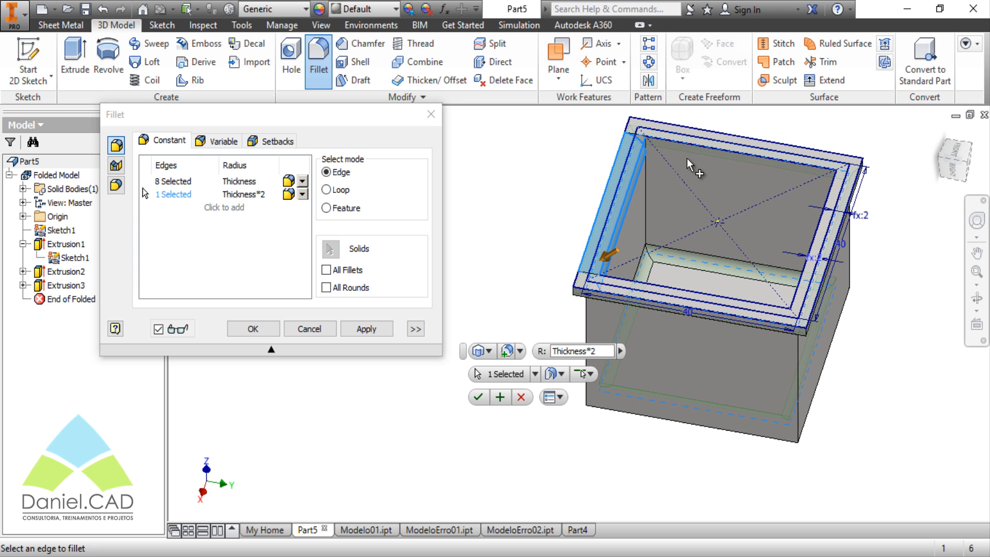
click(690, 157)
shift+middle_drag(690, 157, 684, 243)
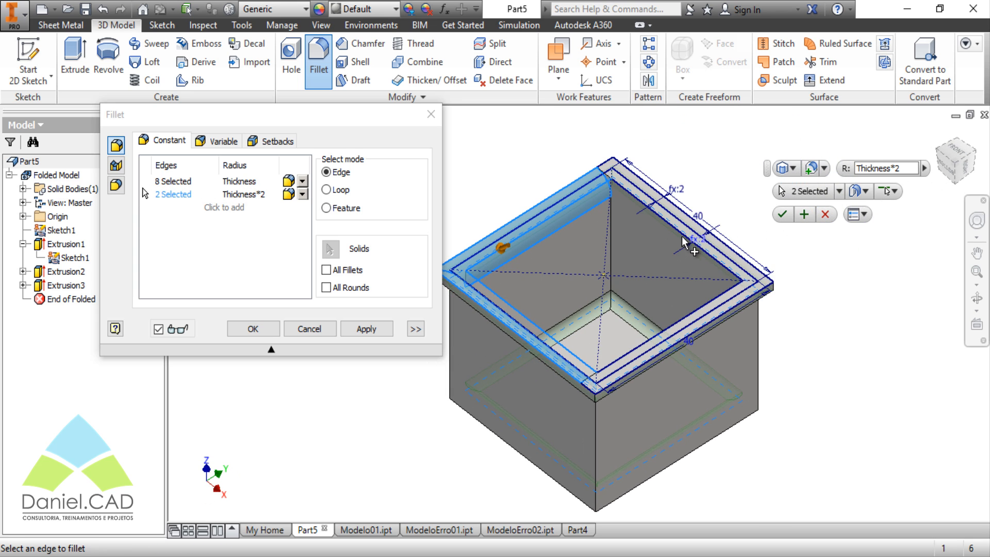
click(683, 240)
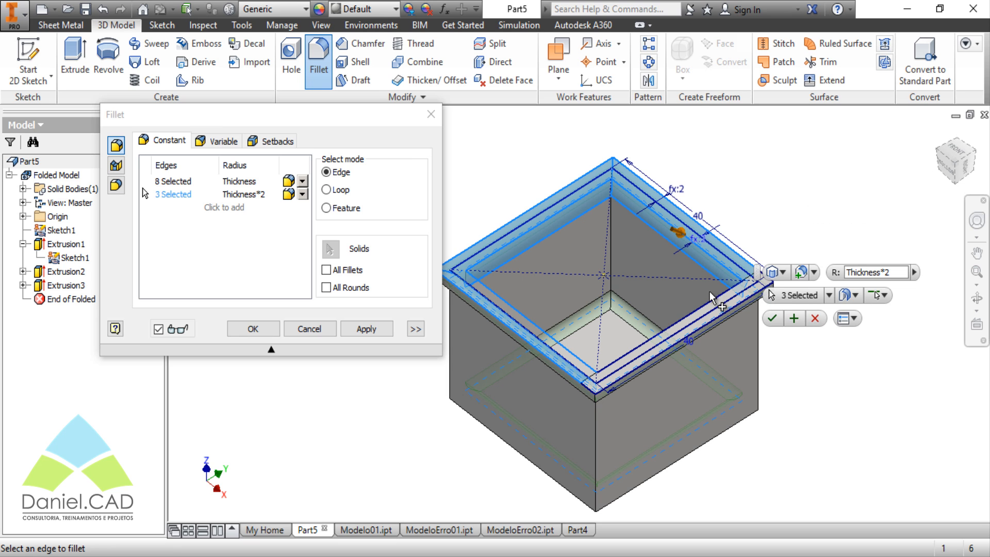
click(660, 332)
Step: Add the four outer bottom edges of the box to the Thickness*2 radius set and create the fillets
shift+middle_drag(686, 405, 680, 356)
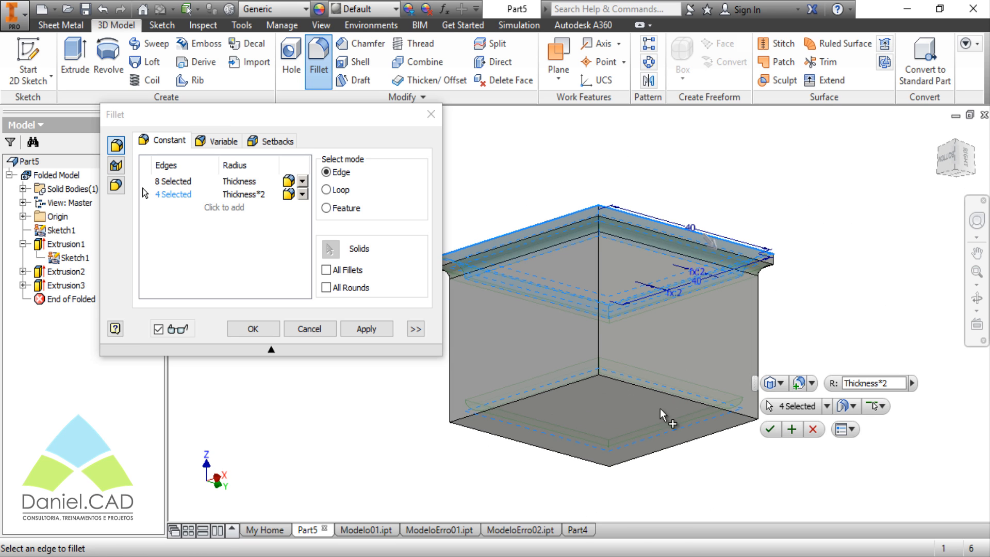
click(654, 397)
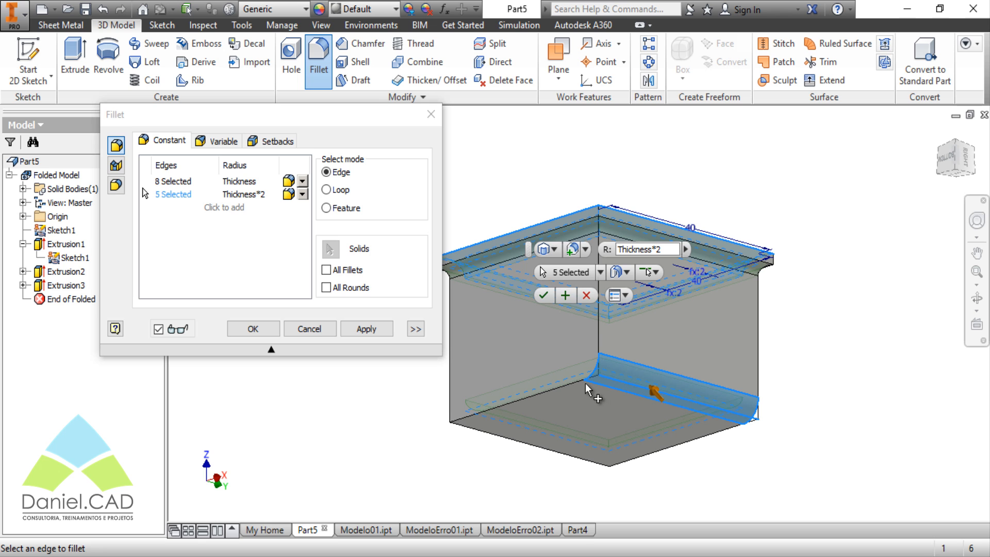
click(495, 407)
click(519, 436)
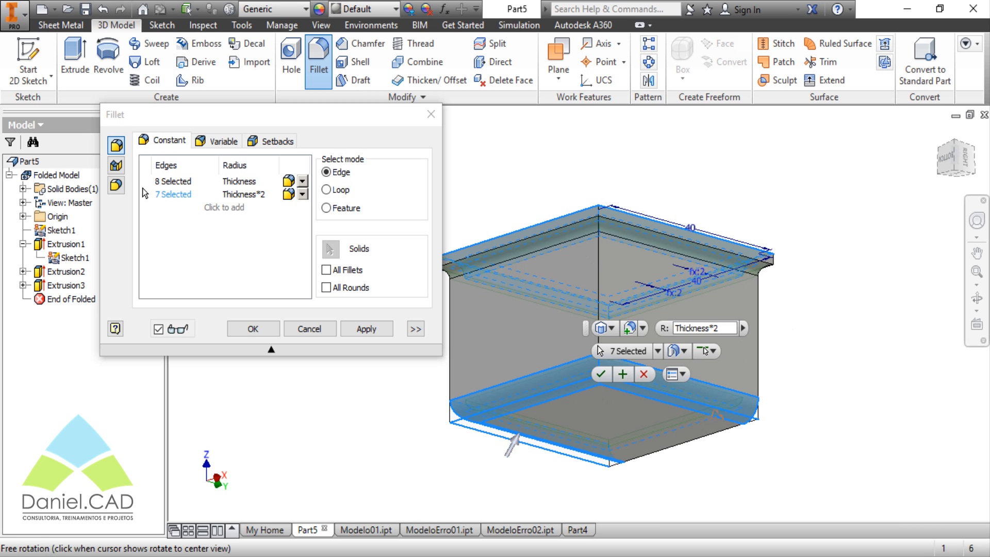
shift+middle_drag(518, 437, 670, 412)
click(647, 439)
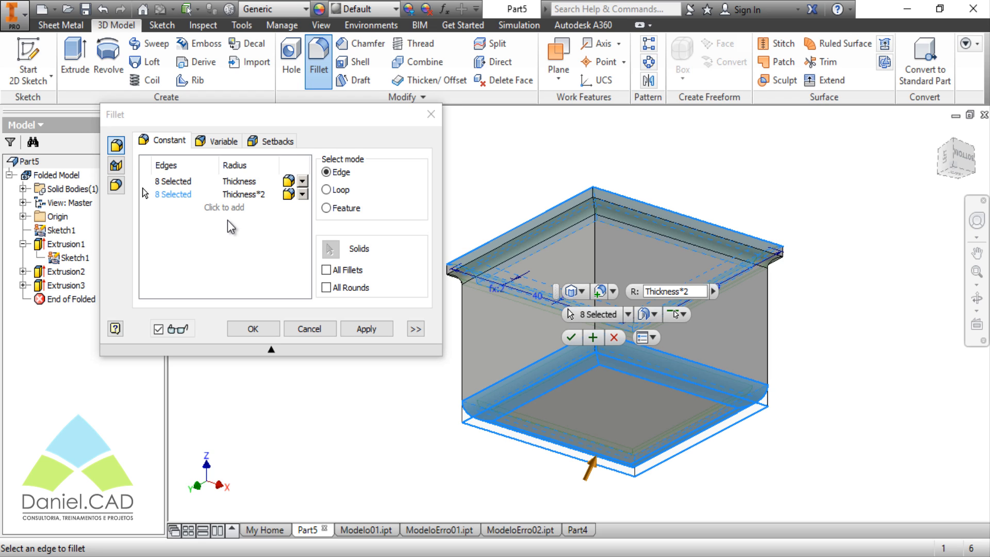
click(262, 328)
shift+middle_drag(547, 330, 368, 298)
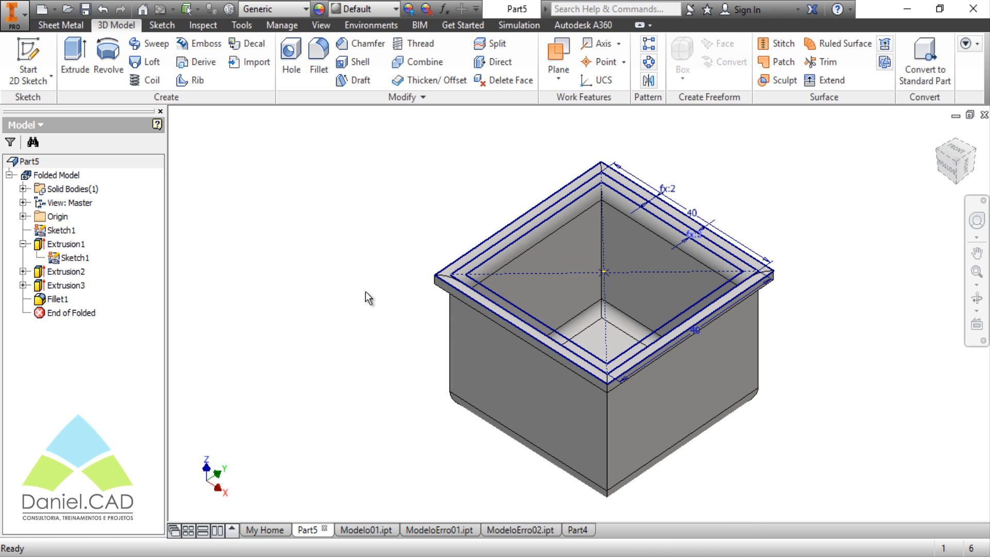
key(F6)
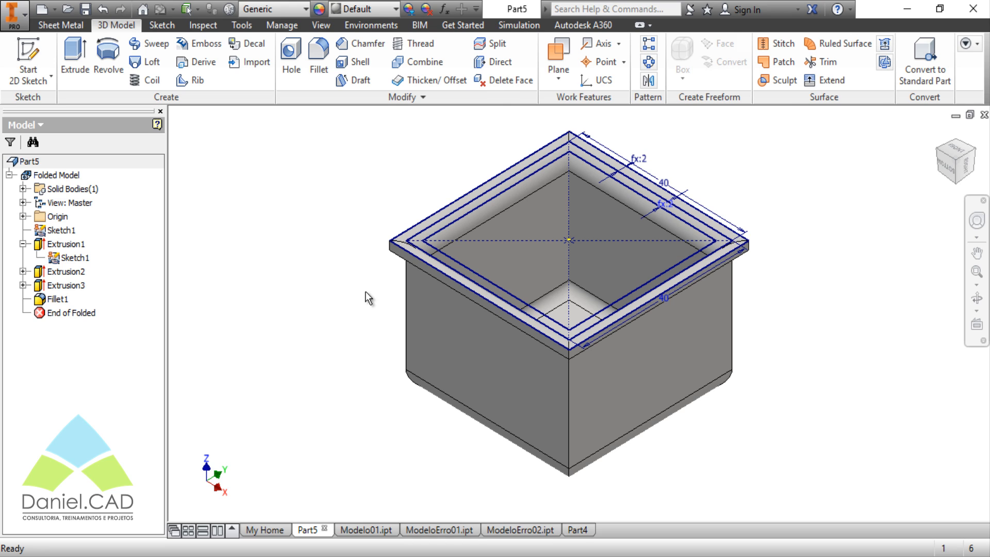
Step: Start extracting an iFeature and set its type to Sheet Metal Punch iFeature
click(61, 25)
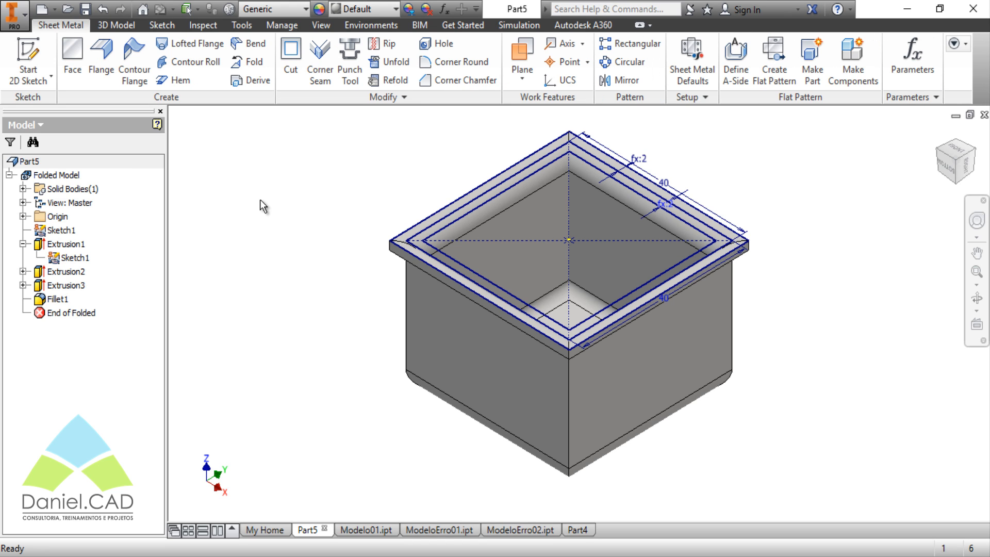
click(270, 25)
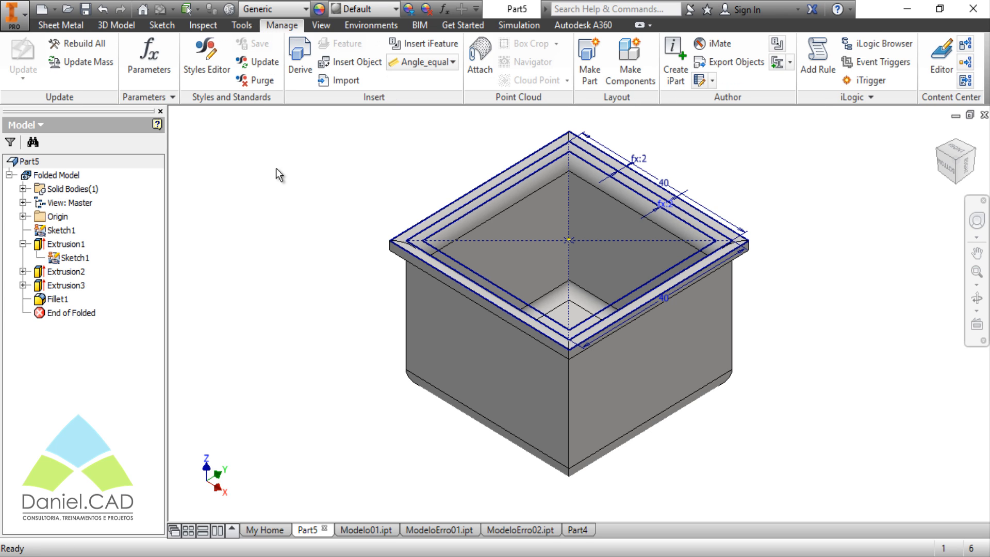
click(777, 45)
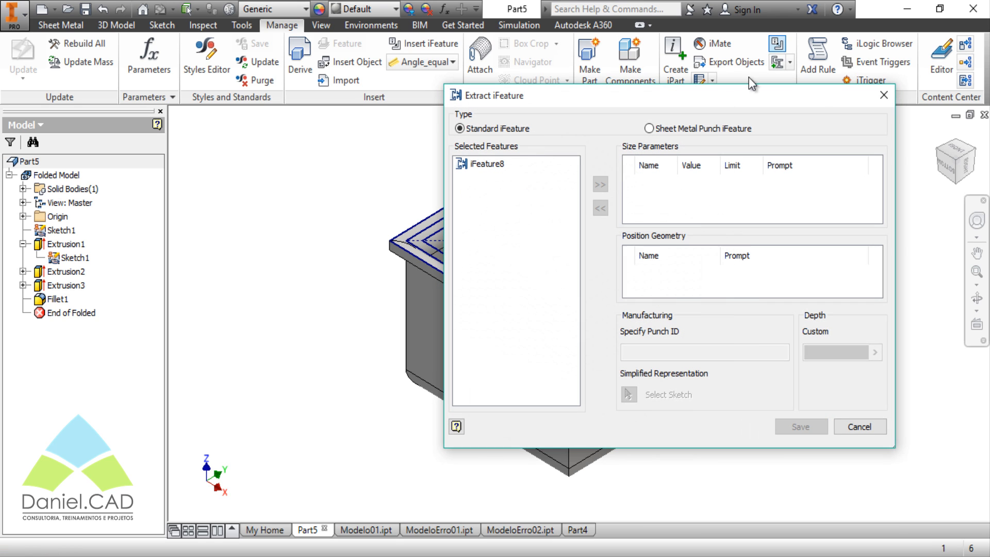
drag(596, 110, 760, 115)
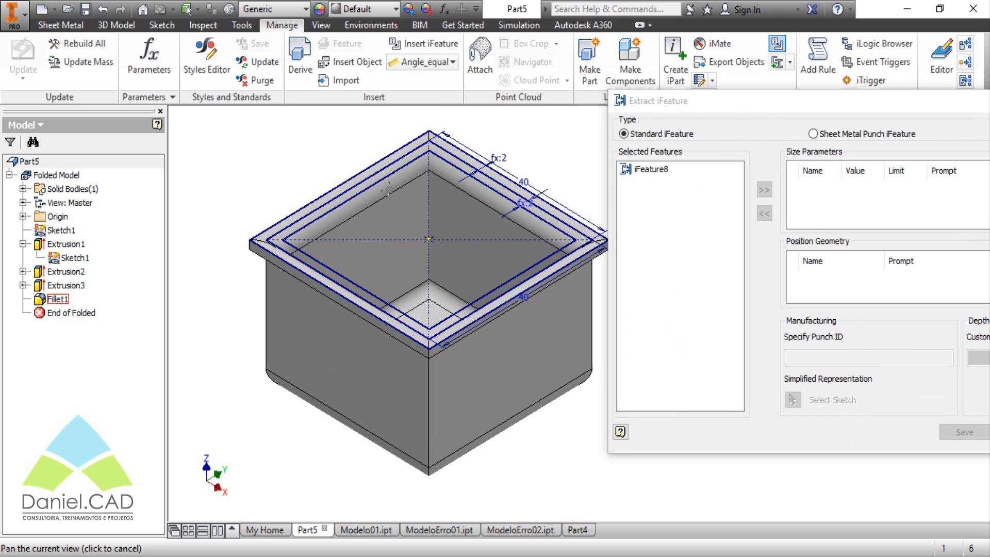
drag(694, 96, 552, 105)
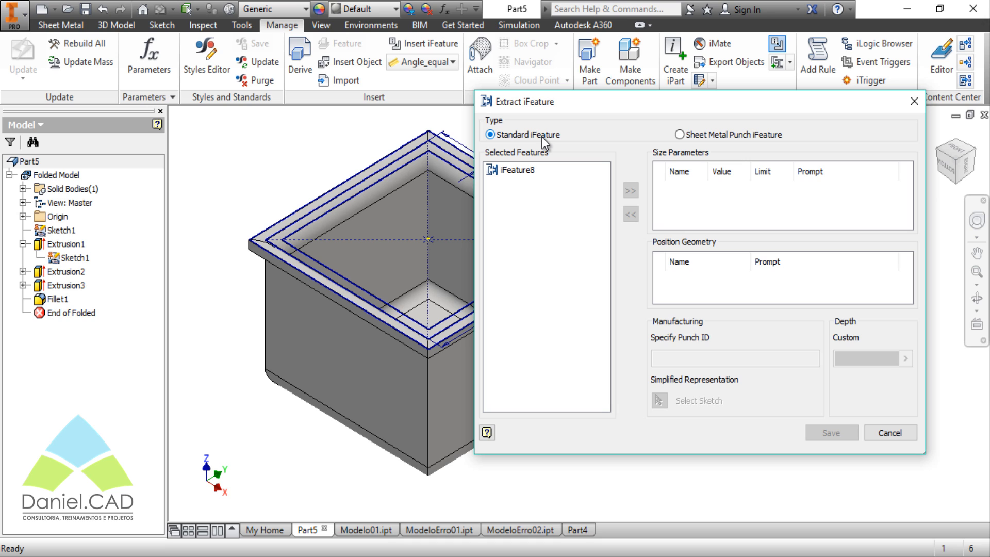
click(751, 135)
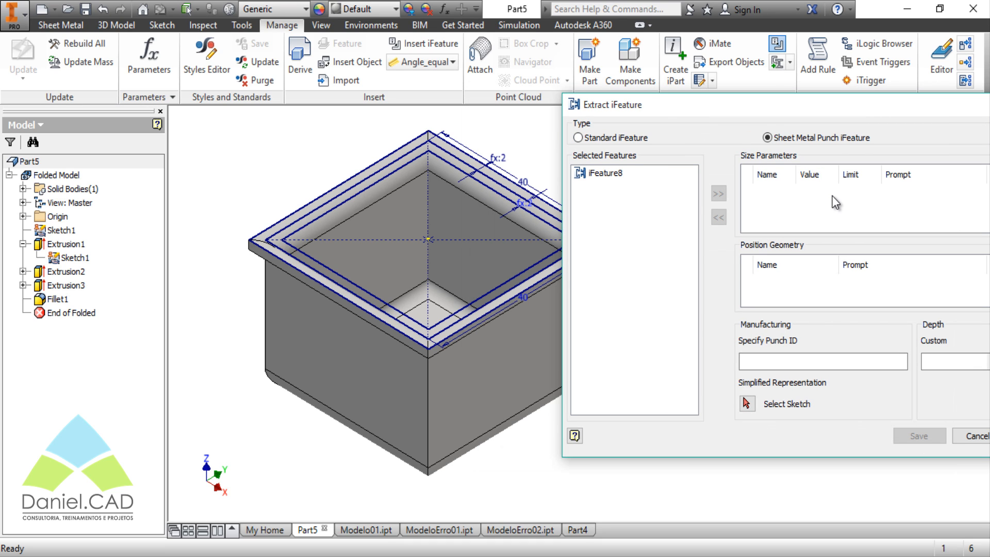
Step: Include Extrusion1, Extrusion2, Extrusion3 and the dependent Fillet1 in the punch iFeature
click(66, 244)
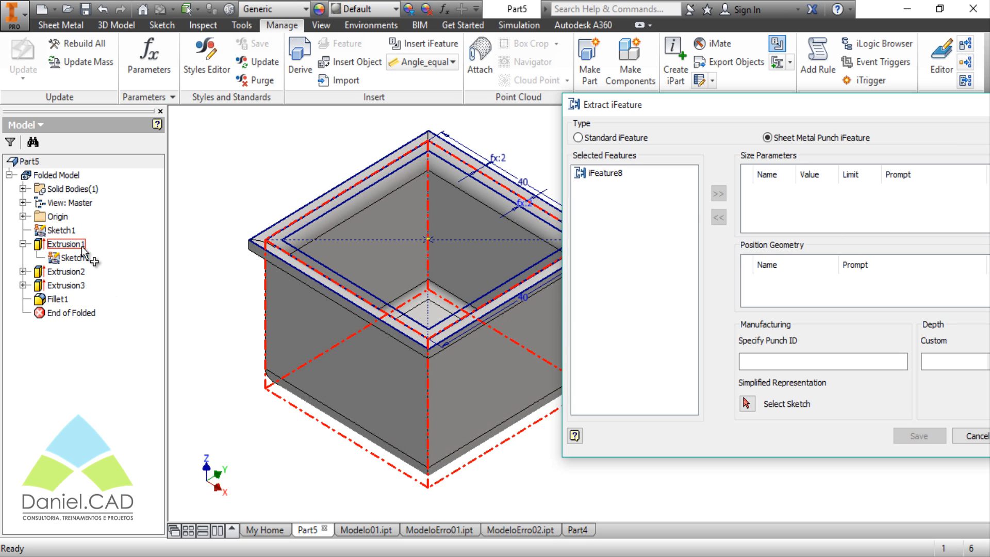
ctrl+click(66, 271)
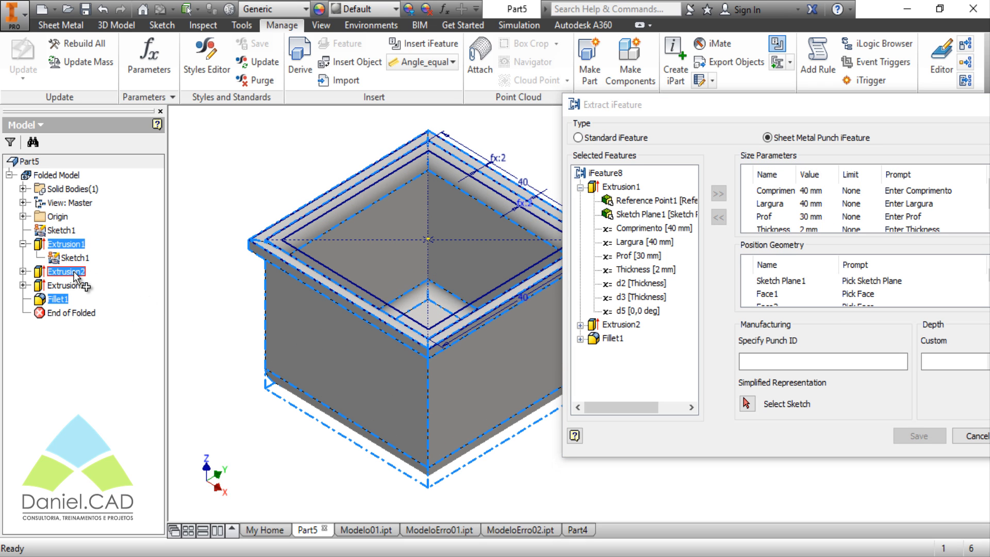
ctrl+click(73, 287)
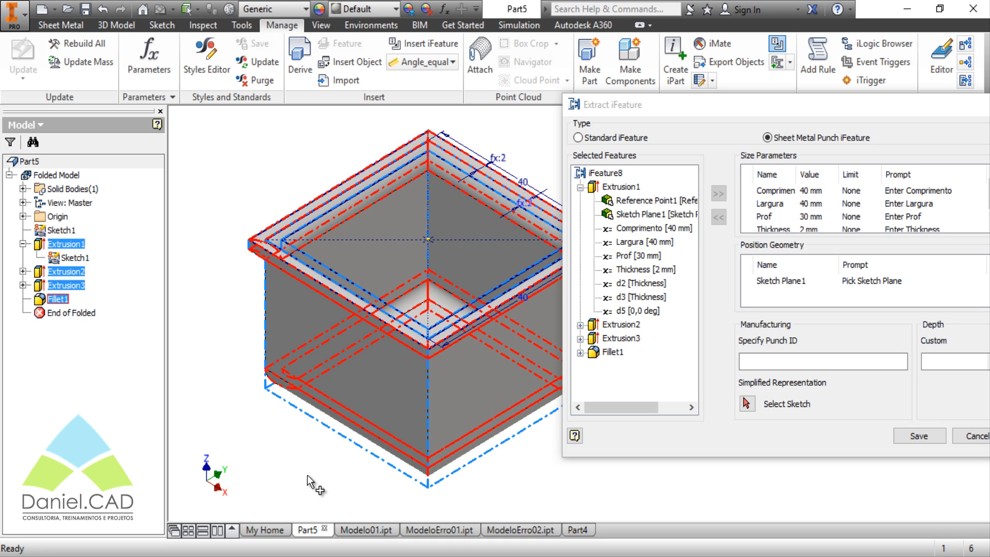
Step: Set Sketch1 as the simplified representation of the punch iFeature
drag(665, 461, 665, 478)
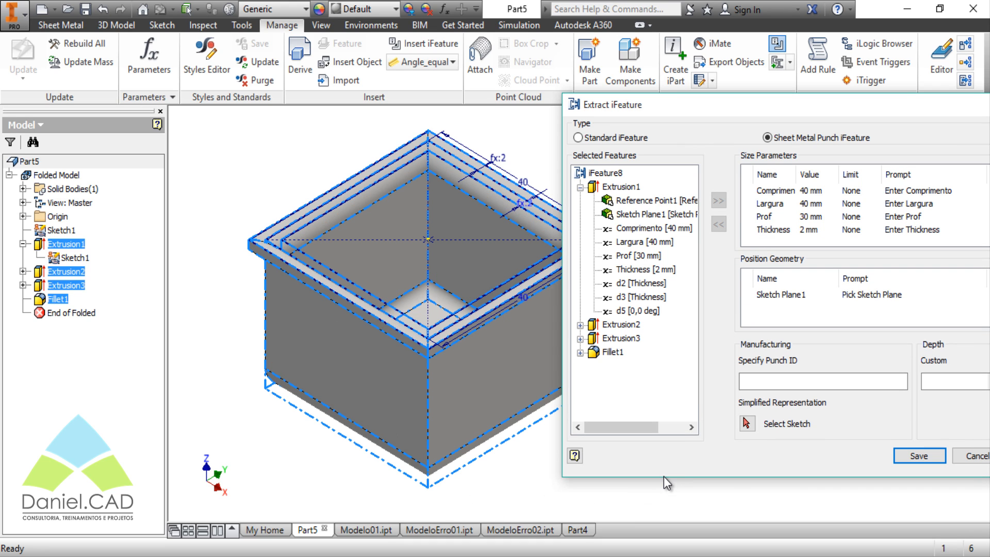
click(748, 424)
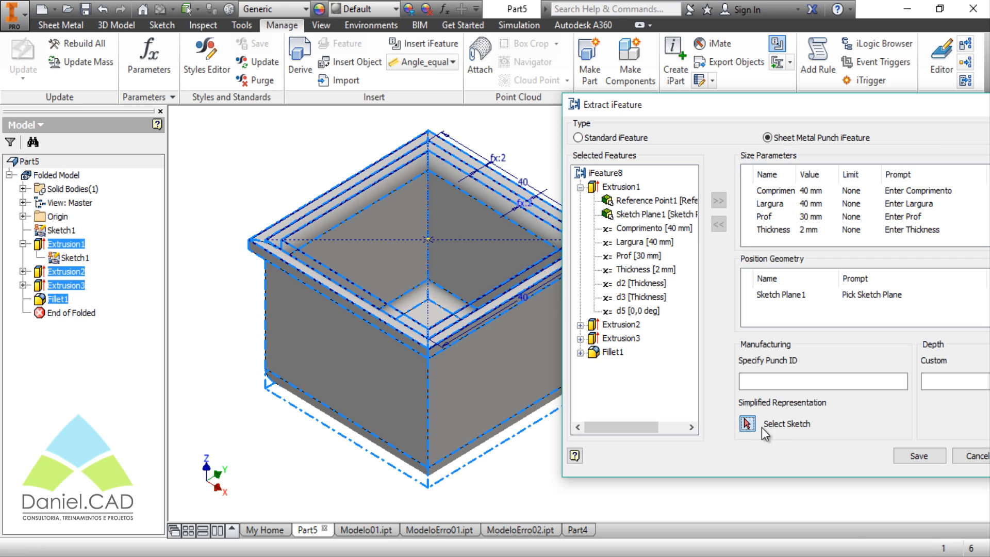
click(76, 258)
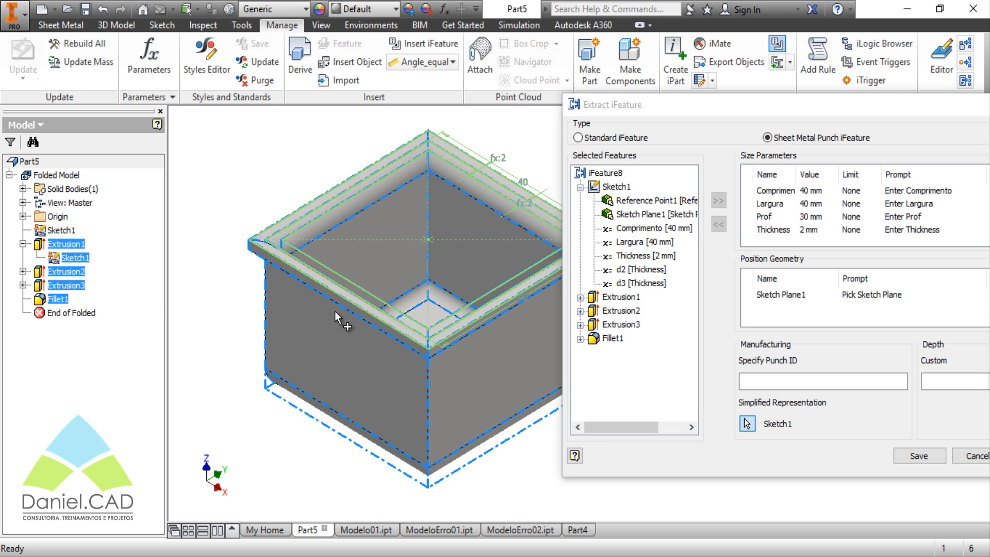
Step: Save the extracted punch iFeature in the Punches catalog folder as ModeloYouTube02
mouse_move(674, 108)
mouse_down()
mouse_move(624, 115)
mouse_move(475, 104)
mouse_up()
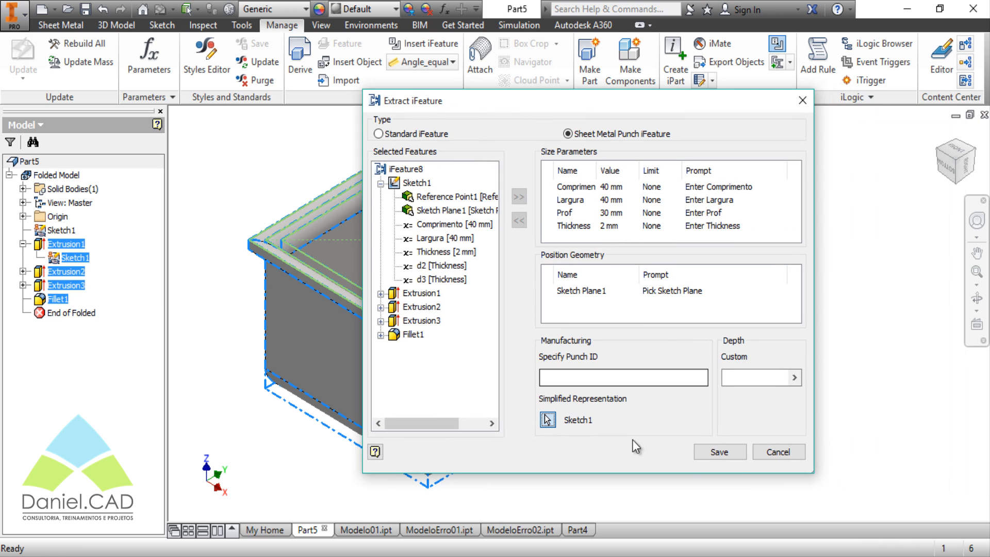
click(721, 452)
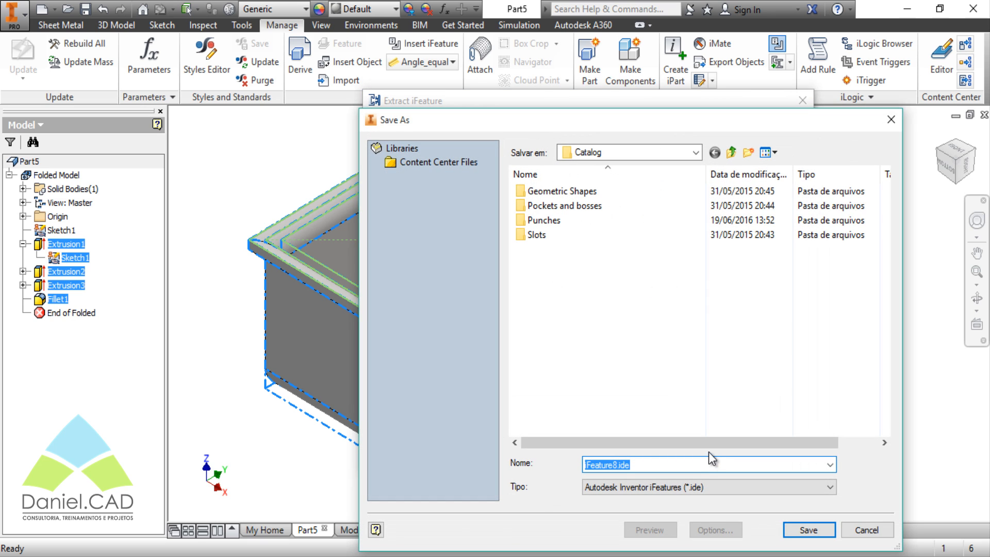
drag(614, 121, 561, 78)
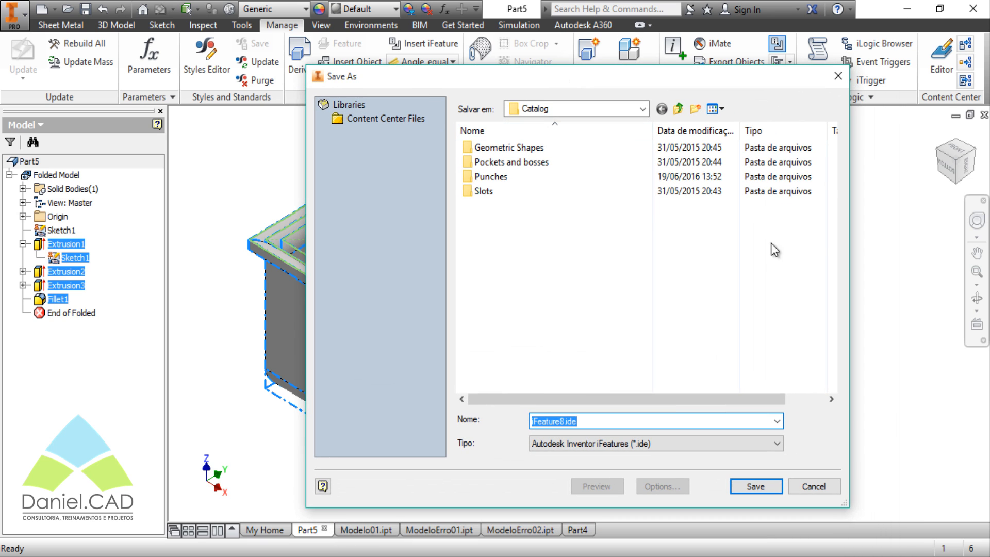
double_click(499, 178)
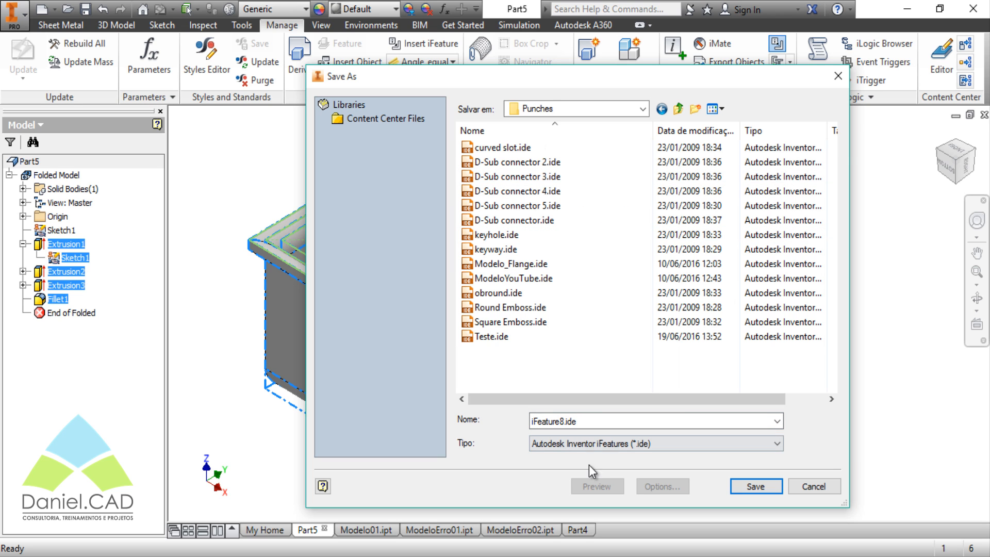
double_click(615, 421)
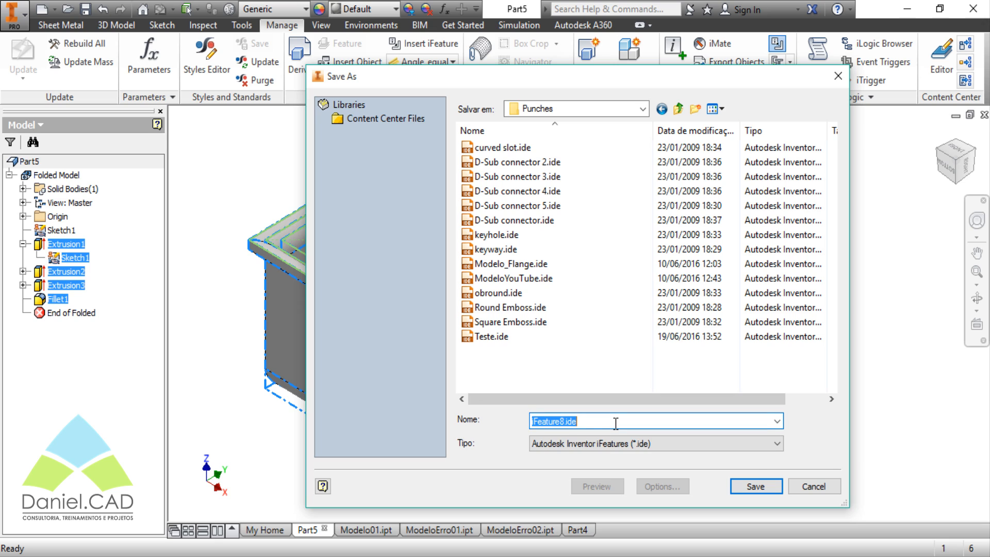
text(ModeloYouTub)
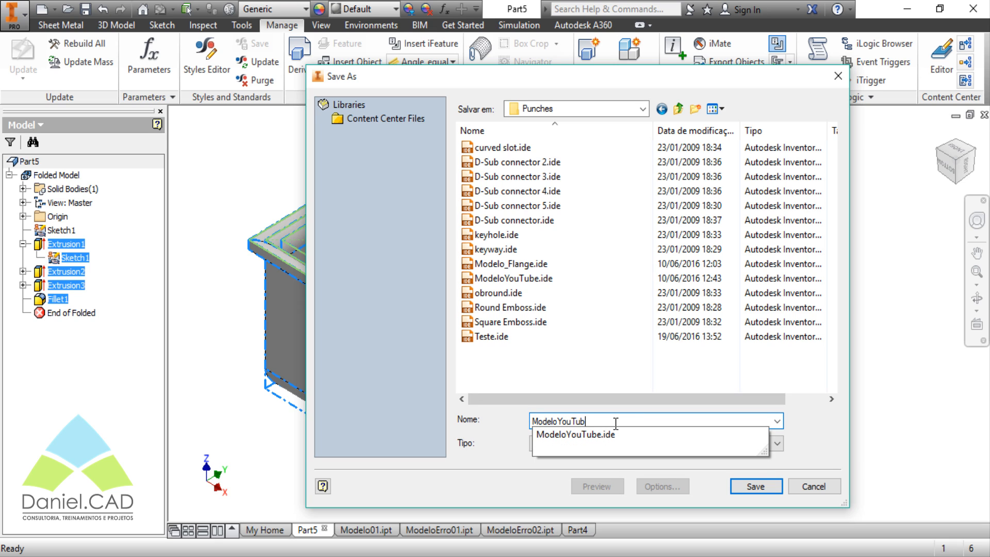
text(e02)
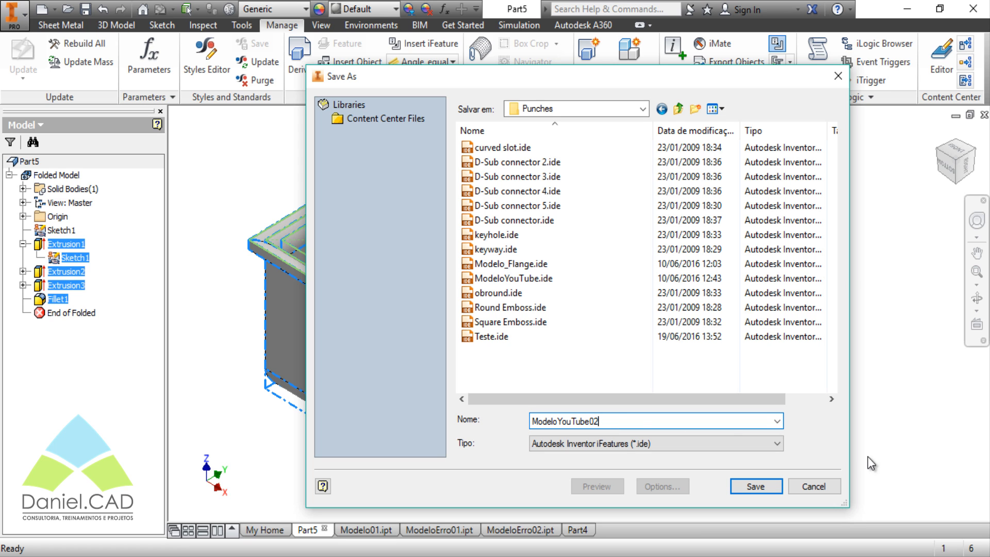
click(757, 486)
click(654, 457)
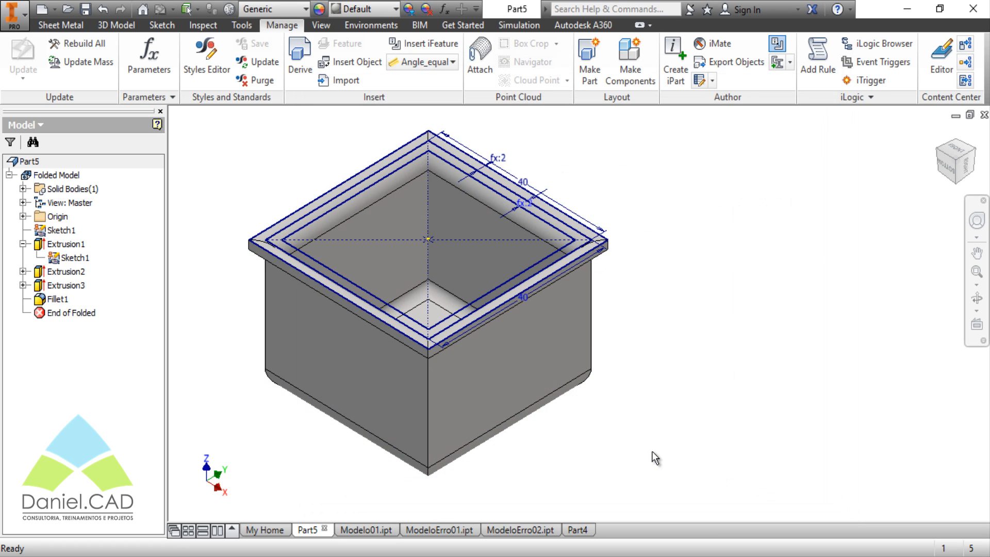
Step: In Part4, sketch two center points on the sheet's top face, one up-left of the origin and one near the lower-right corner
middle_drag(212, 440, 336, 447)
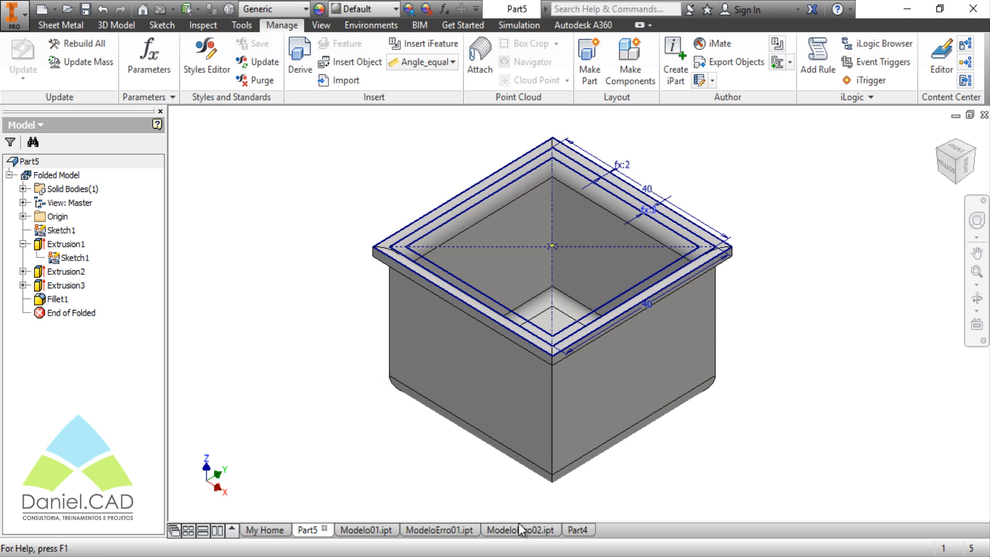
click(577, 530)
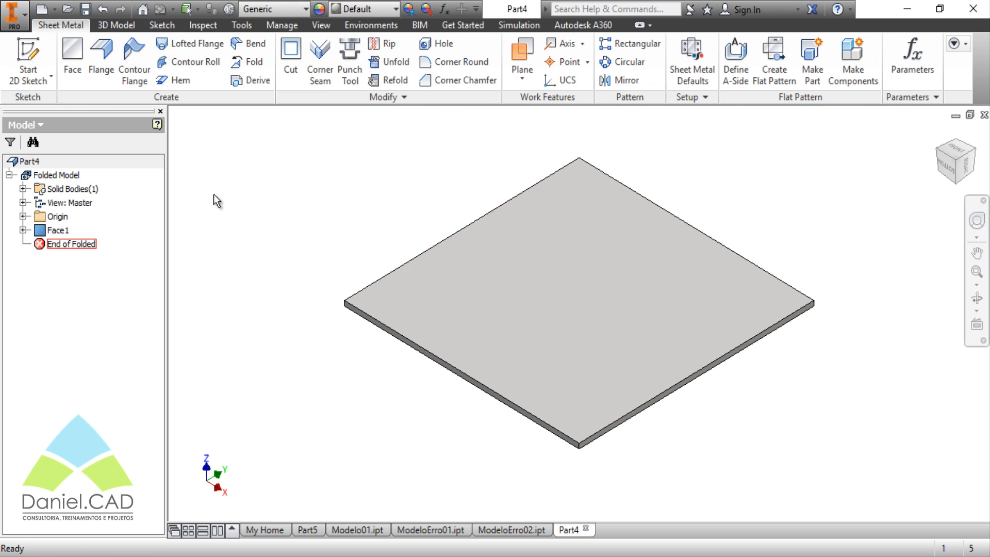
click(27, 62)
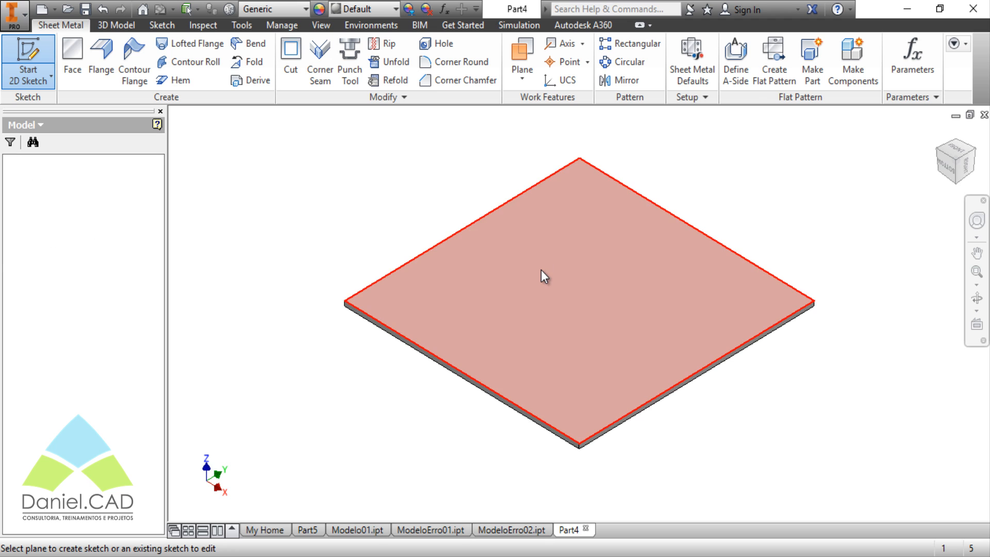
click(540, 270)
click(233, 80)
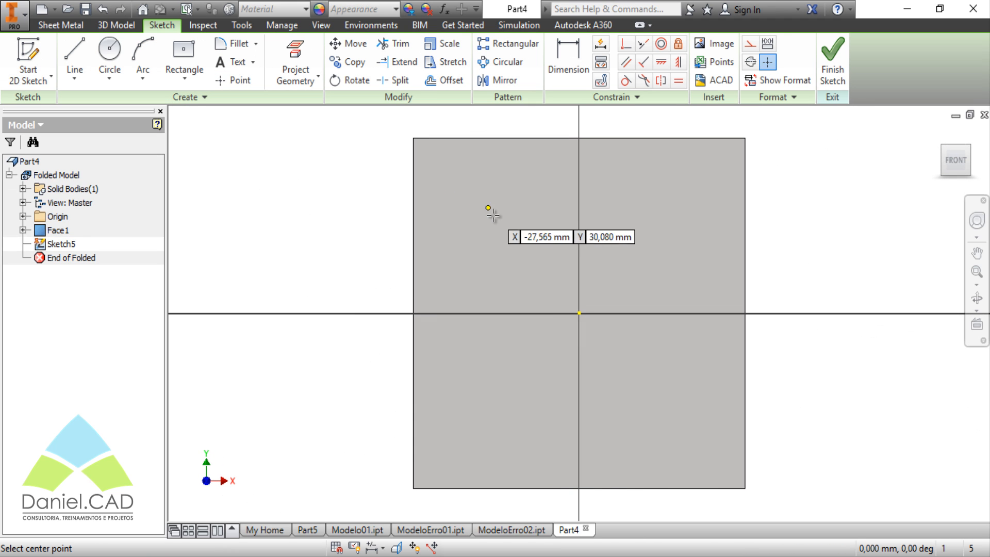
click(534, 257)
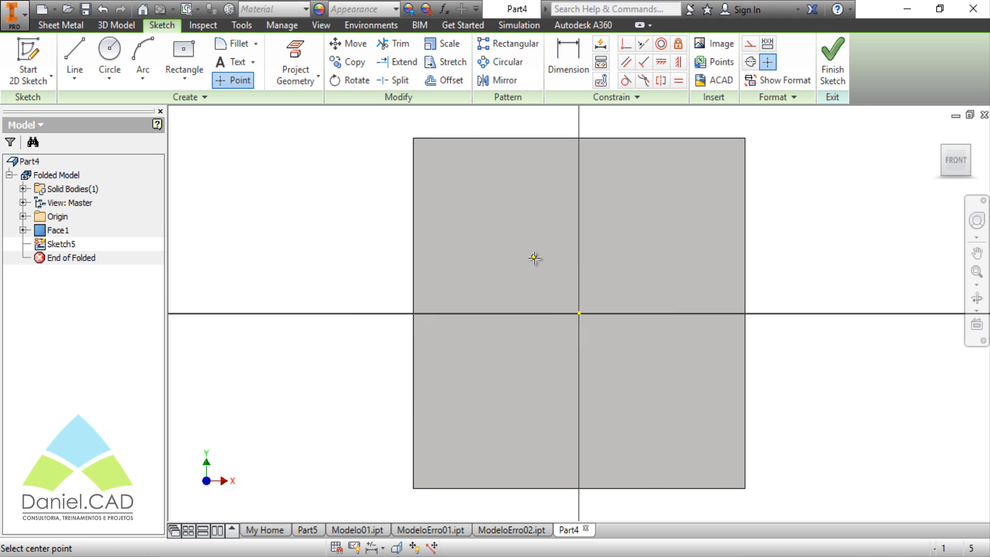
click(680, 428)
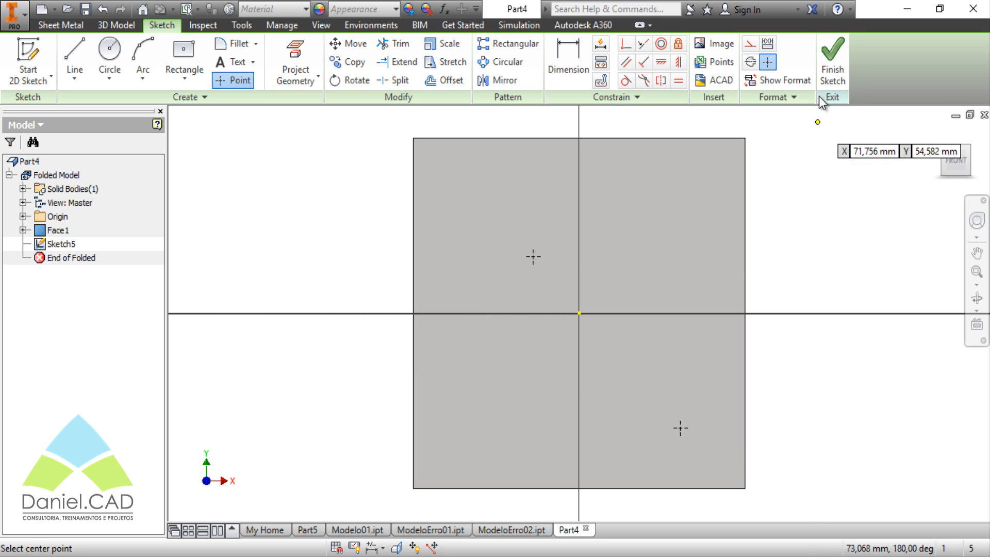
click(832, 60)
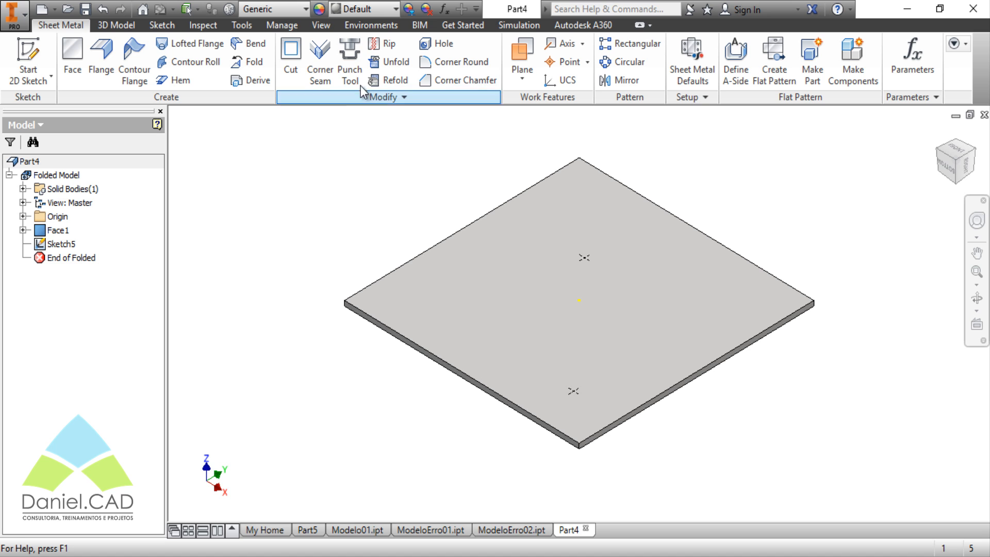
Step: Start the Punch Tool with ModeloYouTube02.ide on the two sketched points
click(358, 74)
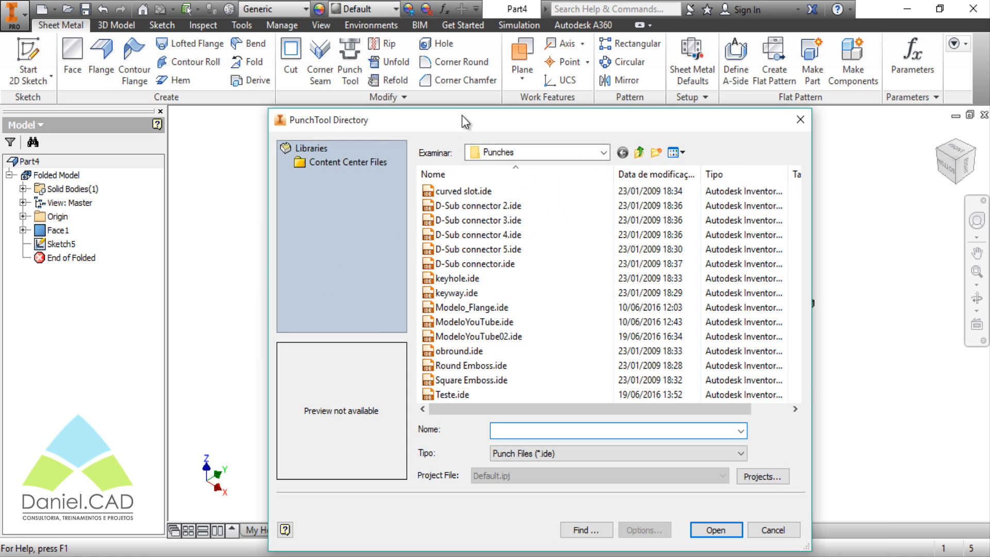
drag(462, 116, 459, 55)
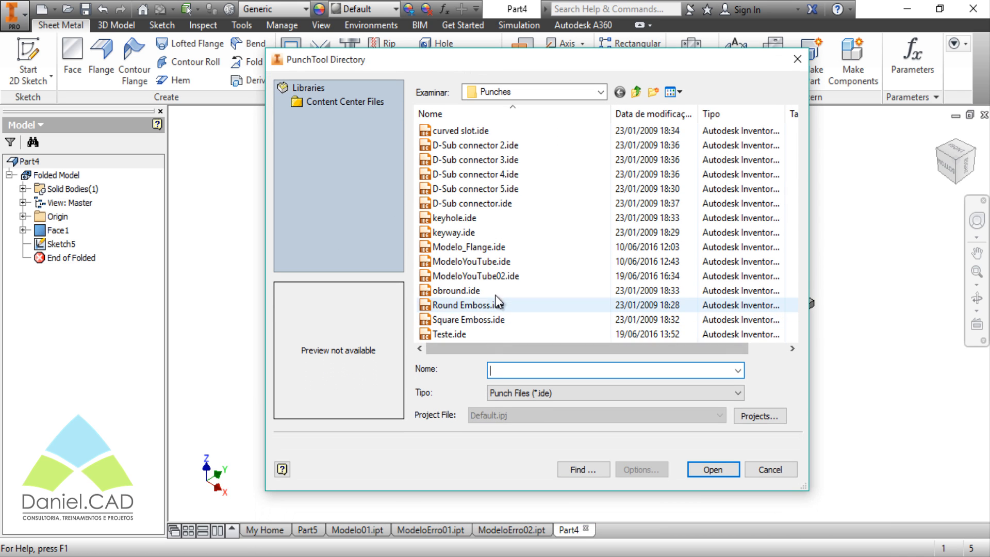
click(467, 276)
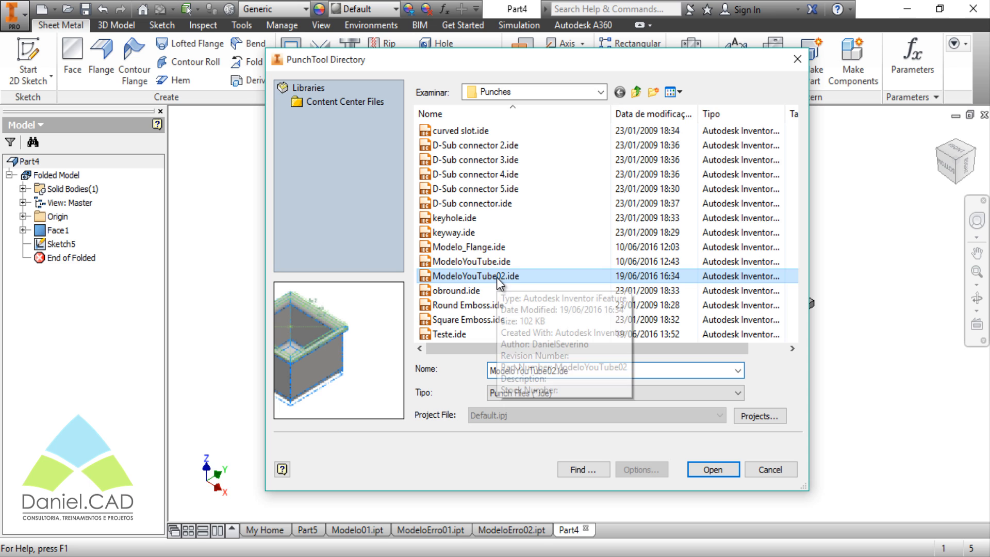
click(704, 468)
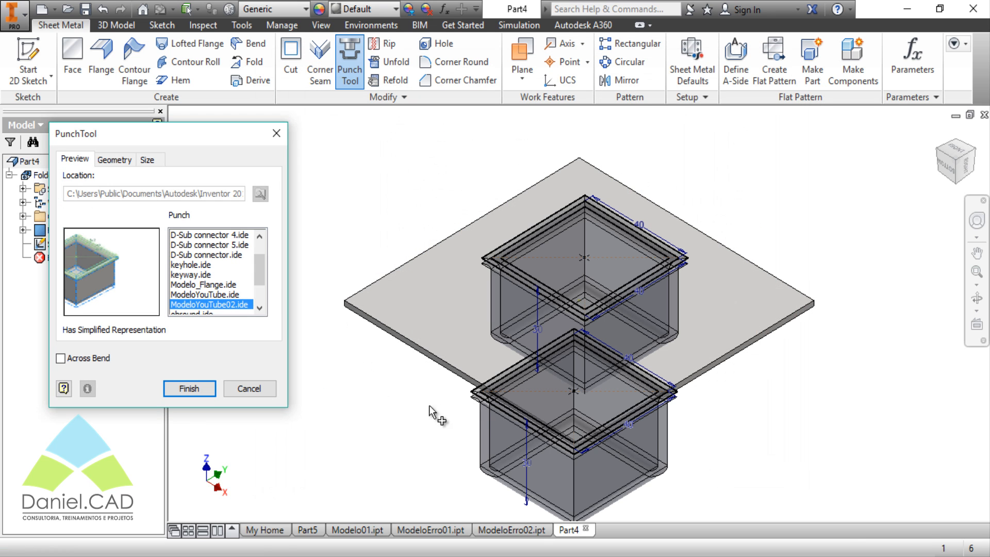
shift+middle_drag(429, 405, 402, 375)
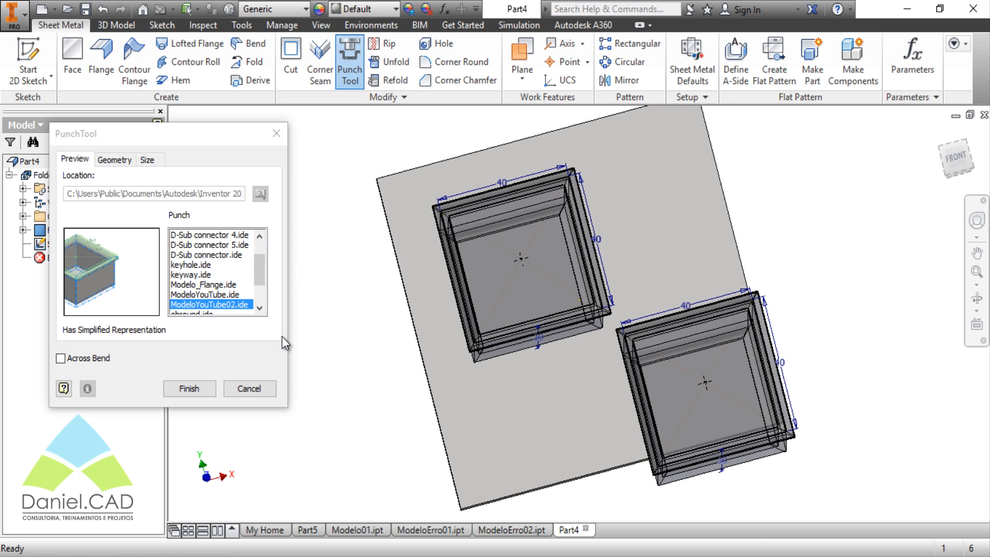
Step: Set the punch sizes to Prof 20 mm, Largura 20 mm and Comprimento 30 mm, and refresh the preview
click(148, 160)
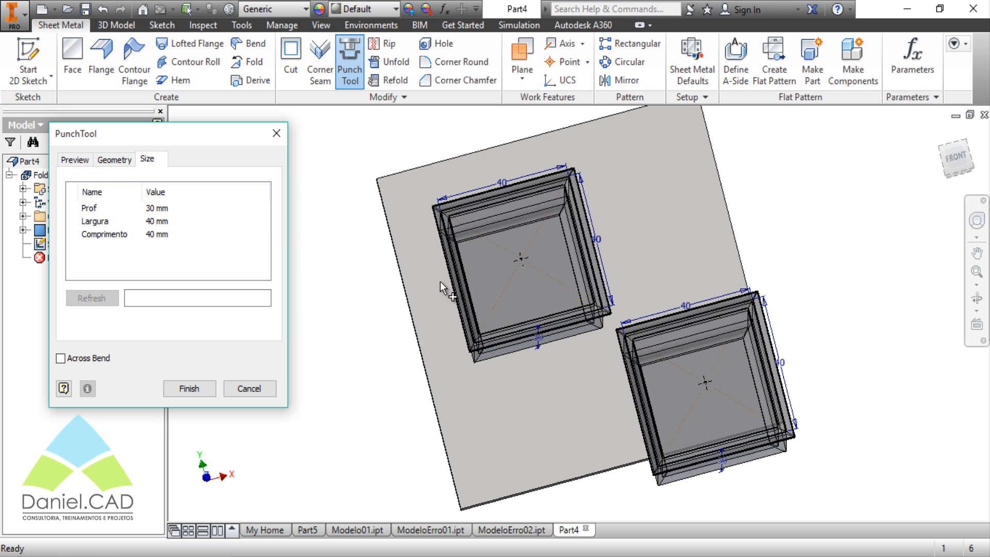
click(957, 157)
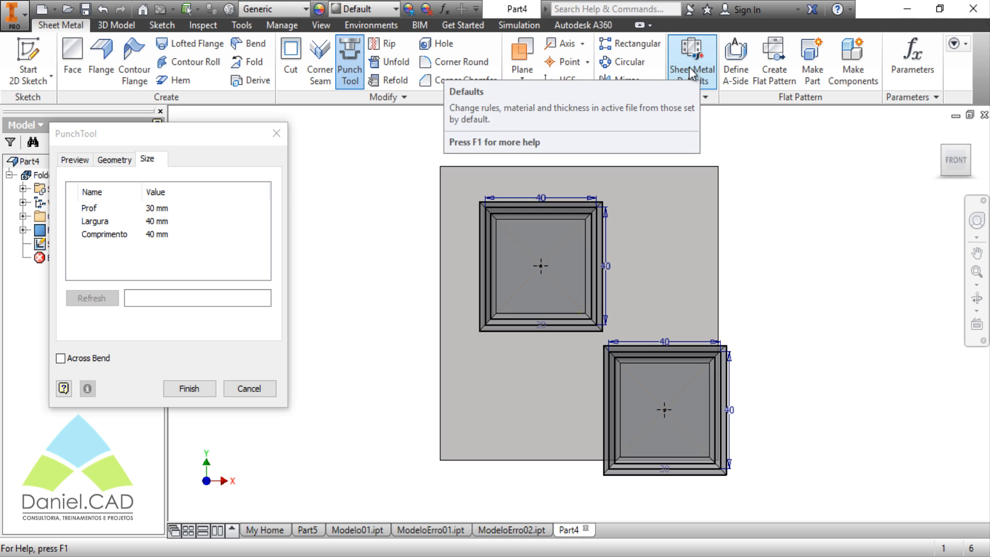
double_click(173, 208)
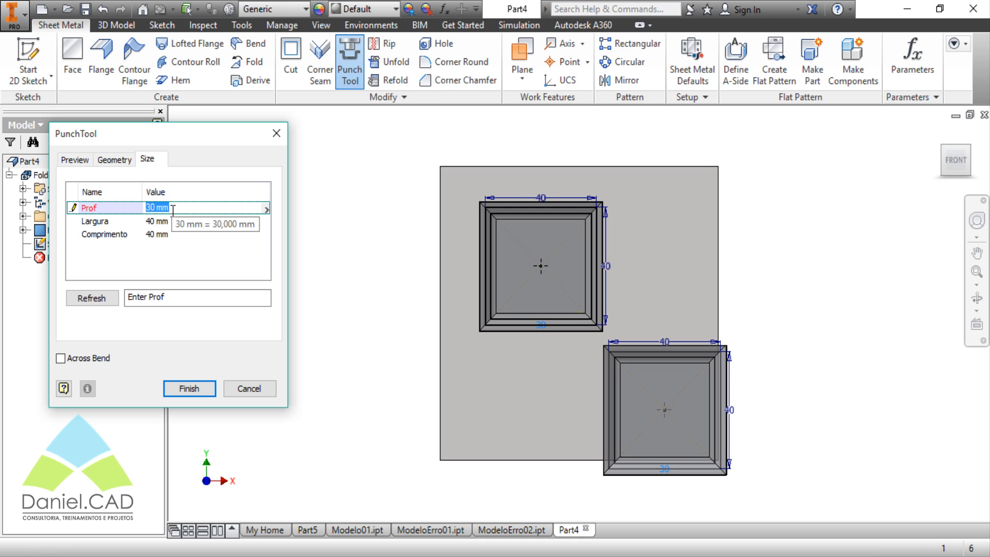
text(20)
double_click(194, 221)
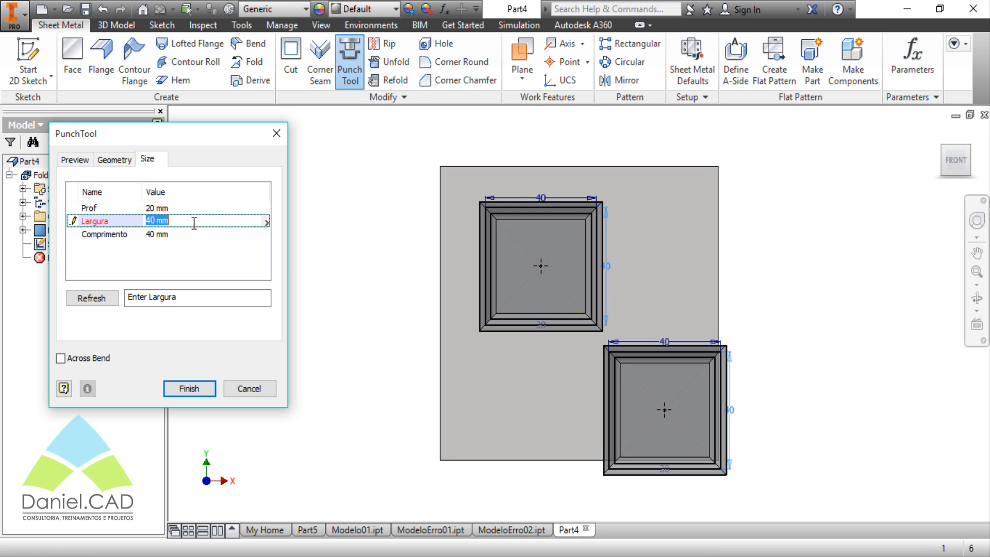
text(20)
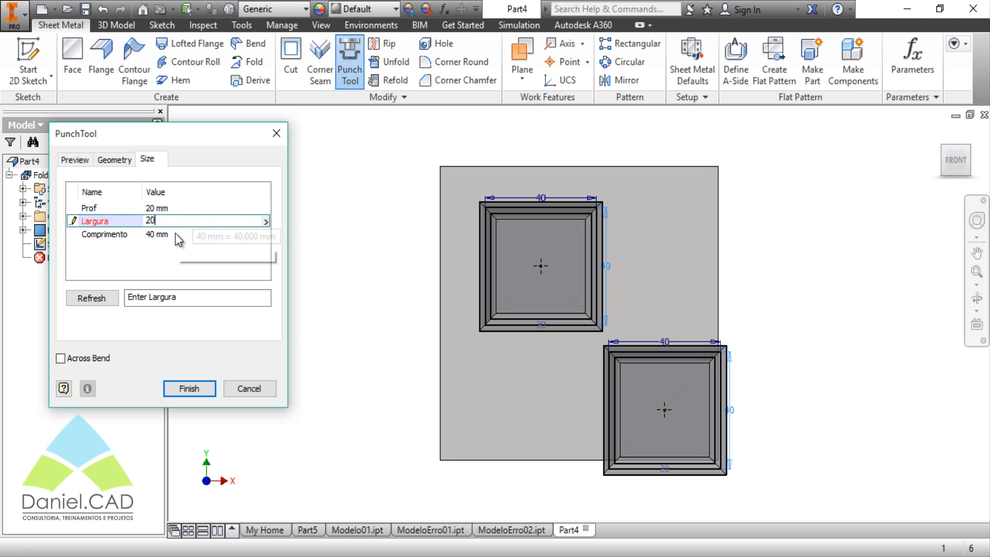
double_click(177, 233)
text(30)
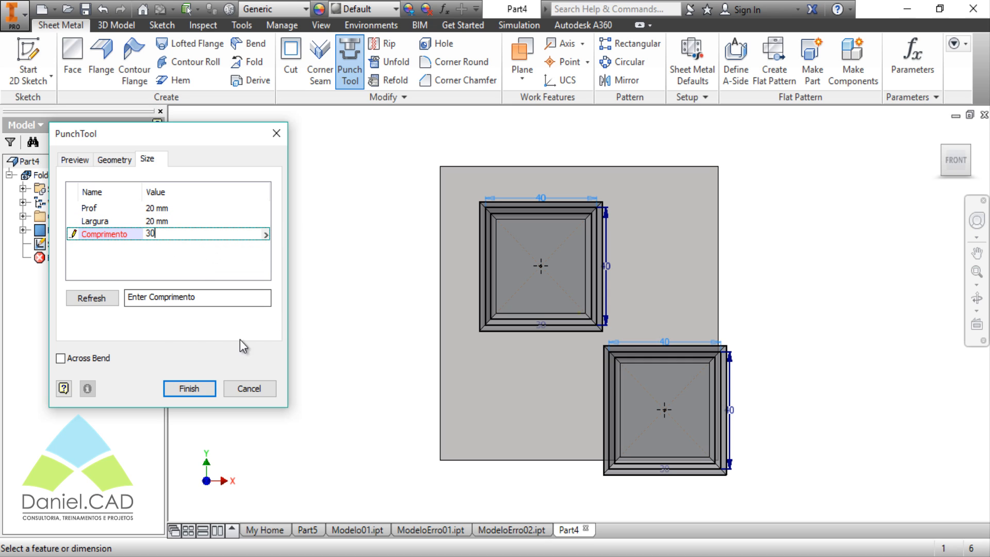
click(91, 300)
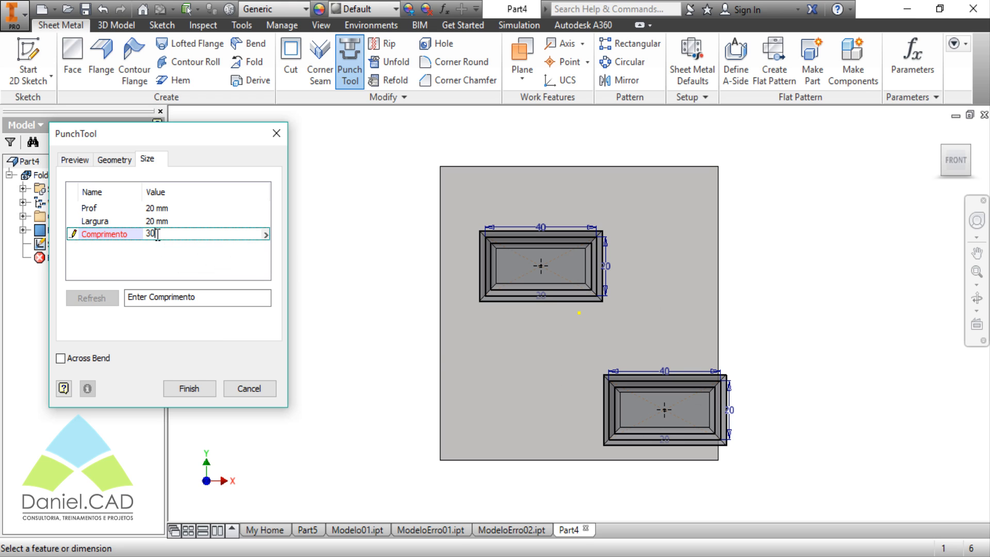
Step: Set the punch's Comprimento to 25 mm and create both punches
key(BackSpace)
key(BackSpace)
text(25)
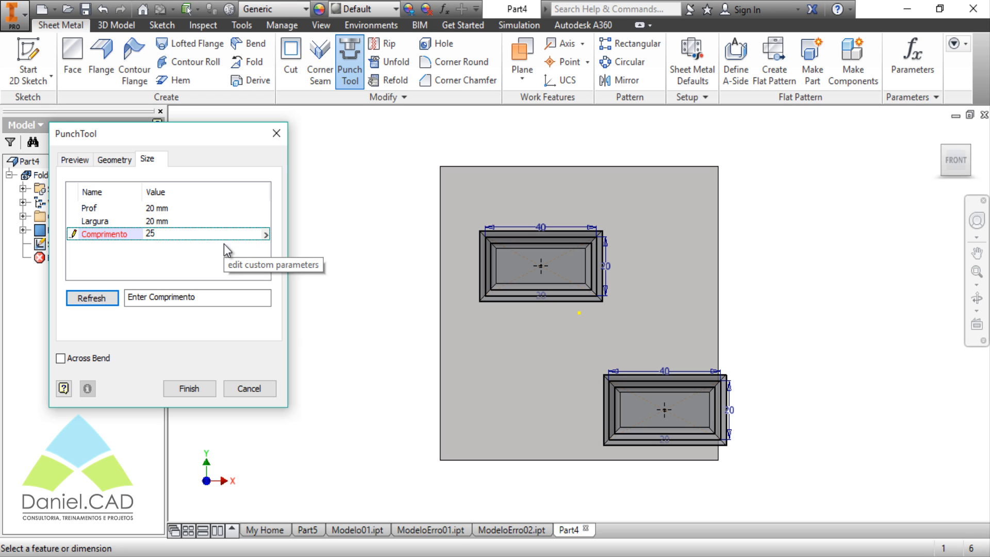
click(78, 300)
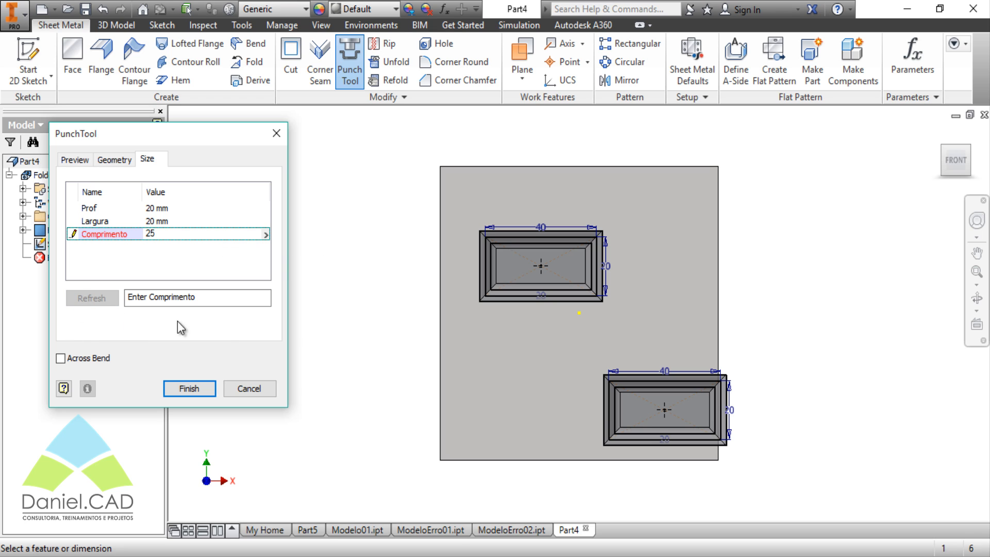
click(192, 390)
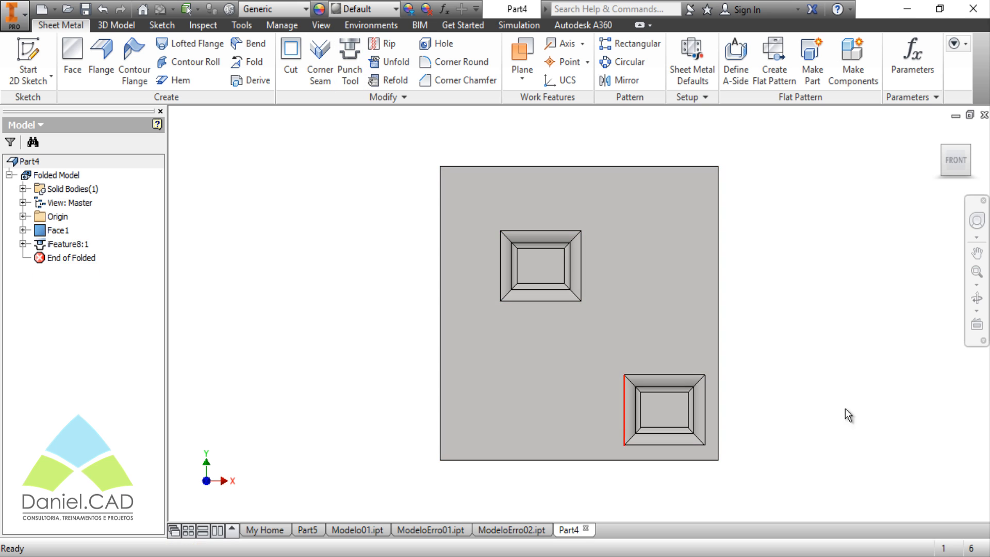
Step: Set the sheet metal thickness of the punched plate to 1 mm in the Sheet Metal Defaults
shift+middle_drag(786, 419, 582, 420)
click(695, 63)
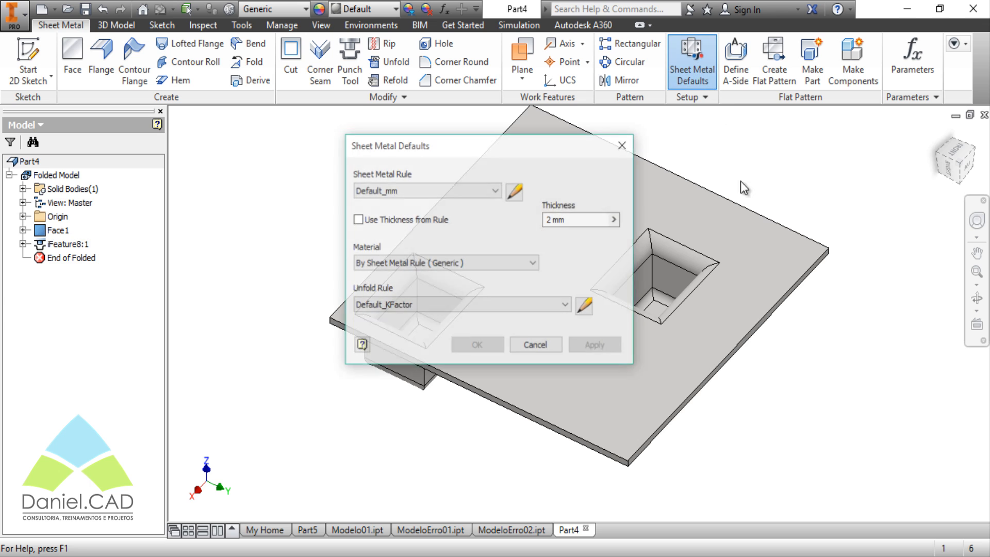
double_click(593, 221)
text(1)
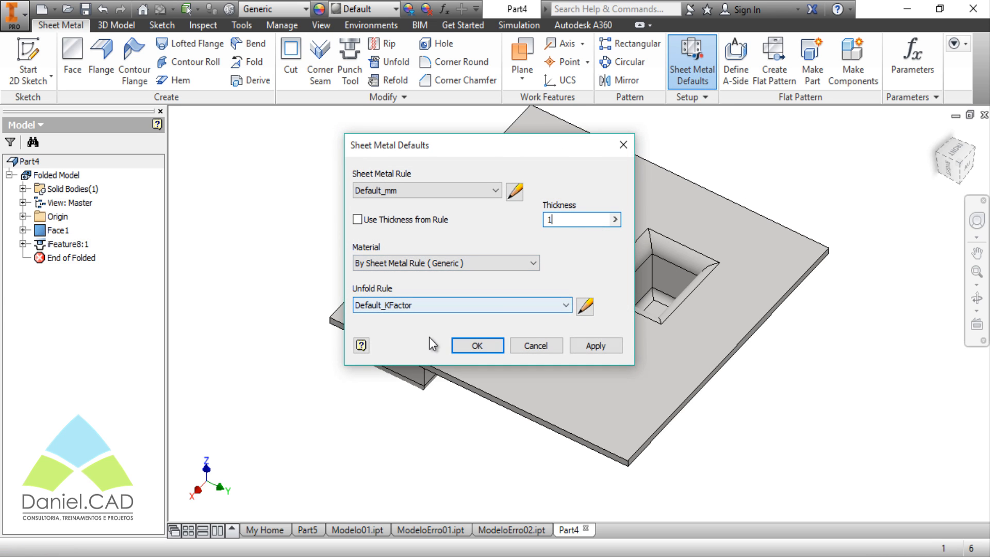
click(477, 346)
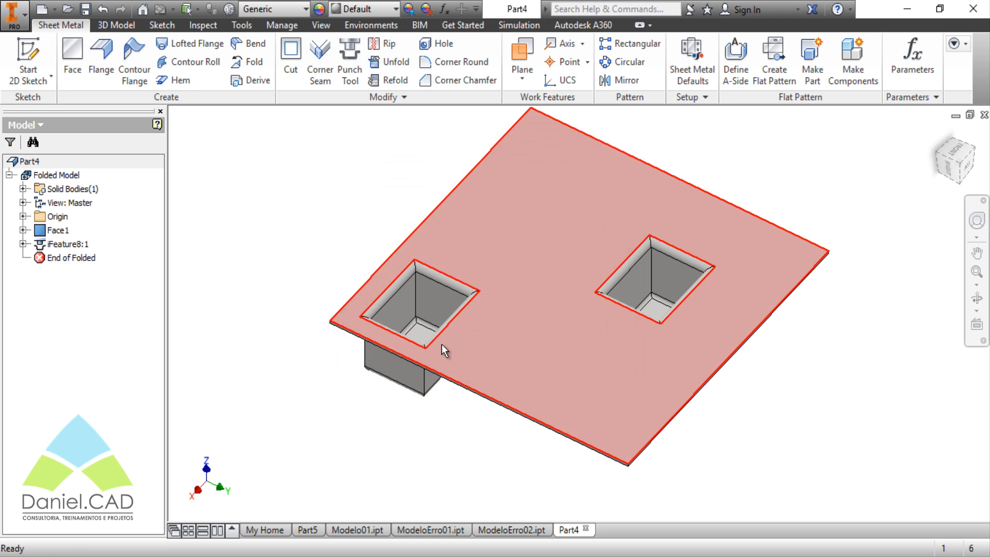
Step: Edit the punch iFeature on the plate and set its Prof size to 10 mm
shift+middle_drag(447, 398, 422, 401)
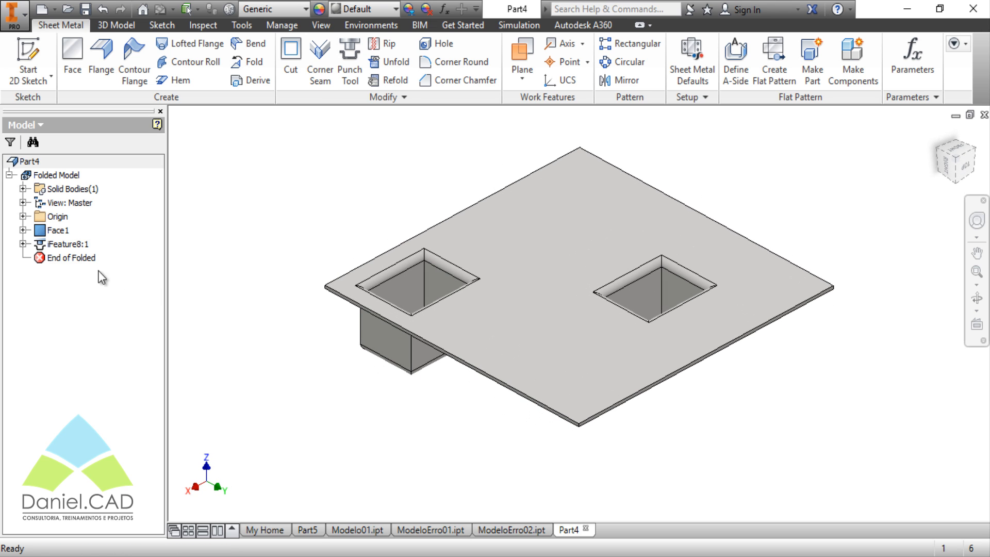
click(23, 244)
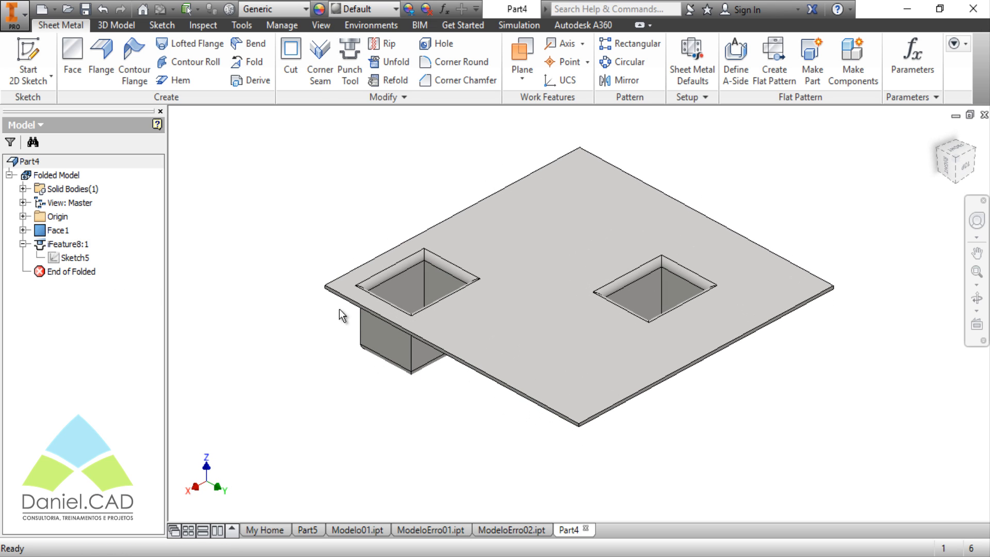
double_click(42, 246)
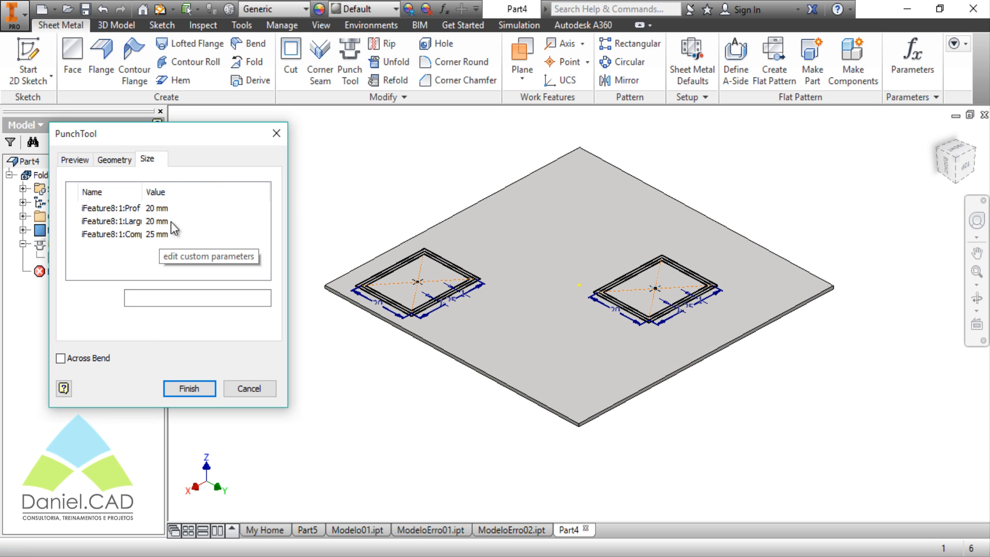
click(172, 208)
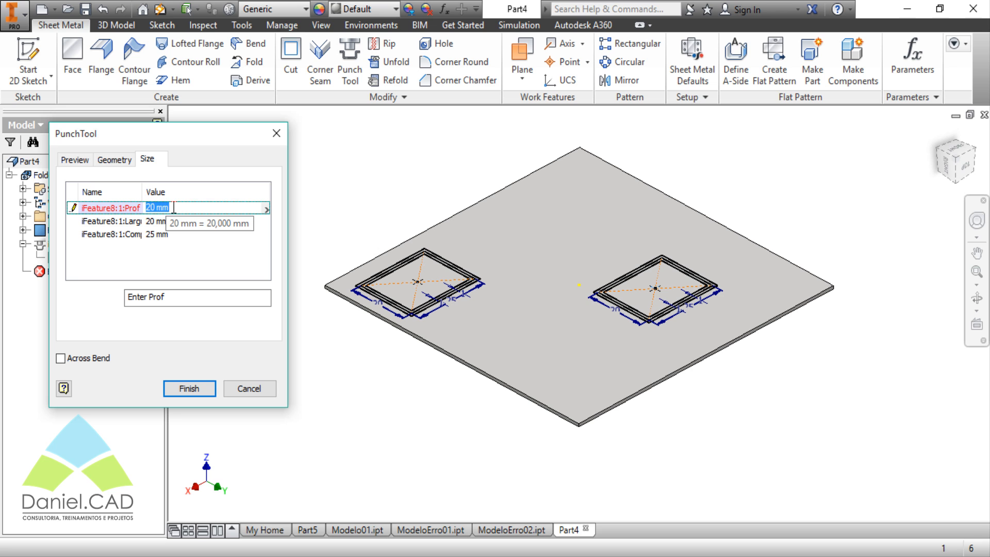
text(10)
click(197, 386)
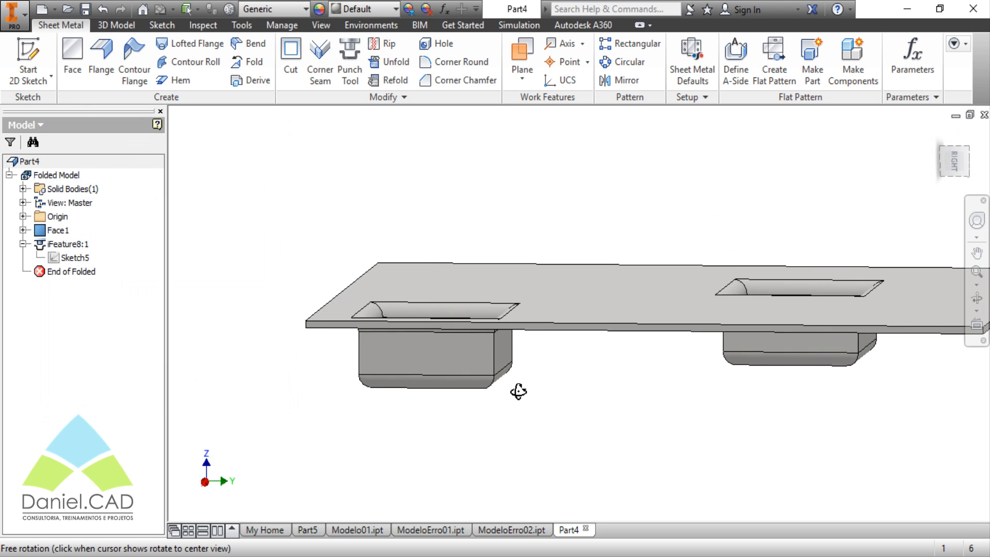
mouse_move(516, 394)
shift+middle_down()
mouse_move(526, 398)
mouse_move(511, 405)
shift+middle_up()
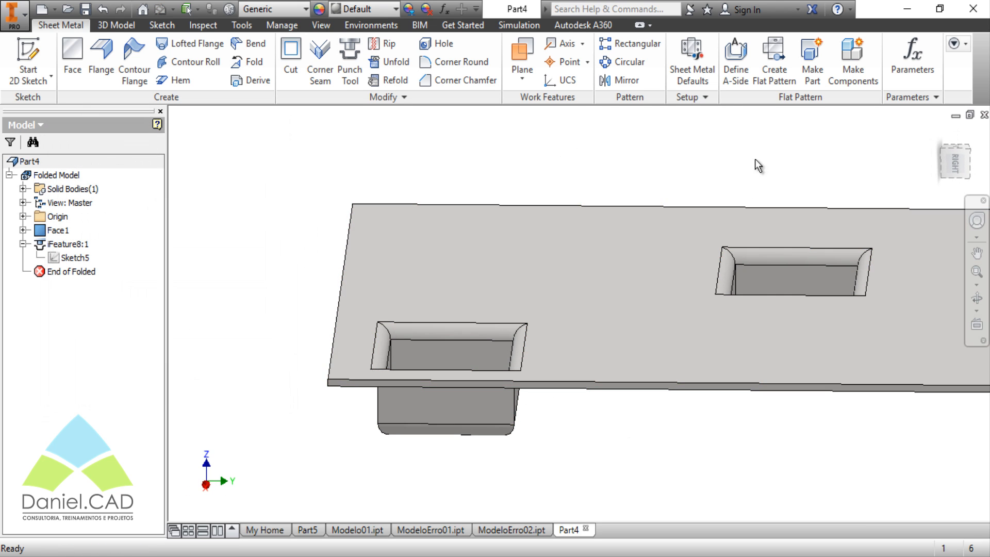
Step: Set the sheet metal thickness of the punched plate to 0.5 mm in the Sheet Metal Defaults
click(711, 75)
drag(588, 220, 544, 220)
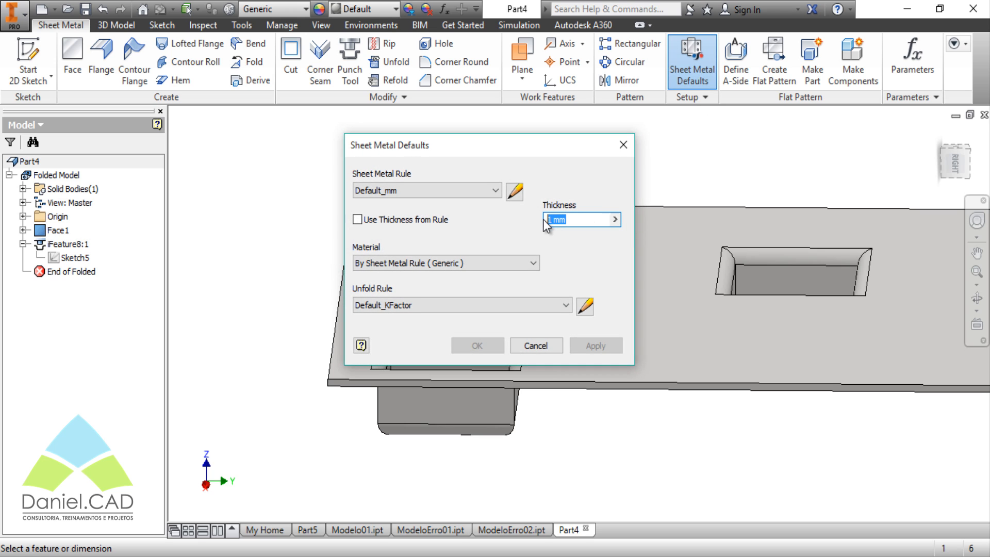
text(0.5)
drag(481, 143, 697, 231)
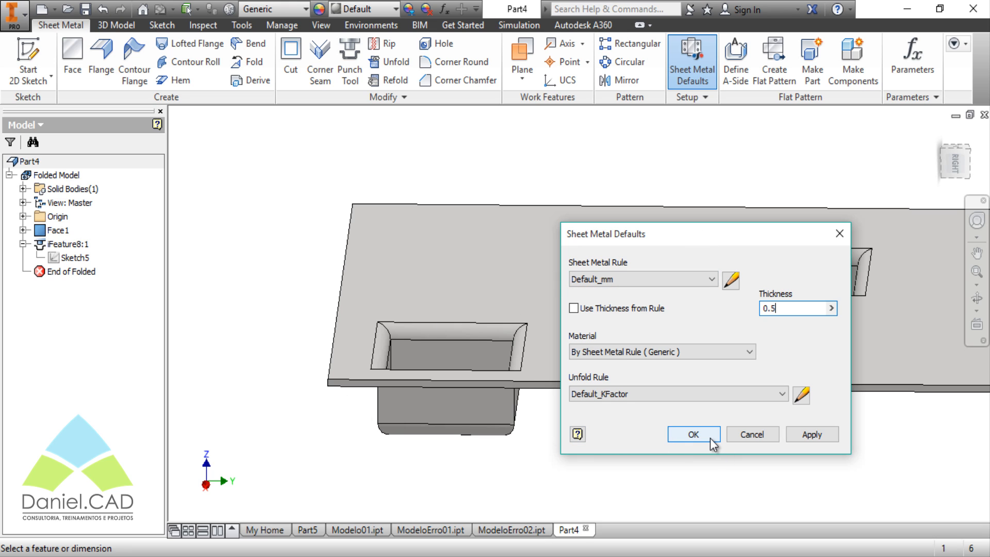
scroll(387, 361, up, 2)
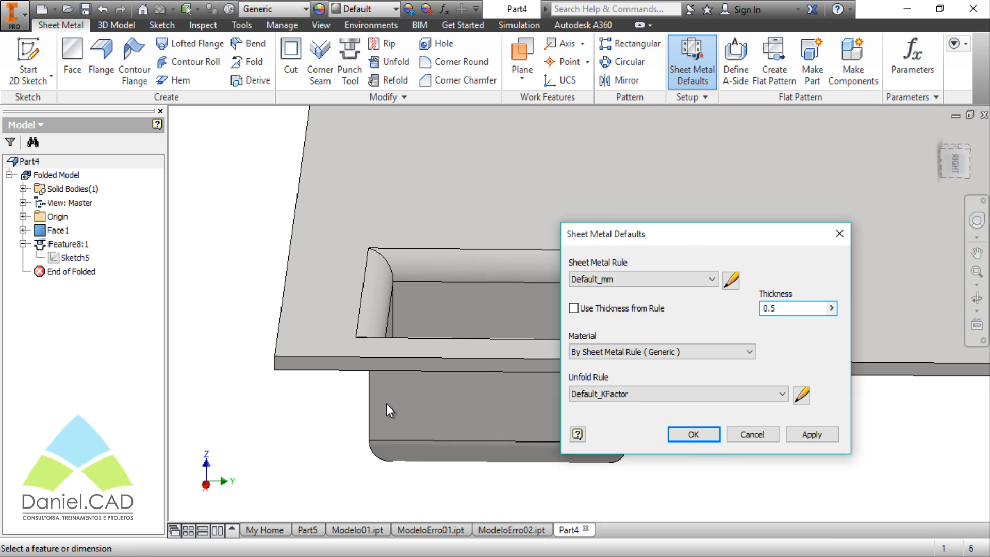
middle_drag(386, 404, 291, 376)
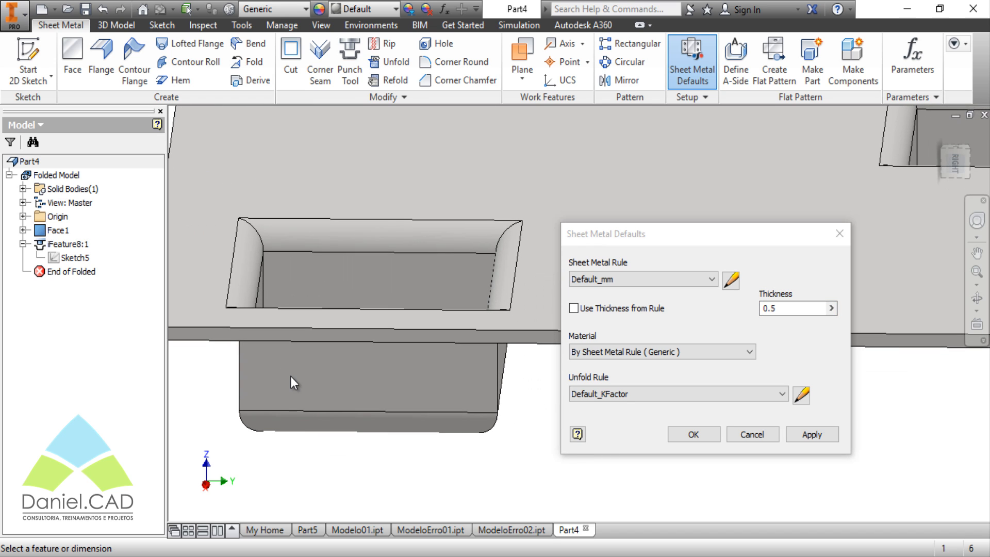
drag(660, 239, 663, 222)
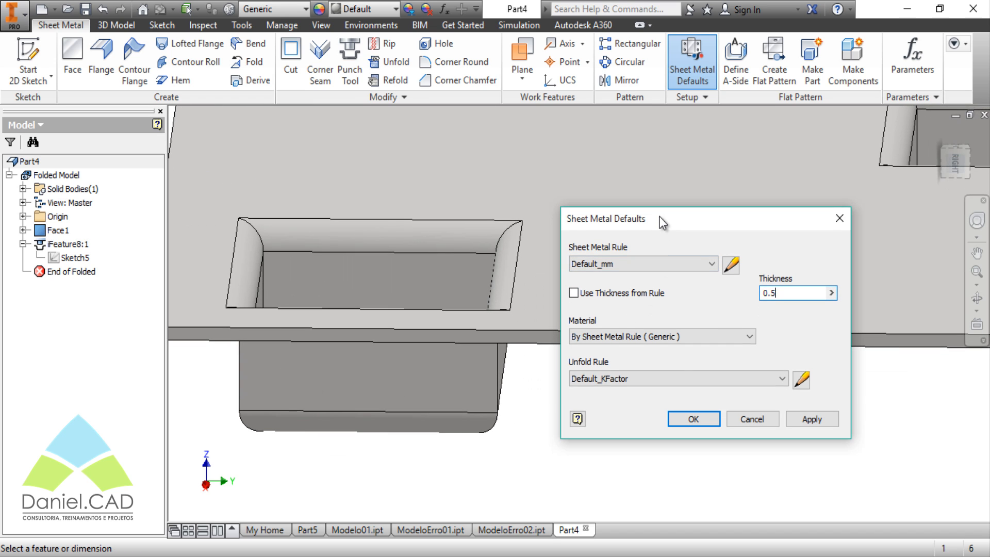
click(693, 422)
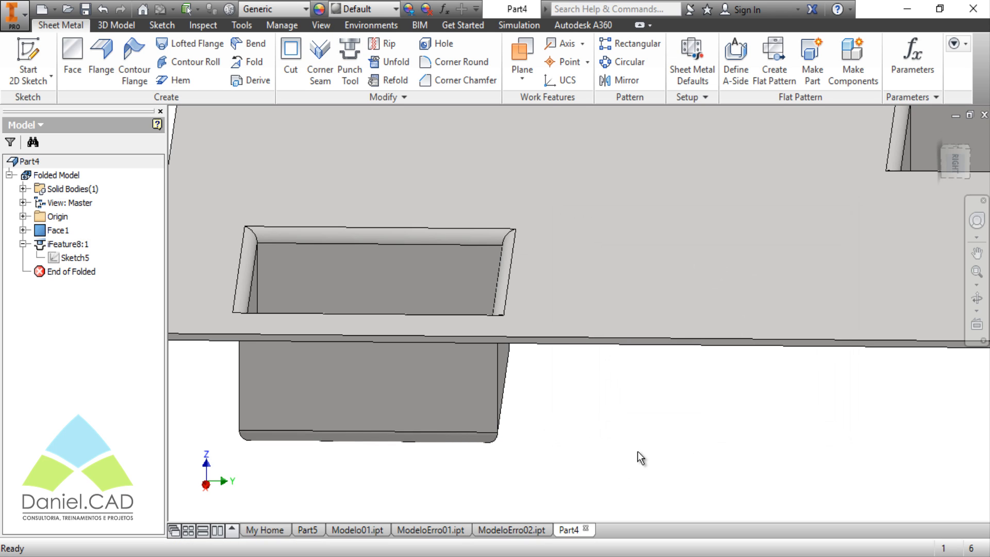
scroll(637, 452, down, 5)
shift+middle_drag(674, 458, 610, 460)
scroll(666, 464, up, 3)
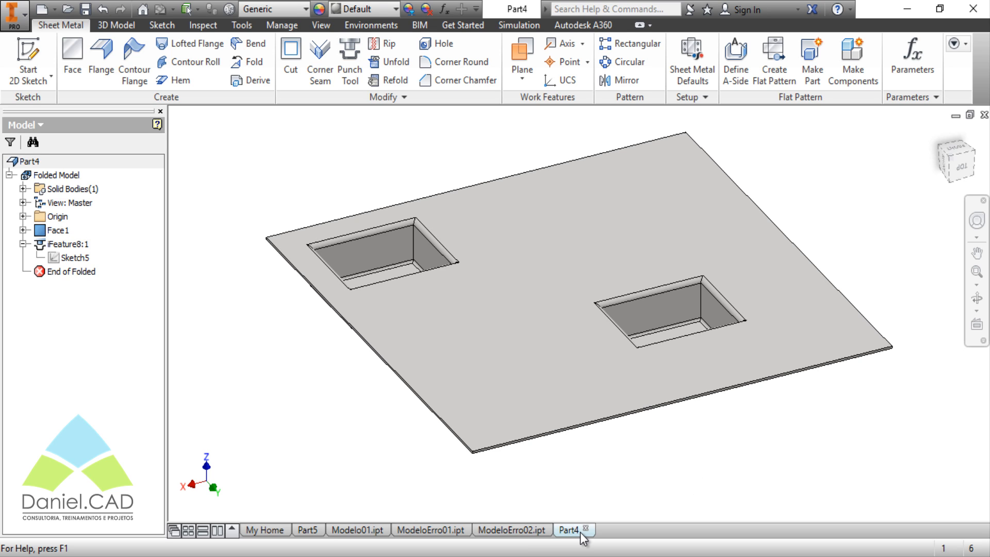
Step: Examine the base sketch of Part5, then the sketches and Shell1 feature of ModeloErro01.ipt
click(312, 531)
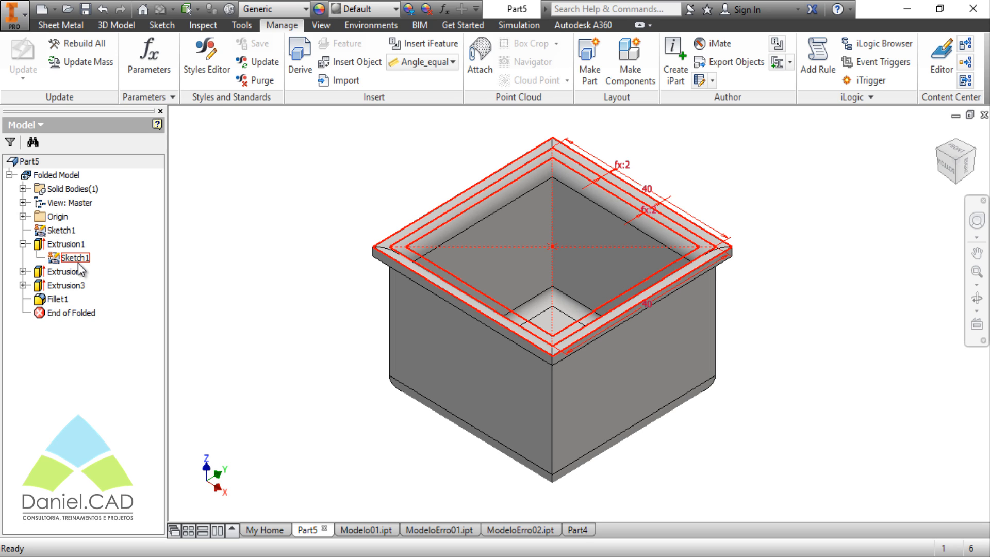
click(444, 529)
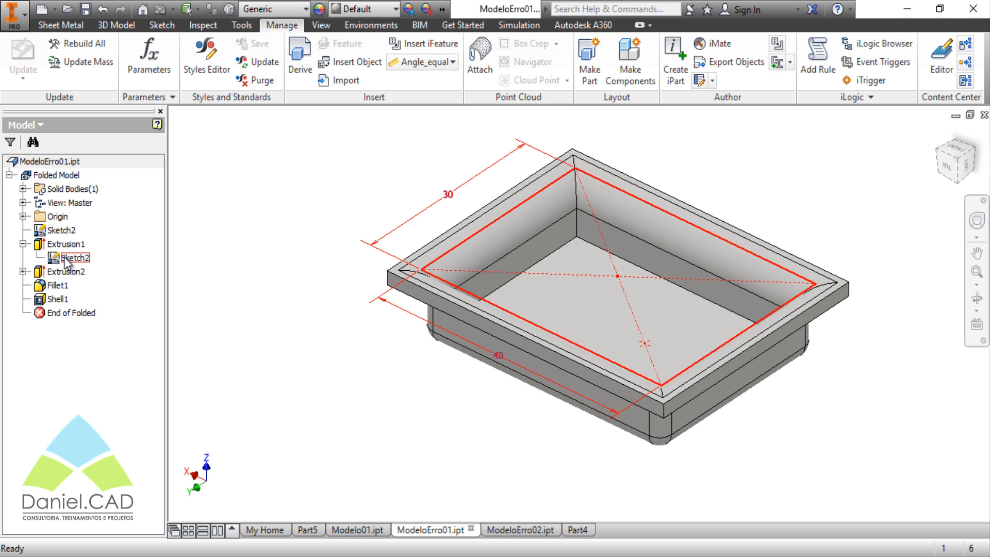
click(22, 271)
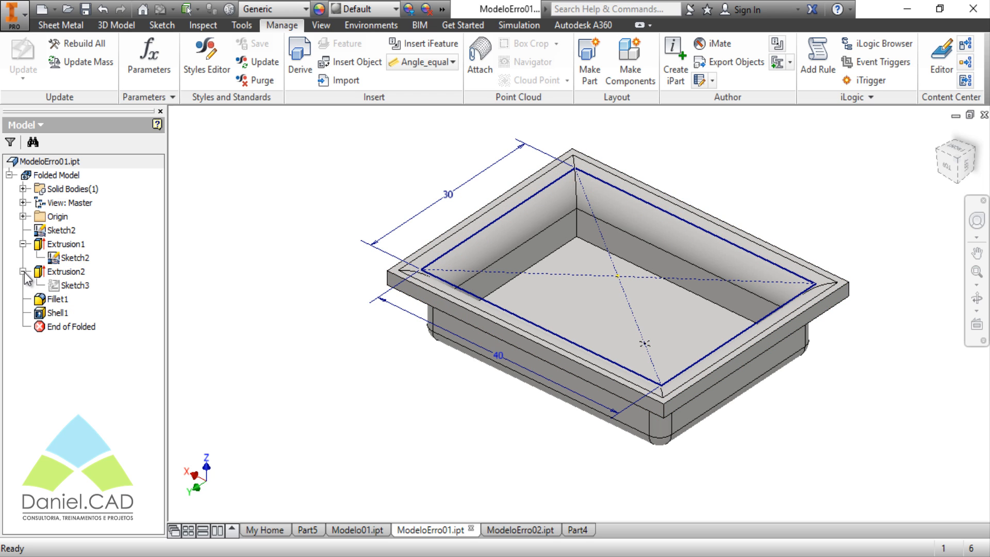
click(57, 289)
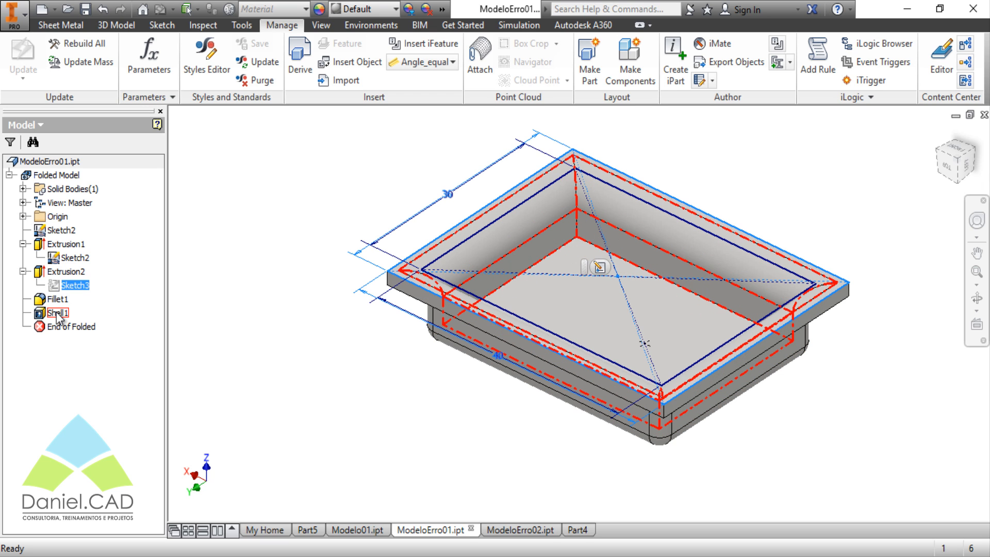
click(57, 315)
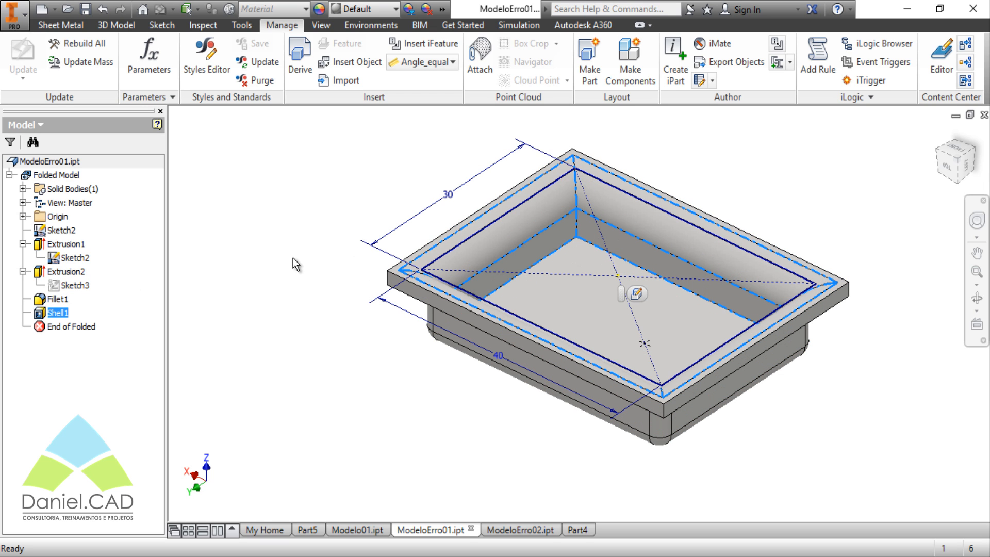
Step: Try to extract a Sheet Metal Punch iFeature from ModeloErro01.ipt using Extrusion1 and its dependent features together with Shell1
click(778, 43)
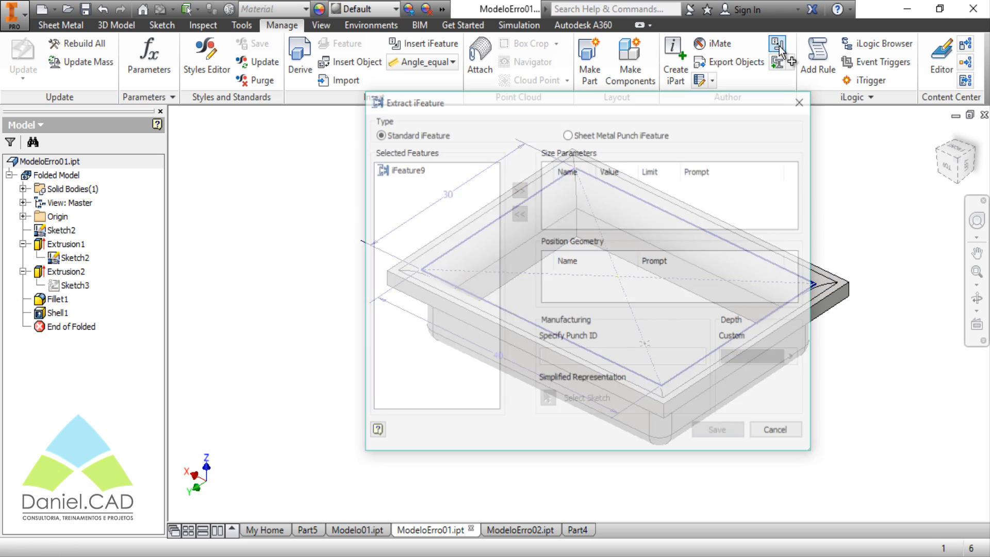
drag(432, 103, 600, 100)
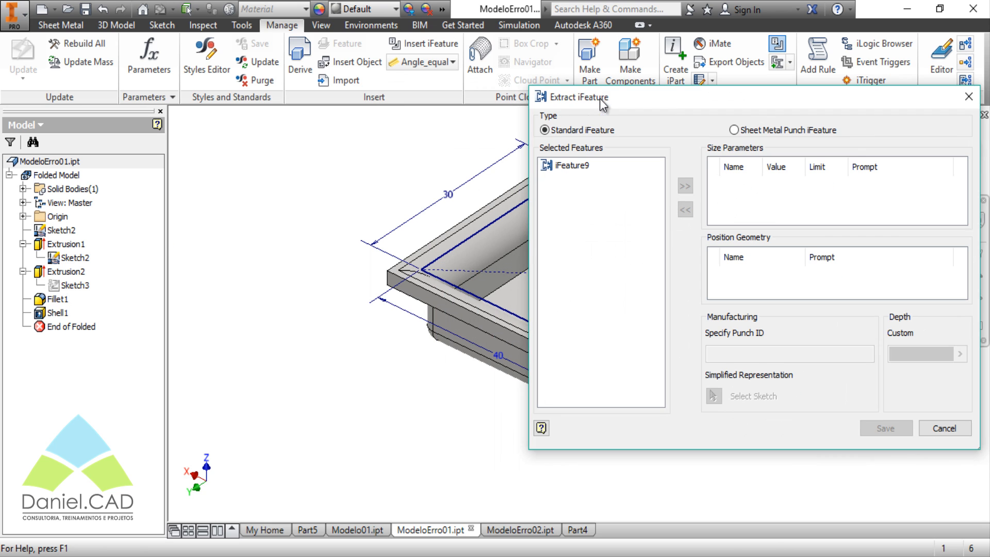
middle_drag(457, 198, 268, 203)
drag(624, 99, 566, 121)
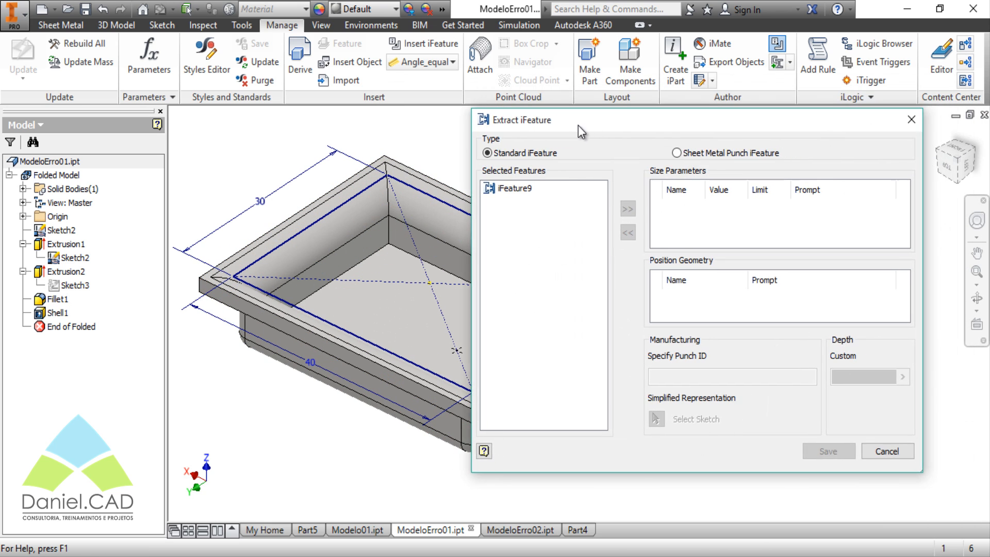
click(713, 153)
click(66, 244)
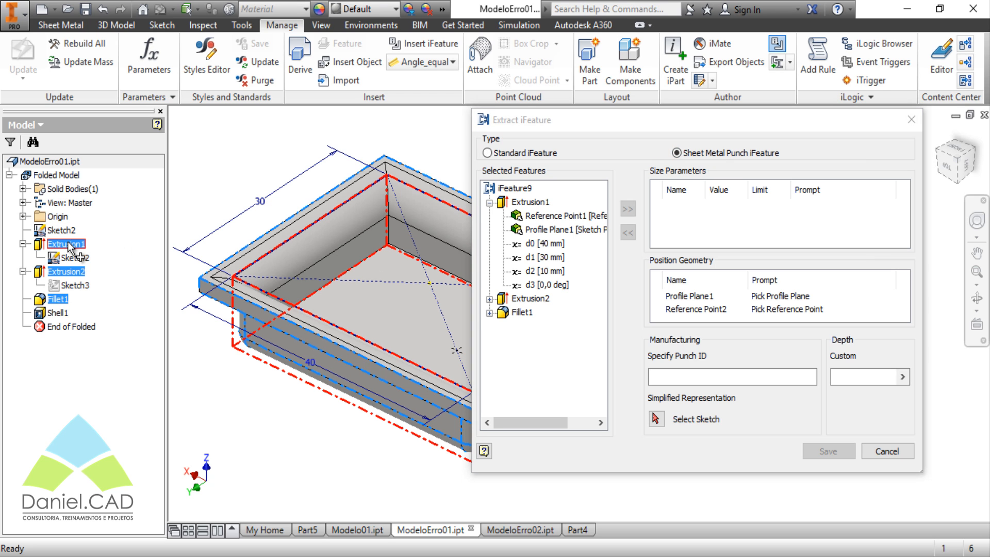
click(58, 312)
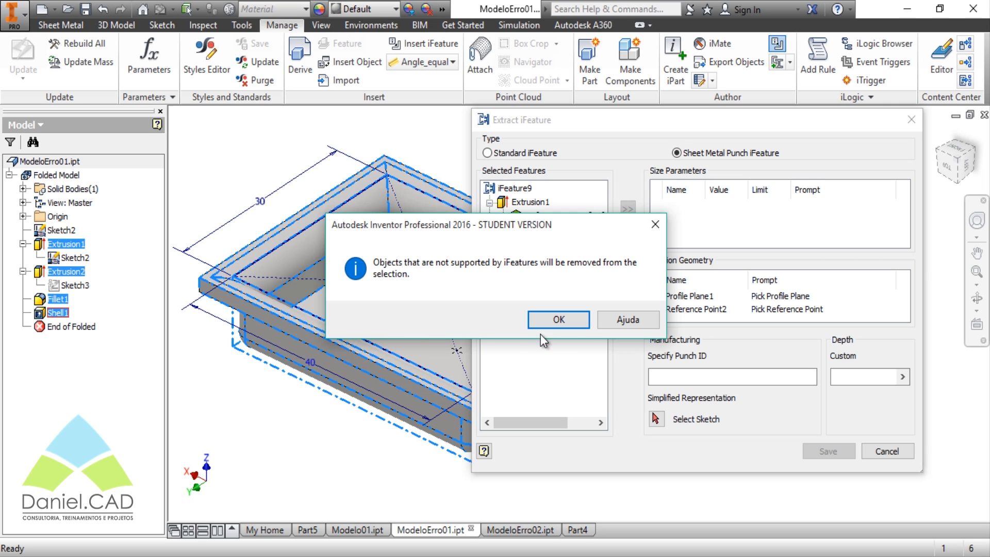
click(563, 321)
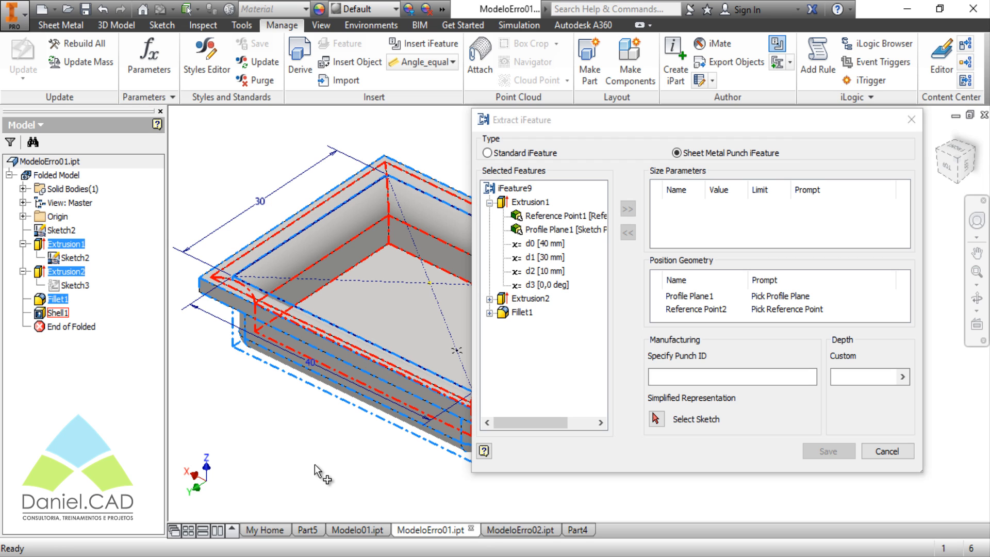
click(886, 452)
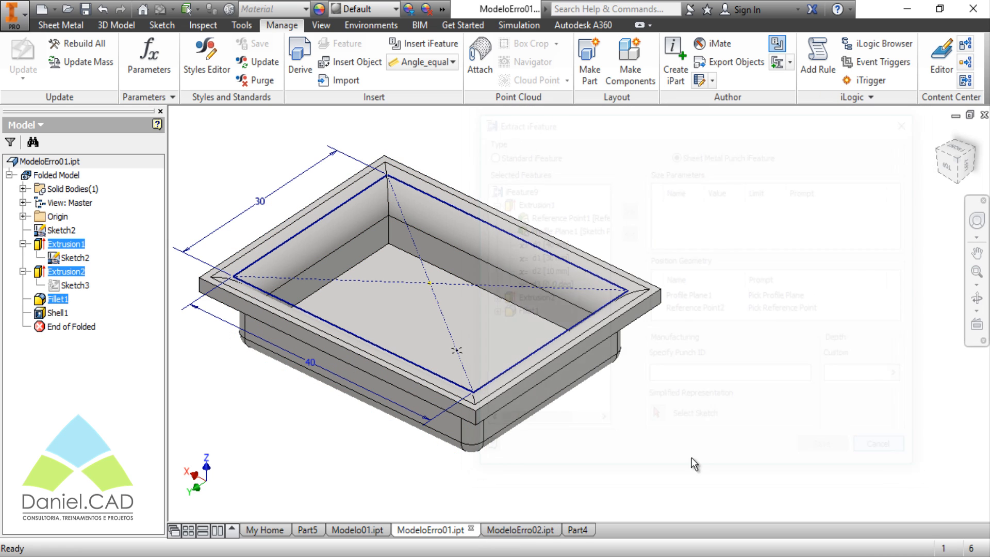
Step: Start extracting an iFeature from ModeloErro02.ipt with Extrusion1, and try to include Extrusion2
click(521, 530)
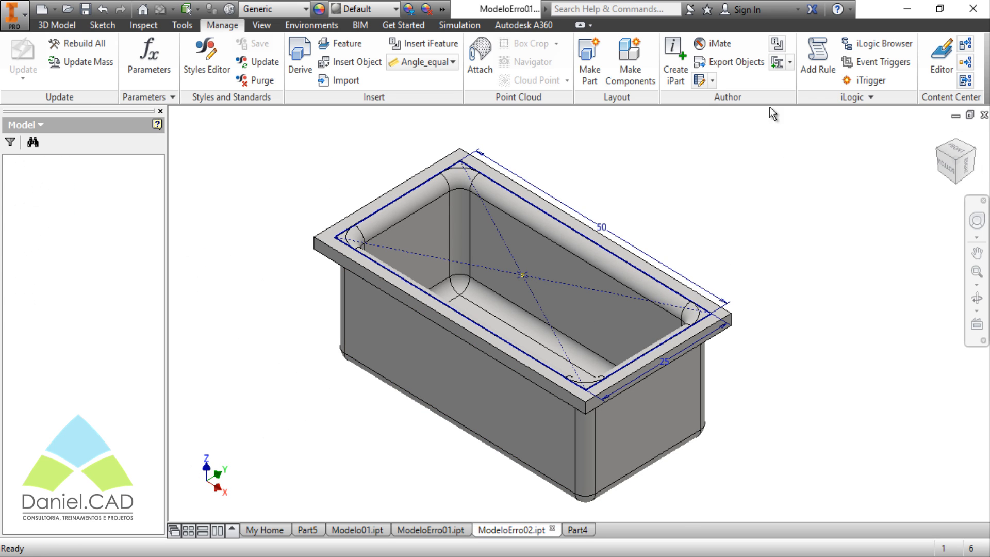
click(778, 43)
middle_drag(375, 338, 293, 338)
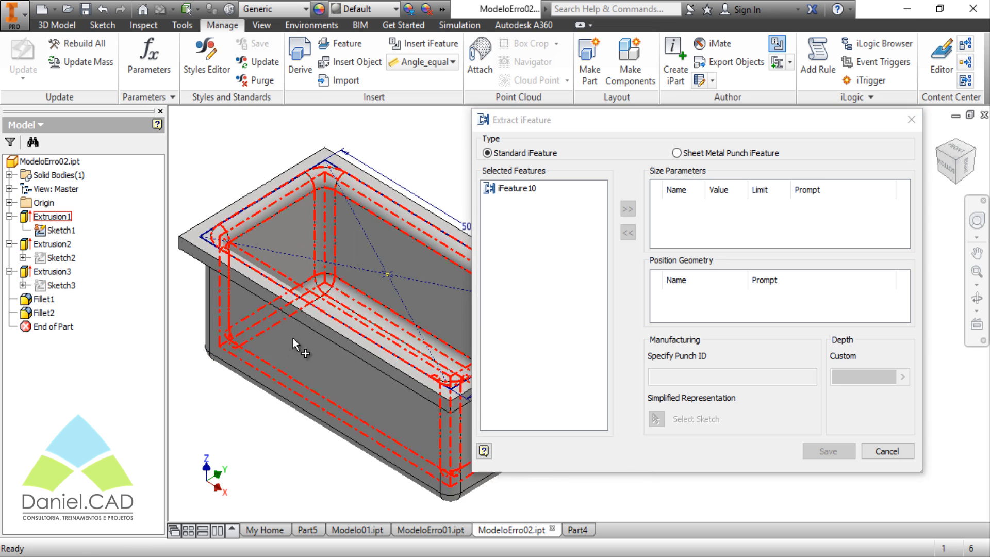
drag(500, 121, 544, 119)
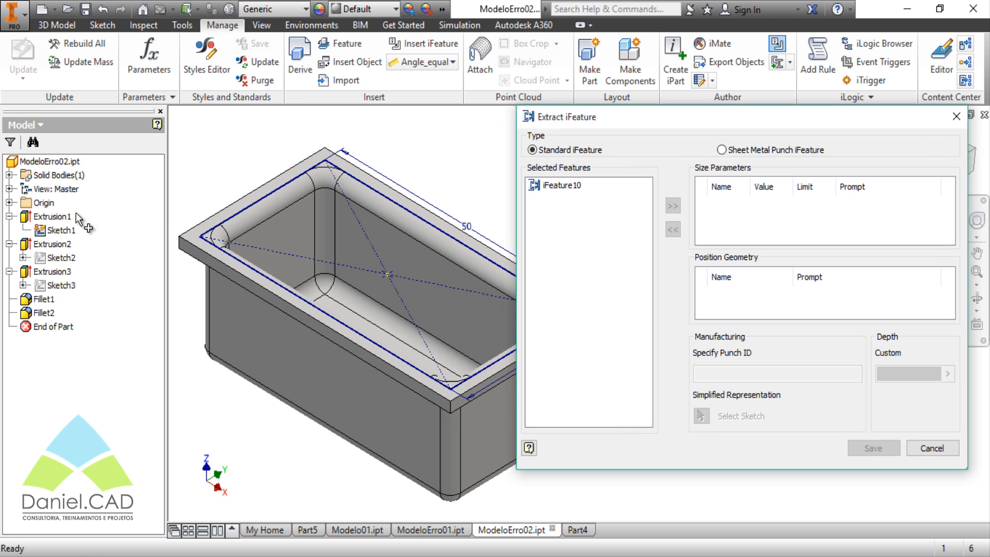
click(54, 217)
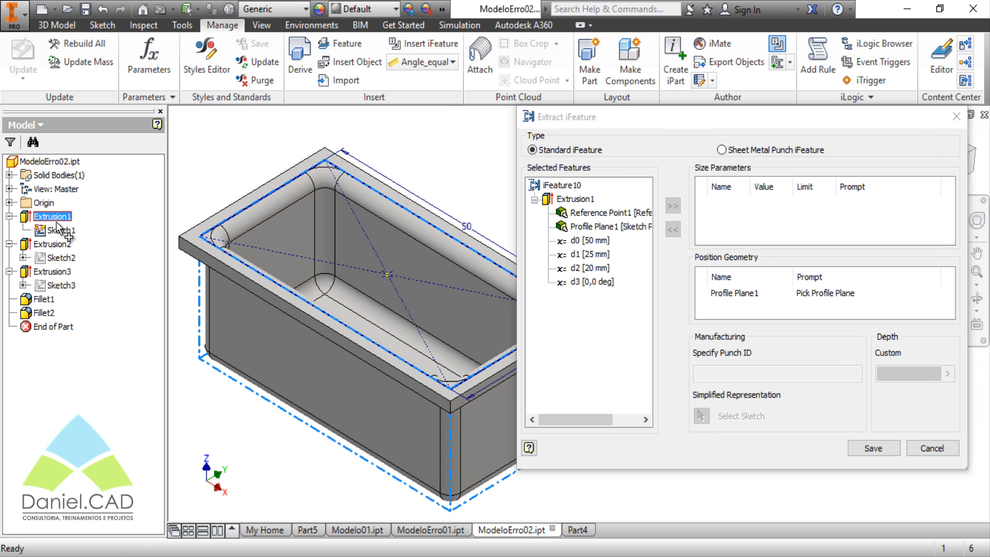
click(55, 249)
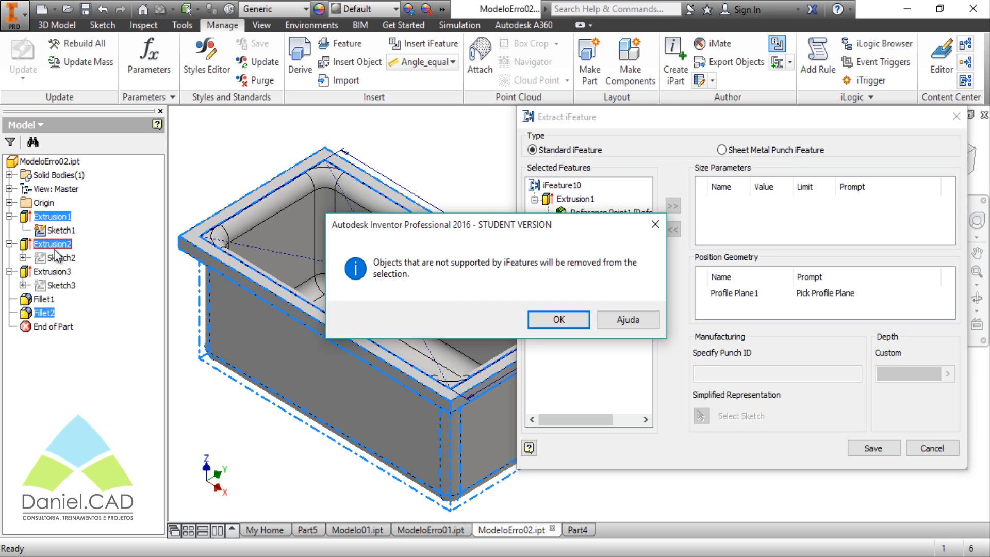
click(655, 224)
Step: Add Fillet1 and Fillet2 to the iFeature selection and try to include Extrusion3
click(43, 299)
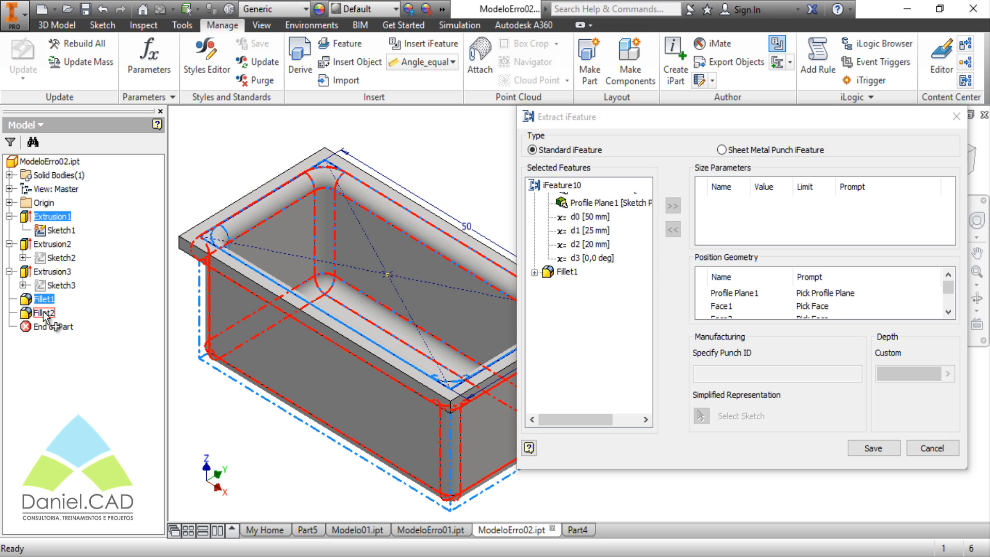
click(44, 313)
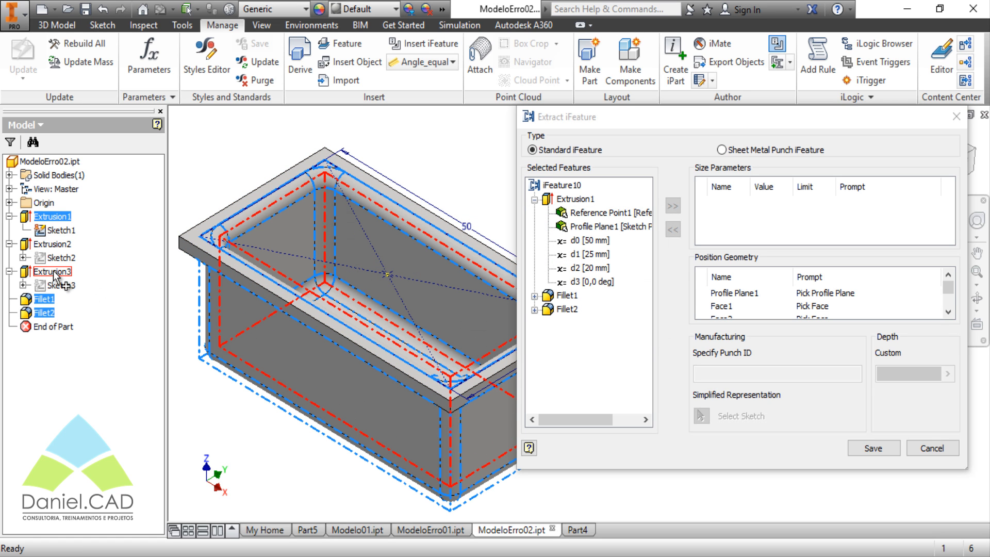
click(54, 274)
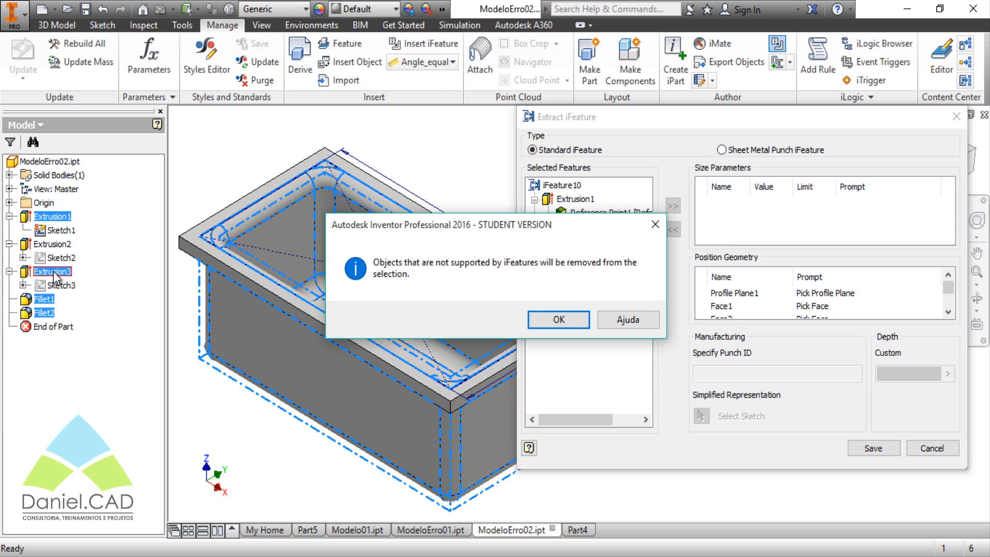
click(558, 319)
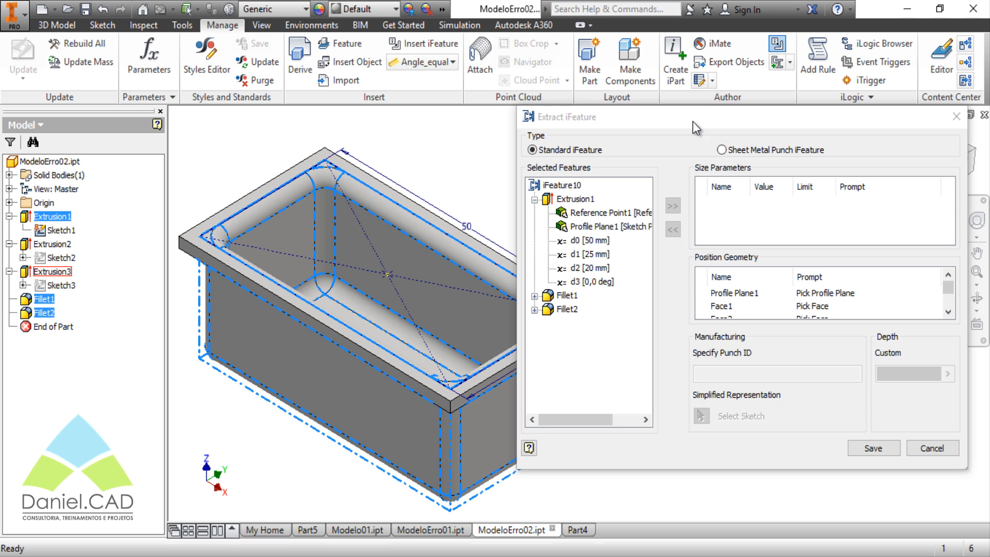
drag(697, 127, 511, 141)
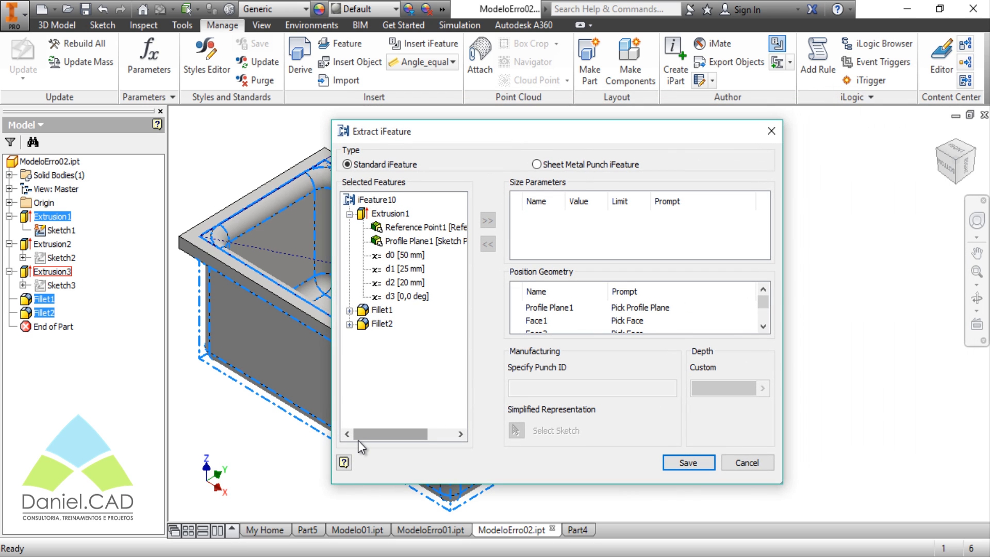